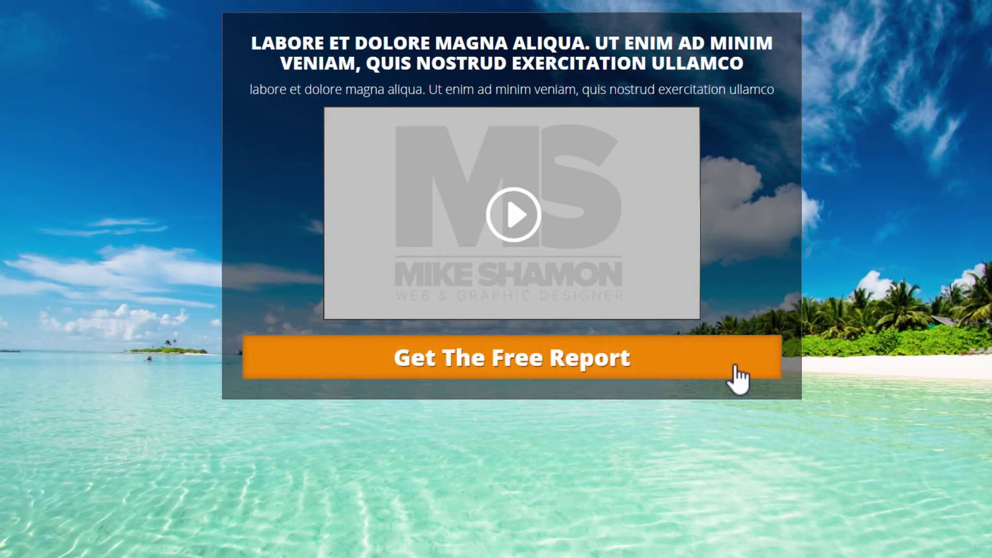
Step: Demo the Almost There opt-in popup from Get The Free Report, close it, and start a new page
click(733, 377)
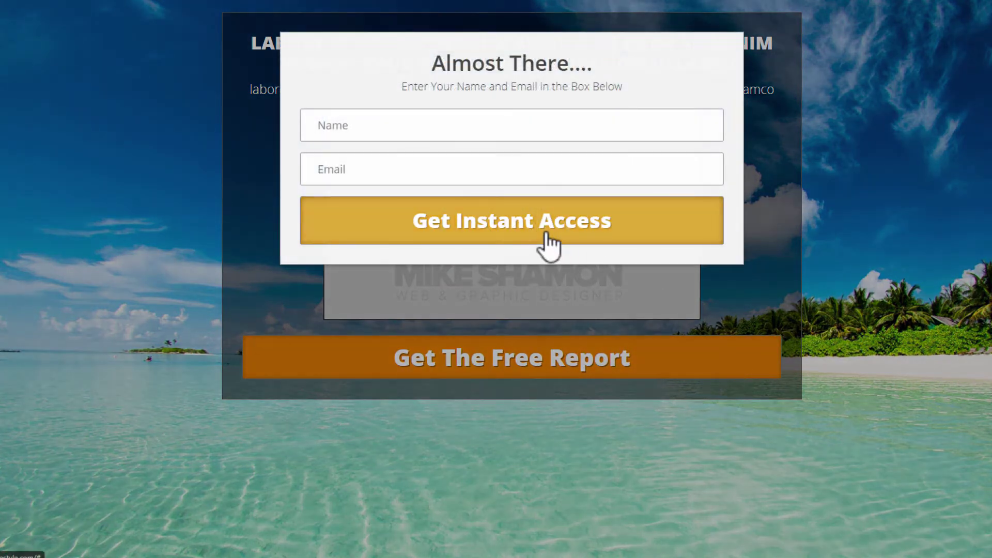
scroll(451, 155, down, 1)
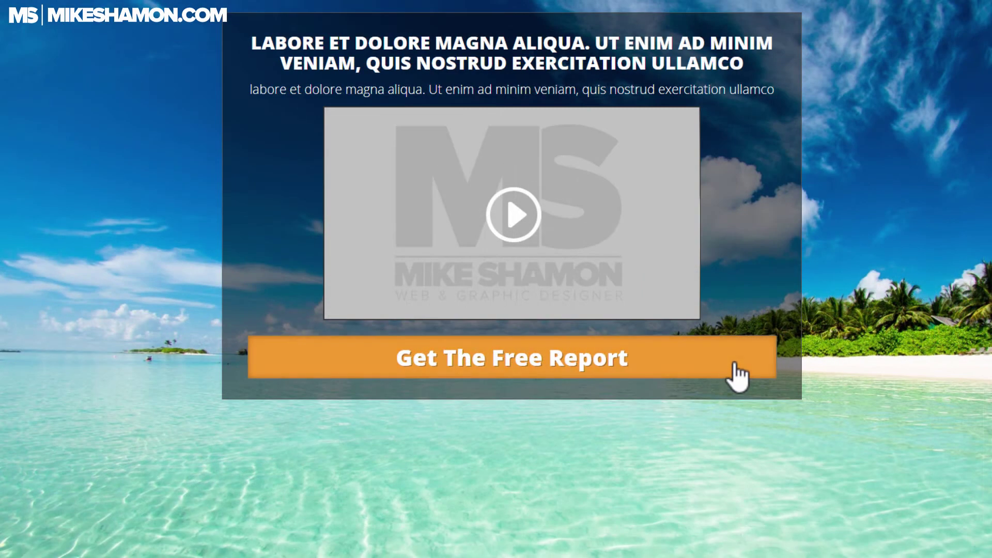
click(737, 376)
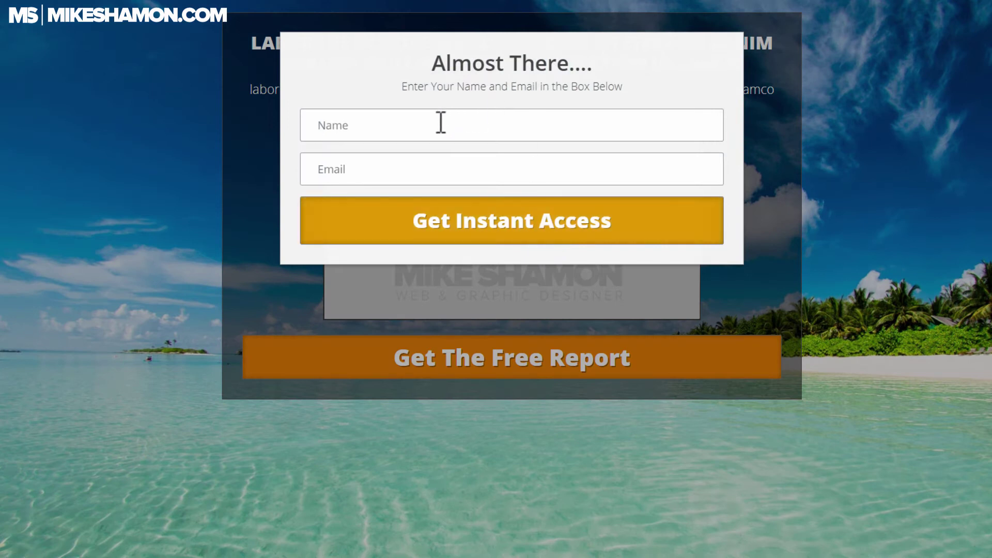
scroll(449, 126, down, 1)
click(616, 420)
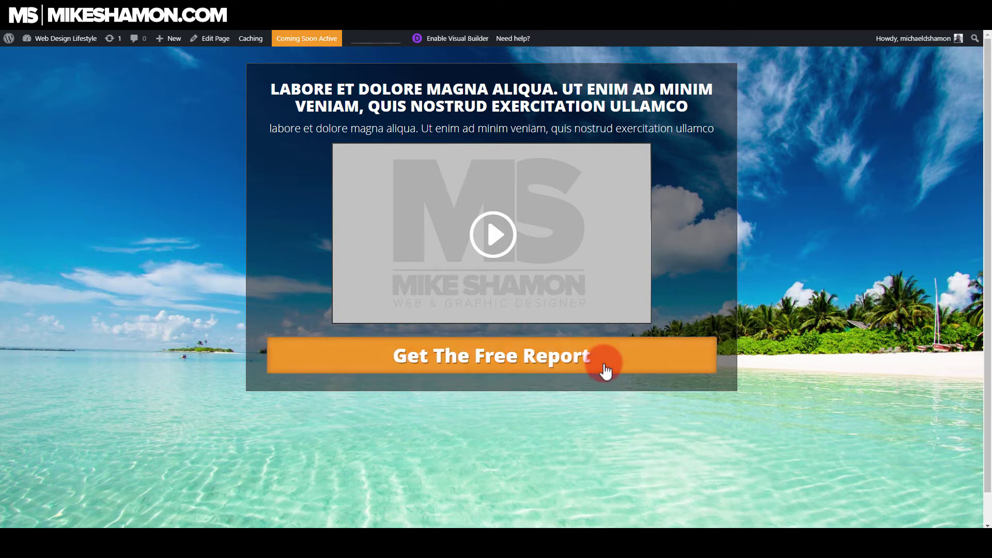
click(663, 388)
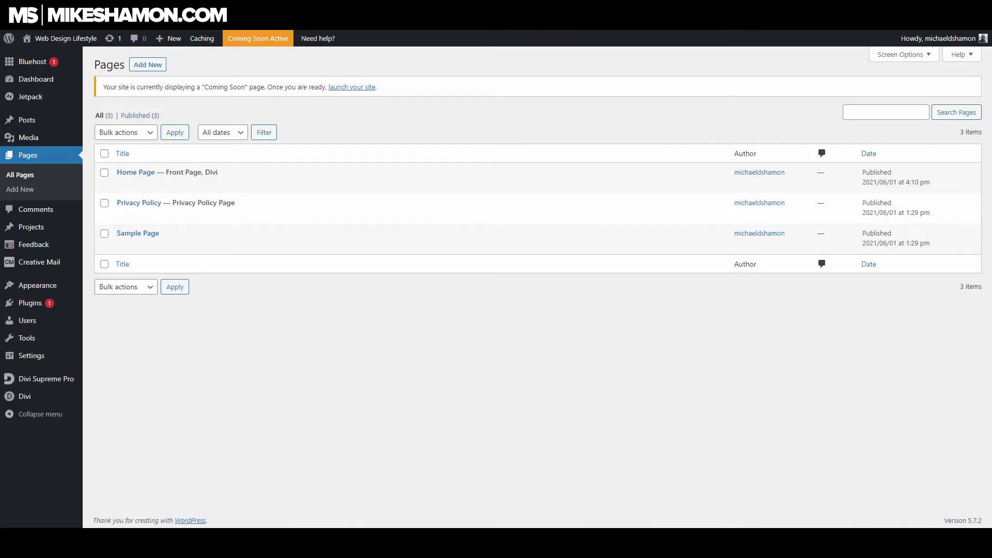
click(150, 66)
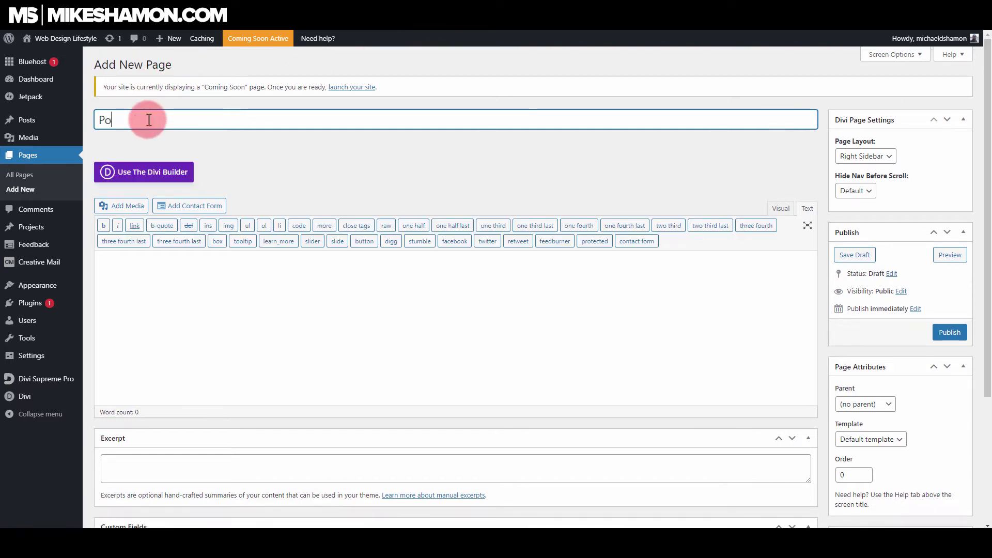
Step: Title the page 'Pop Up', choose No Sidebar layout and Blank Page template, and publish it
text(p Up)
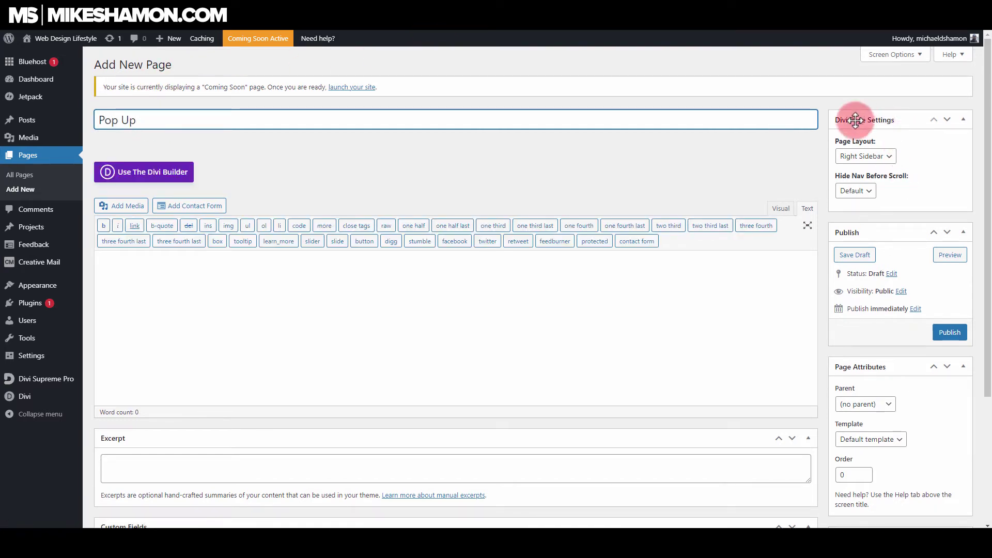
click(881, 156)
click(876, 190)
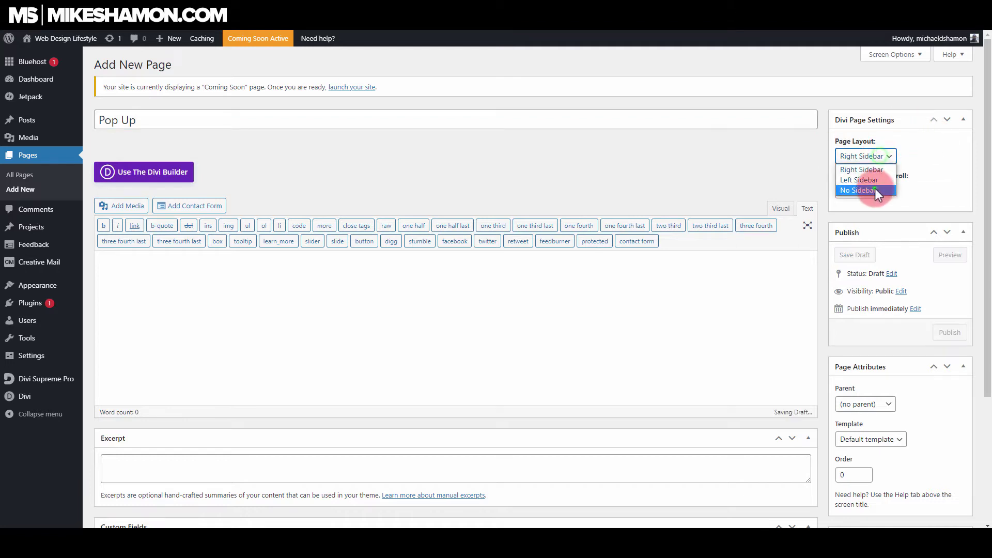
click(912, 218)
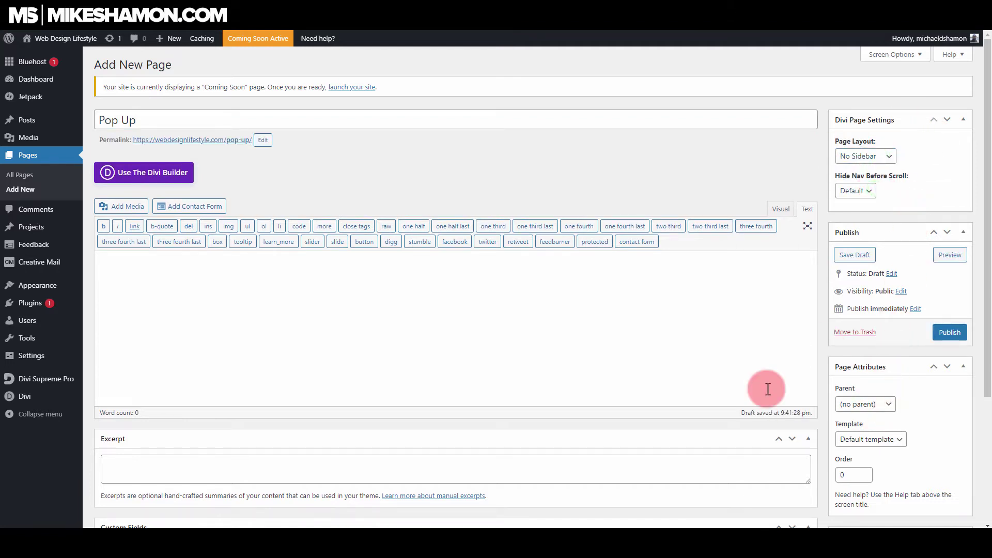
click(895, 439)
click(875, 462)
click(949, 334)
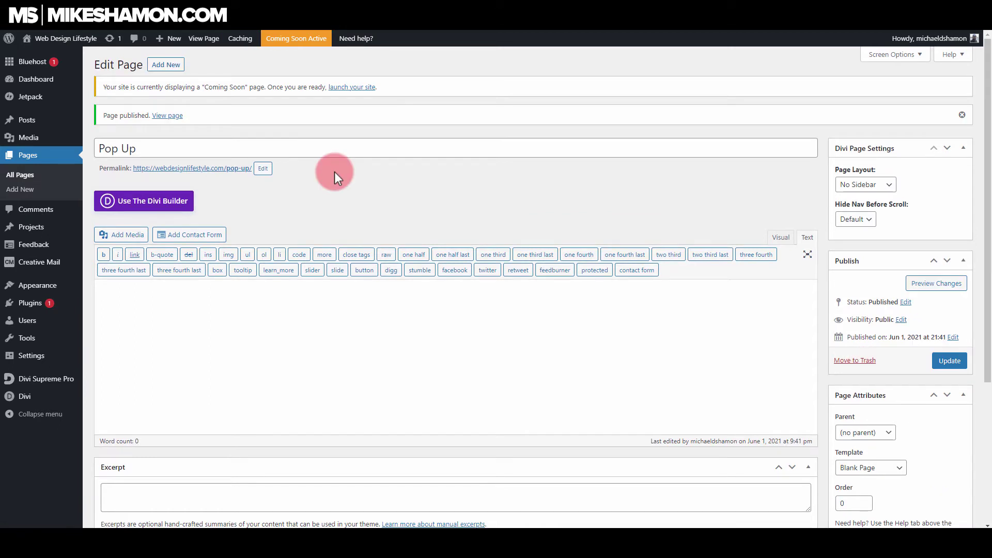
Step: Open the Pop Up page in the Visual Builder, build from scratch, and add a one-column row
click(205, 39)
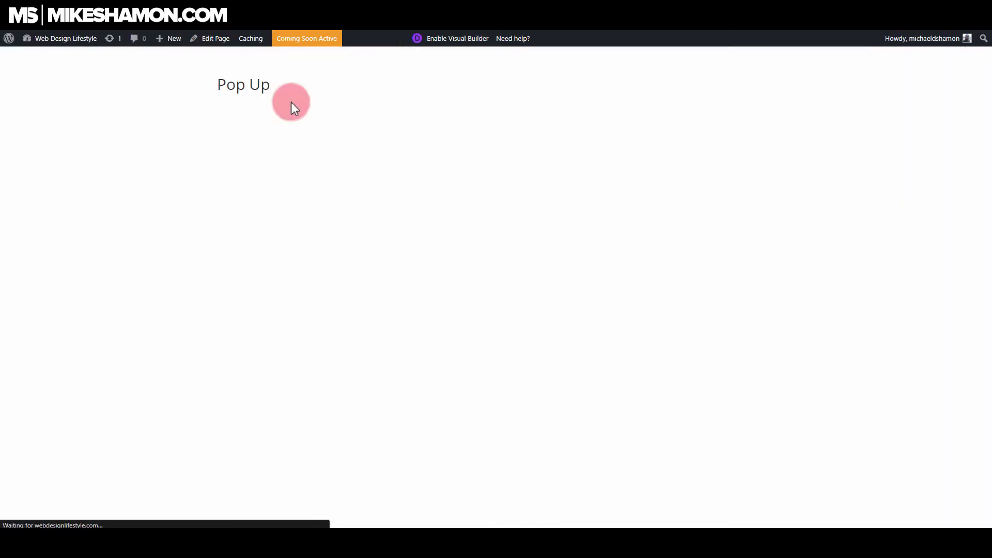
click(457, 40)
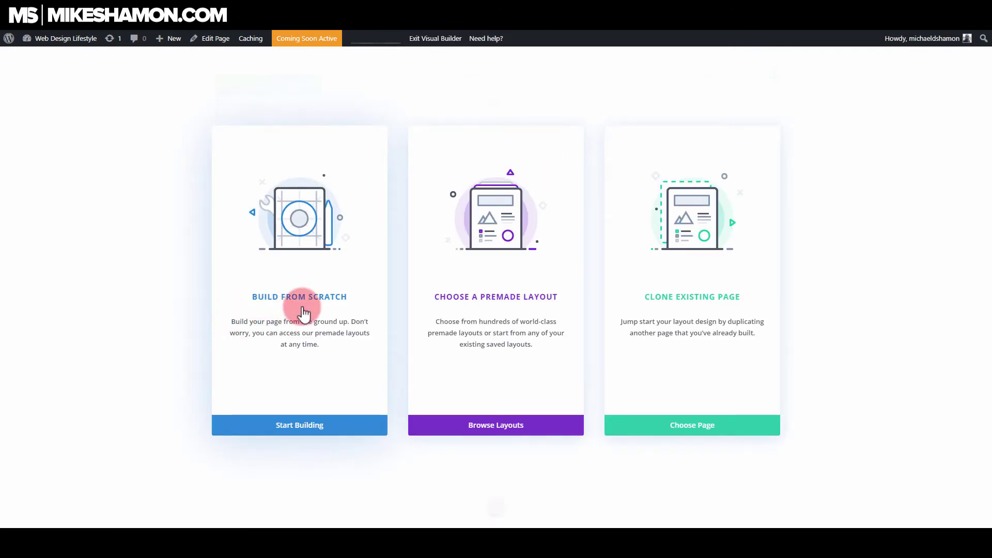
click(304, 313)
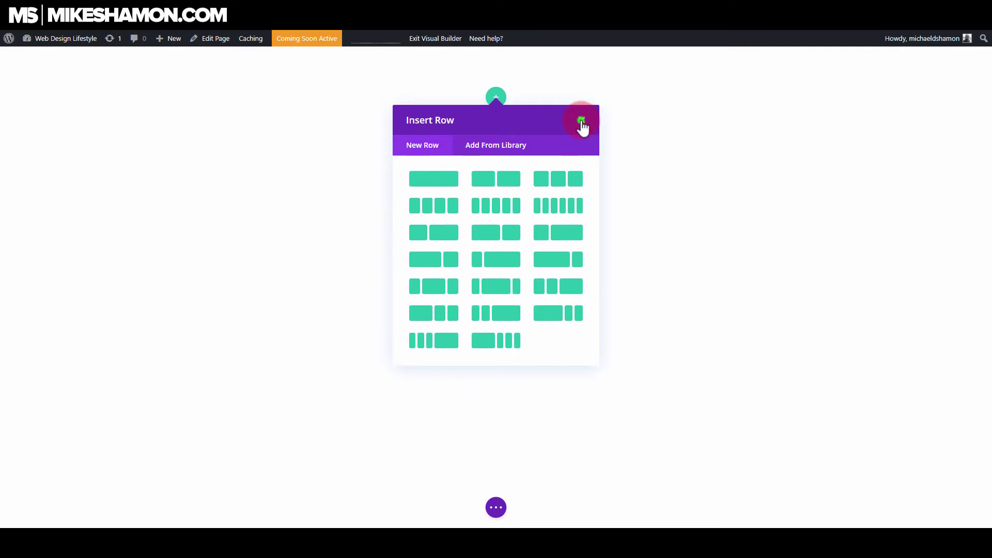
click(582, 121)
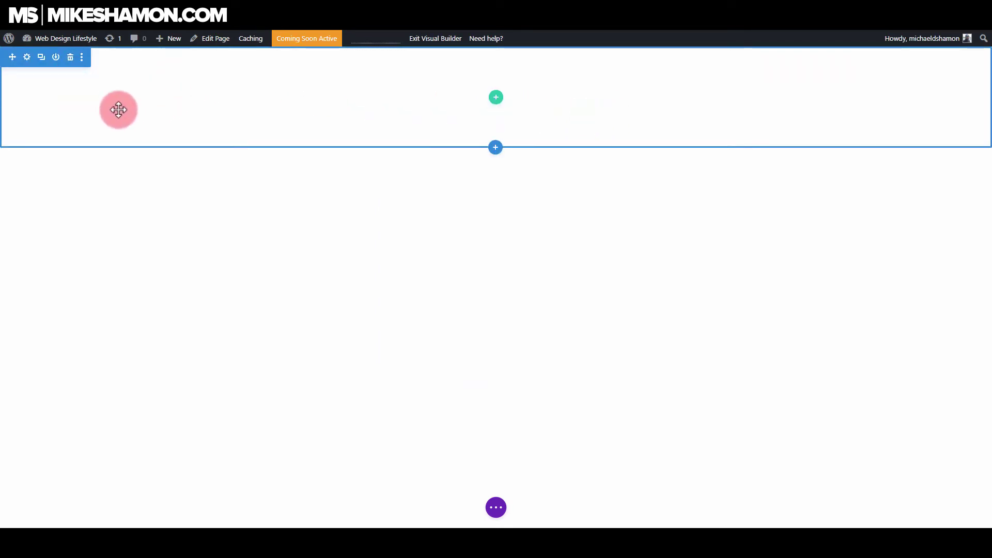
click(496, 98)
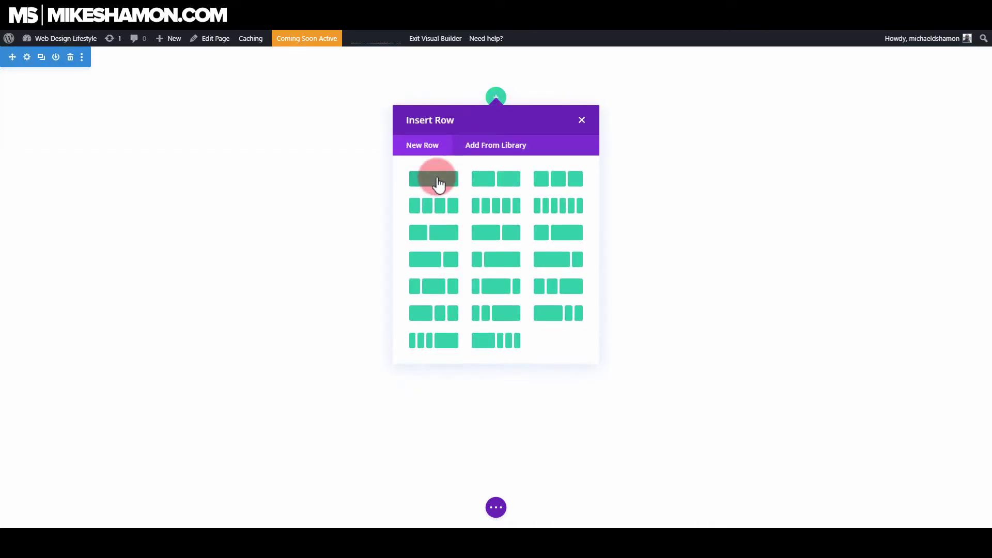
click(437, 179)
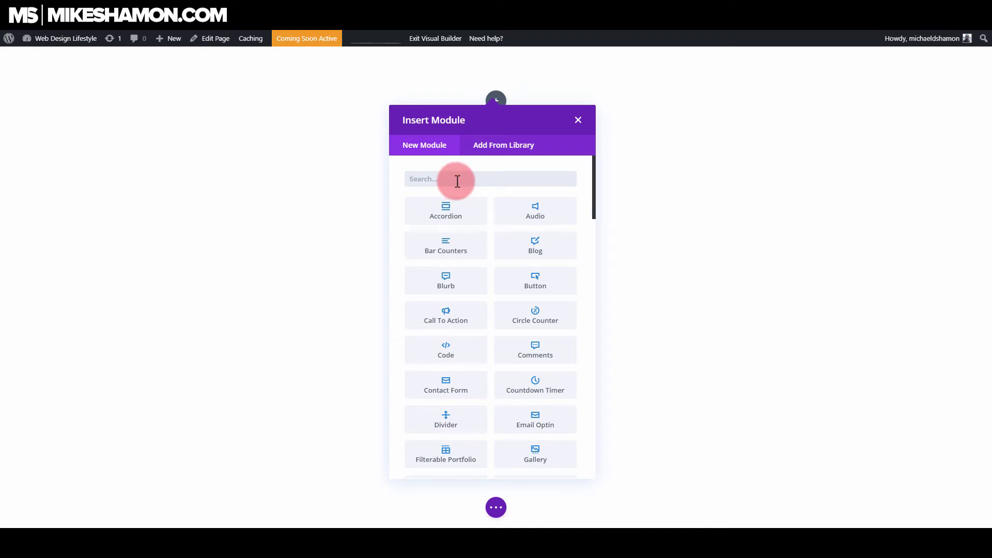
click(457, 181)
Step: Search modules for 'op' and insert the Email Optin module
text(op)
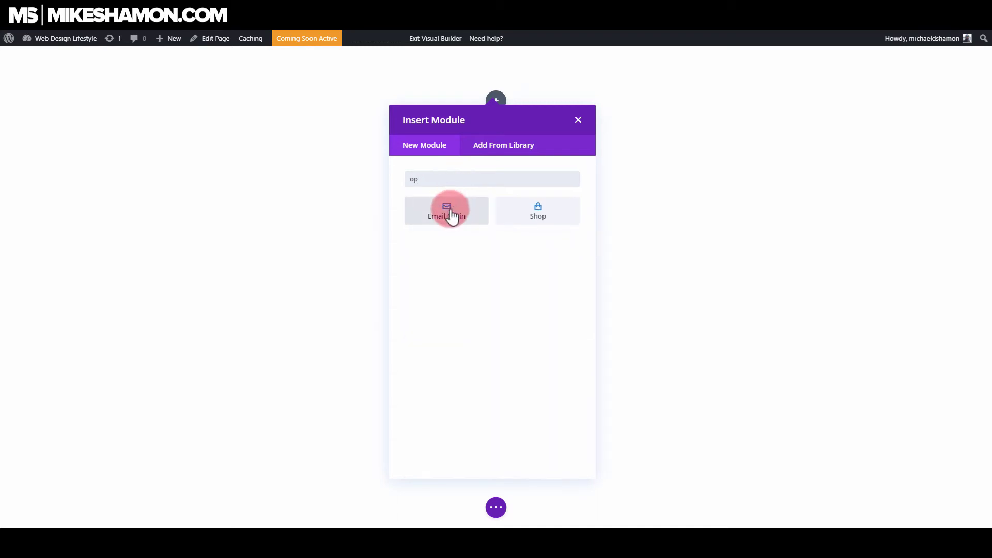
click(451, 217)
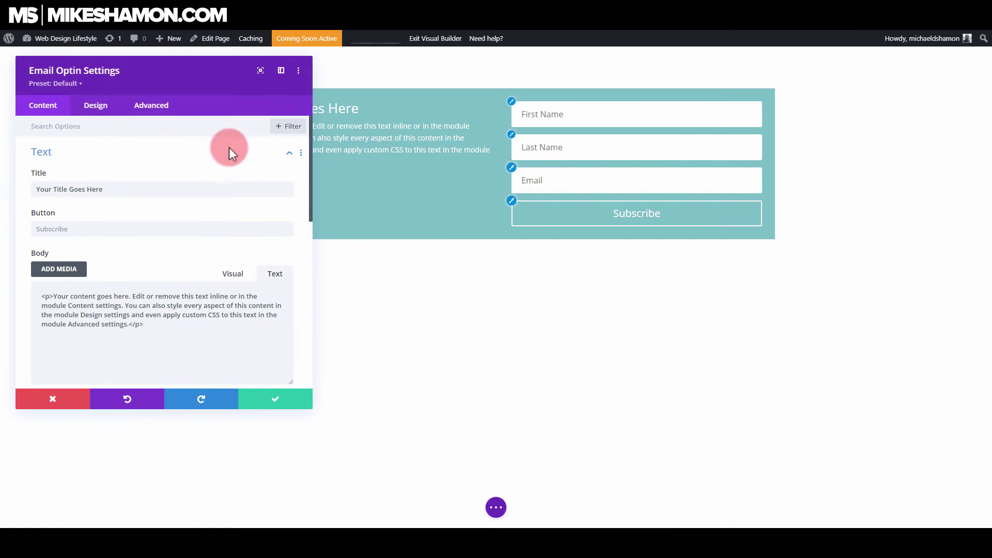
click(290, 401)
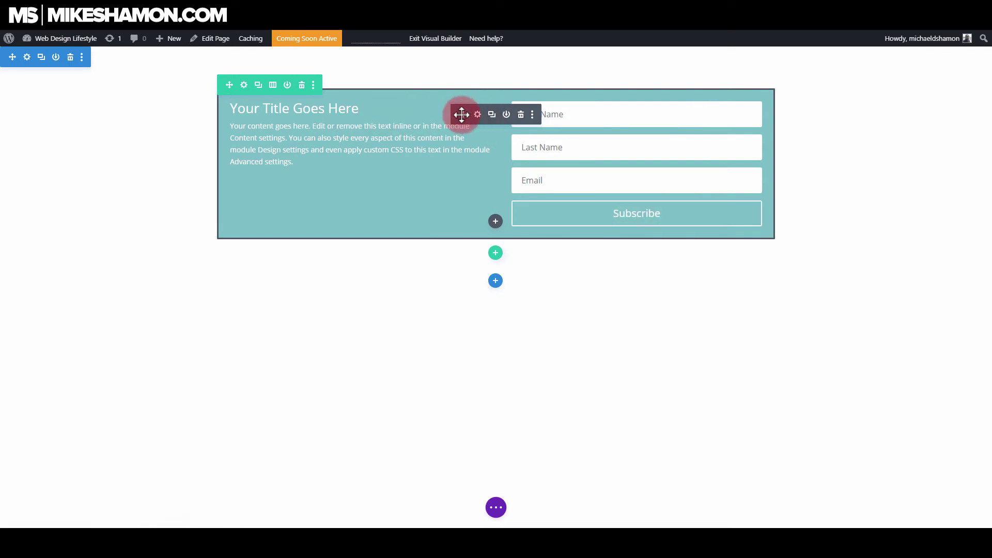
Step: Clear the optin's placeholder body text and set the button label to 'Get Instant Access'
click(478, 116)
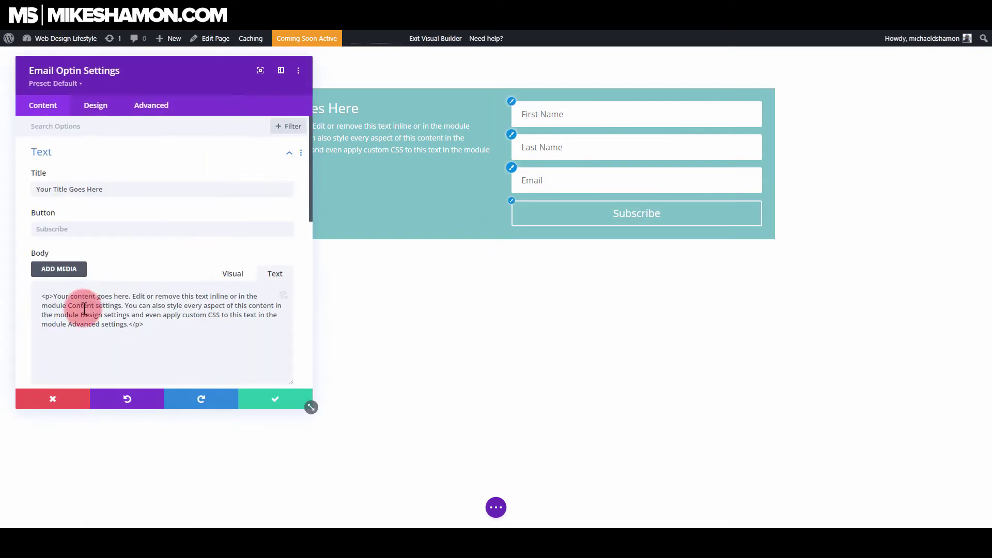
triple_click(169, 321)
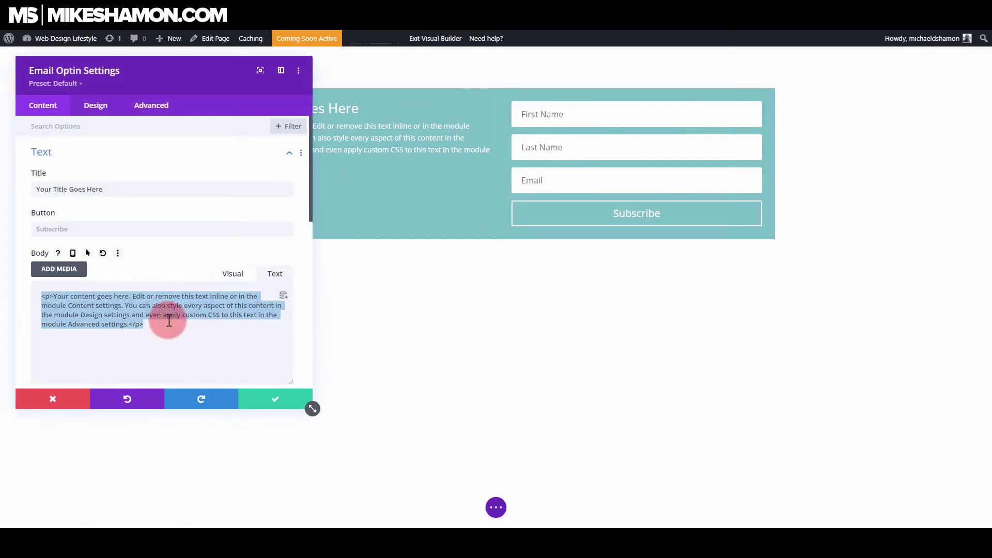
key(BackSpace)
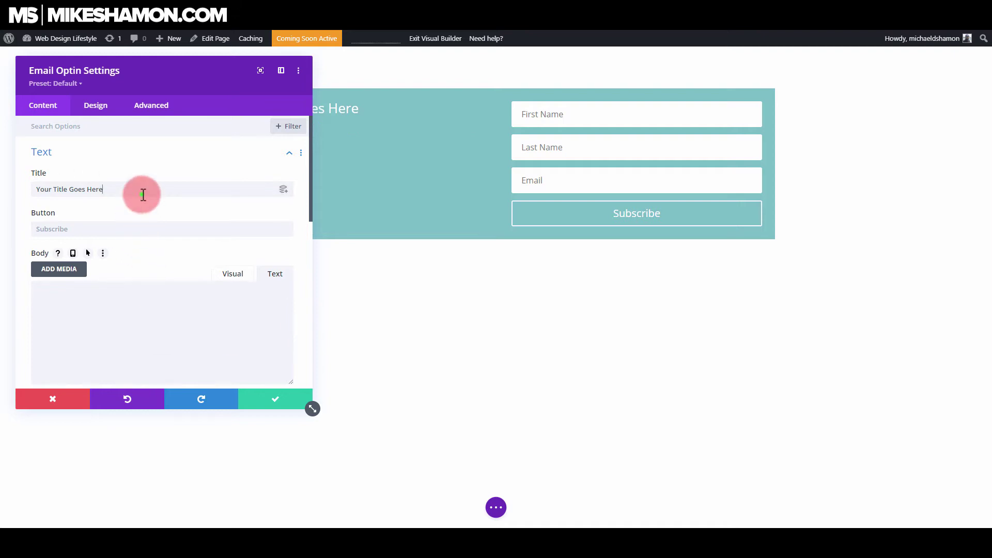
click(113, 229)
text(Get Instant Access)
key(ctrl+a)
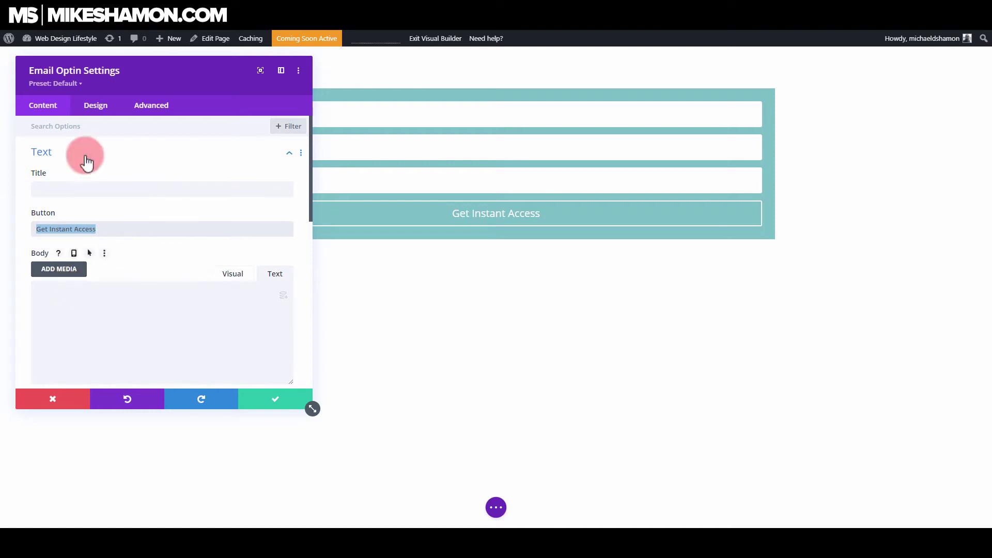
drag(129, 101, 705, 149)
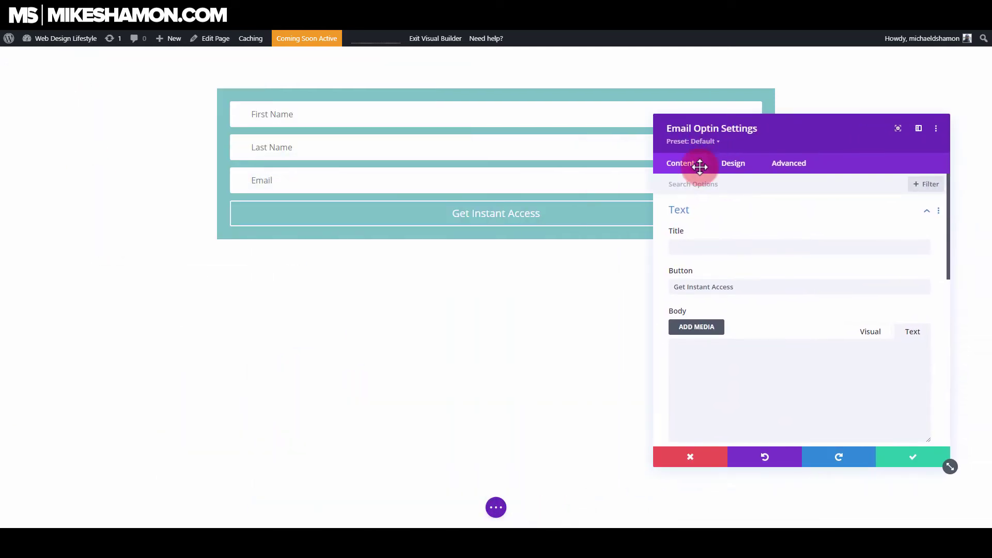
Step: Try the last name field at half width in Layout settings, then revert it to full width
click(728, 166)
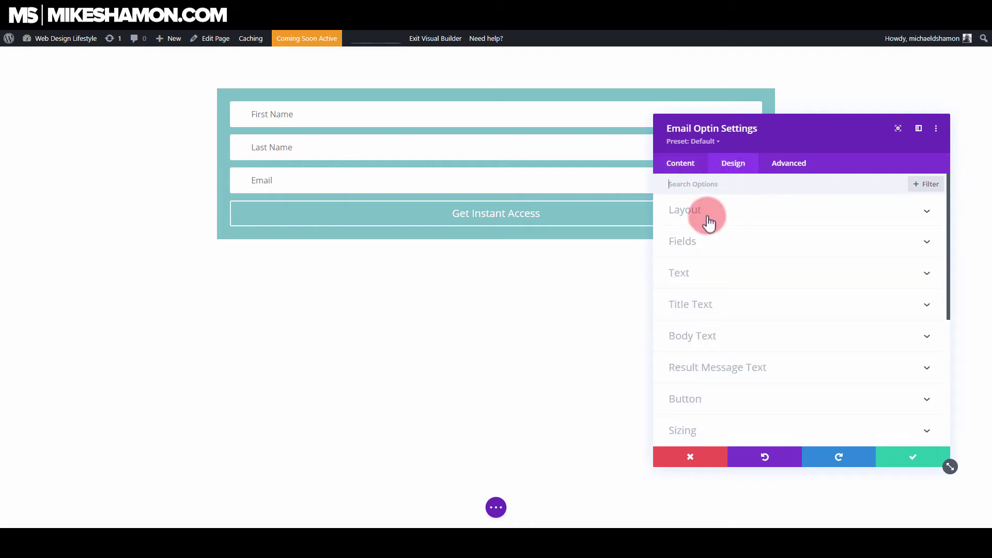
click(705, 218)
click(702, 296)
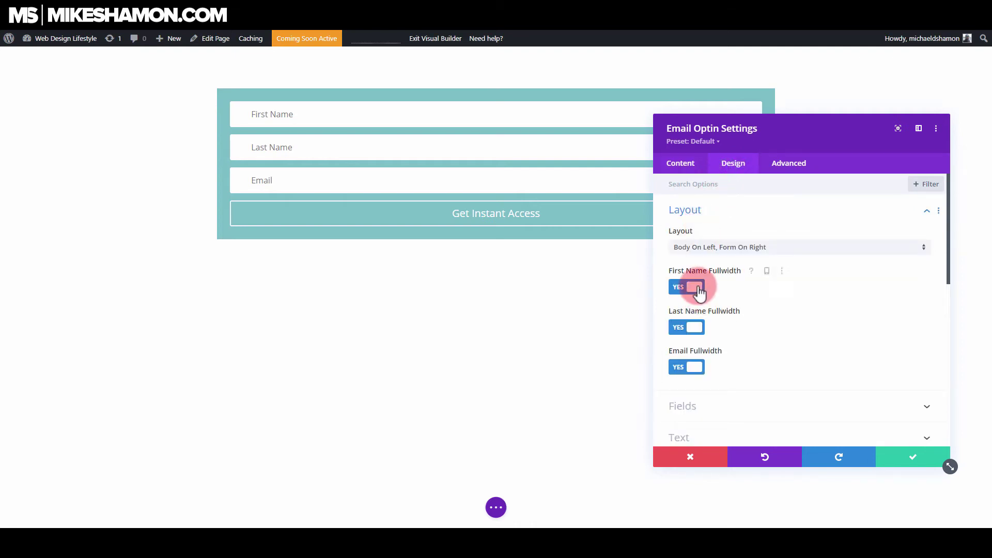
click(697, 331)
click(694, 330)
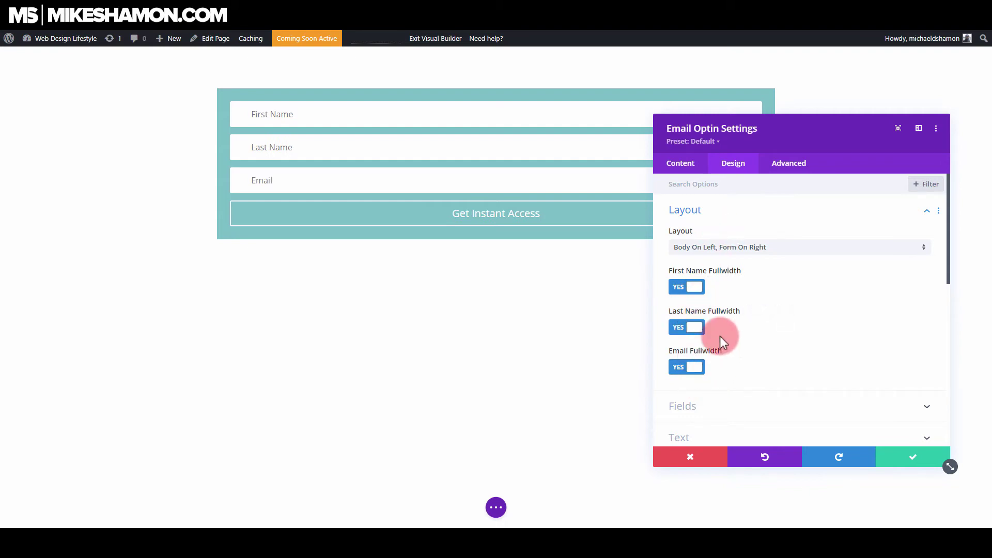
scroll(724, 336, down, 2)
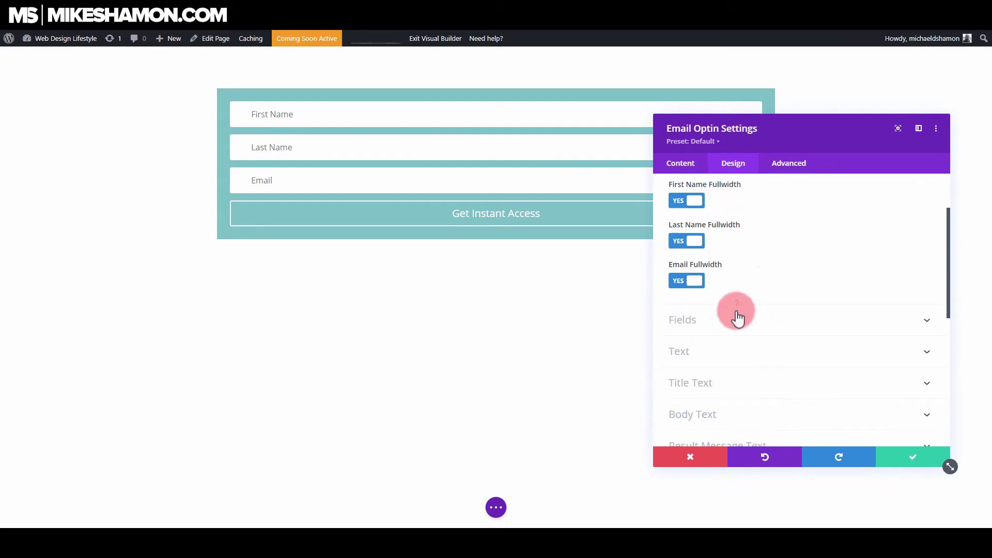
click(697, 168)
Step: Change the Email Account service provider from MailChimp to GetResponse
click(766, 241)
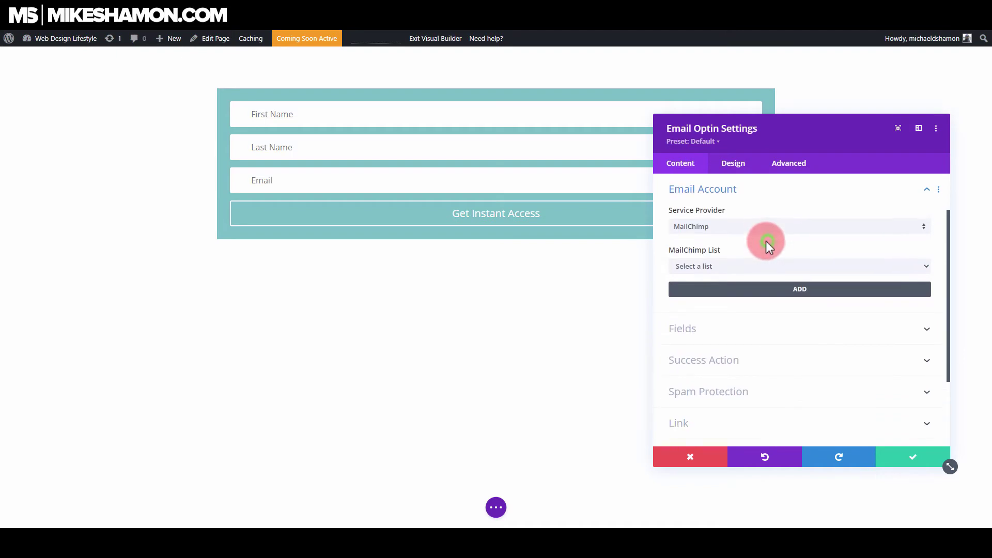
click(758, 231)
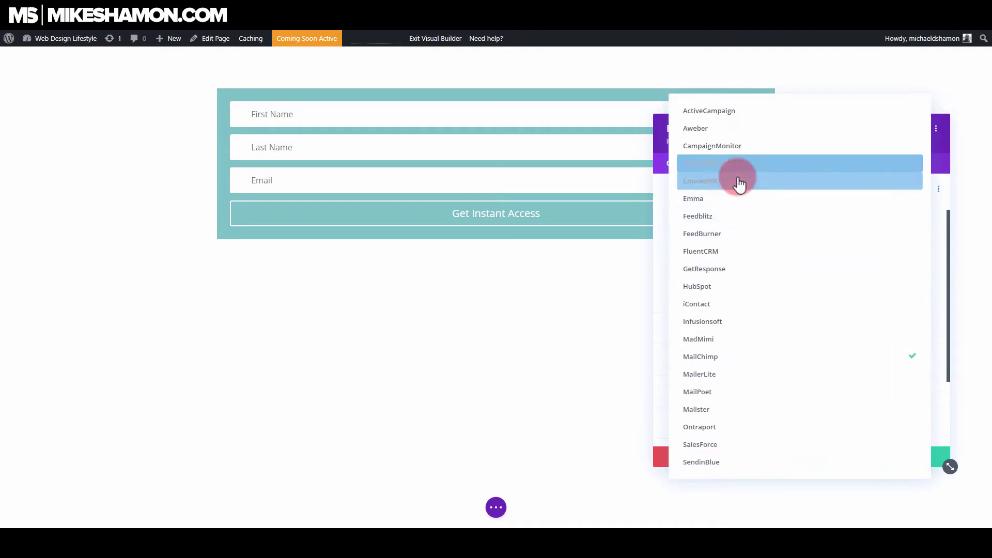
click(745, 269)
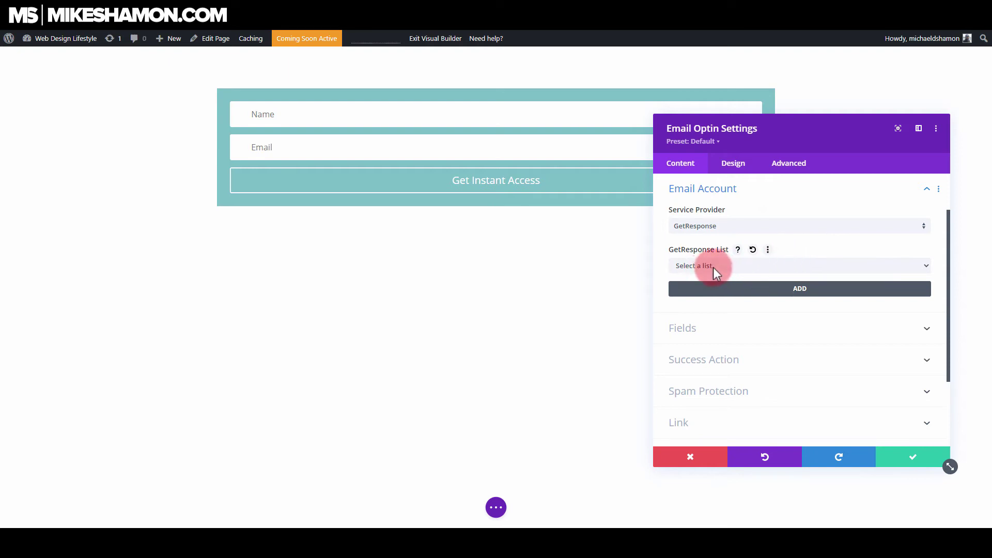
click(928, 191)
click(928, 194)
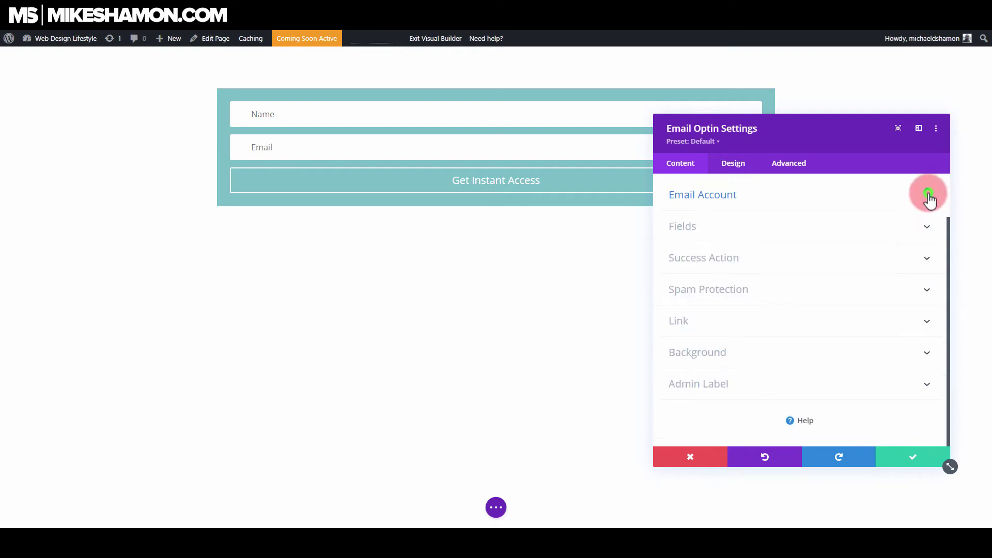
scroll(847, 240, up, 1)
Step: Review the Fields settings, keeping the single Name field enabled
click(742, 271)
click(687, 226)
click(695, 227)
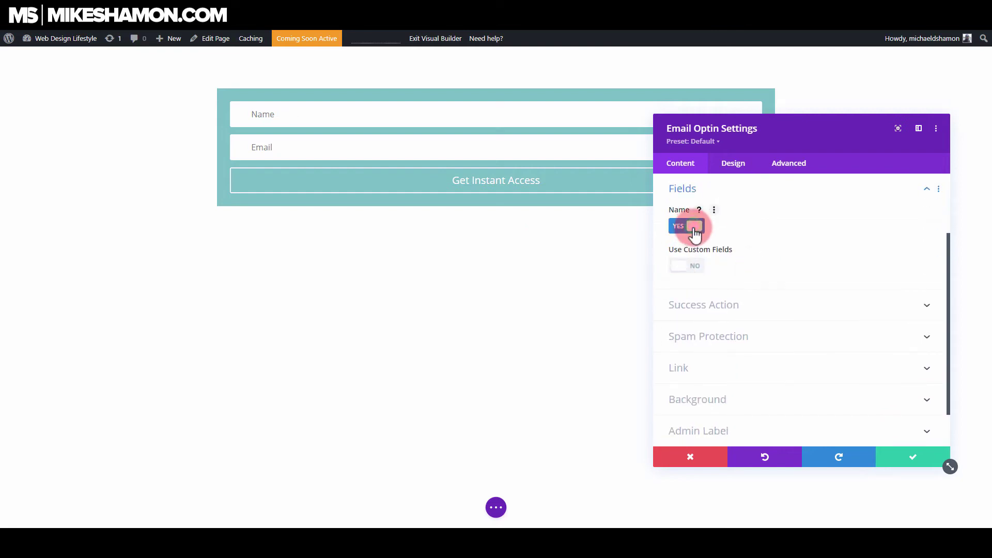
scroll(703, 259, up, 2)
click(713, 279)
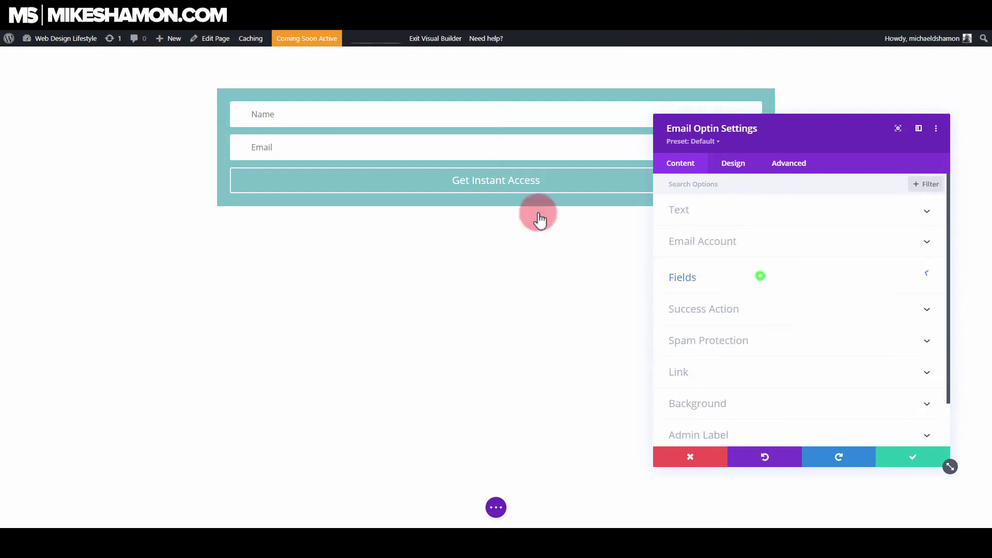
Step: Enable custom button styles and set the Get Instant Access text size to 34px
mouse_move(253, 178)
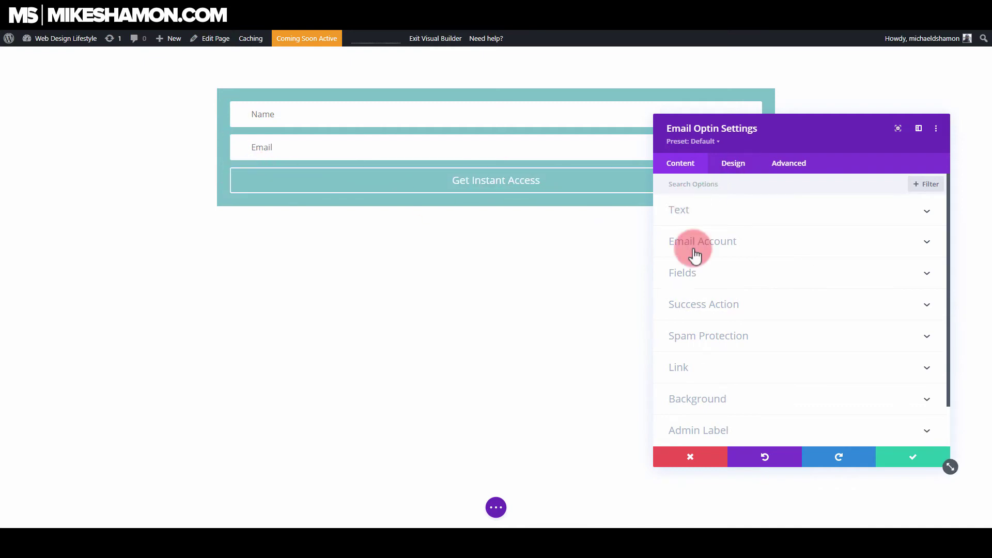
click(229, 168)
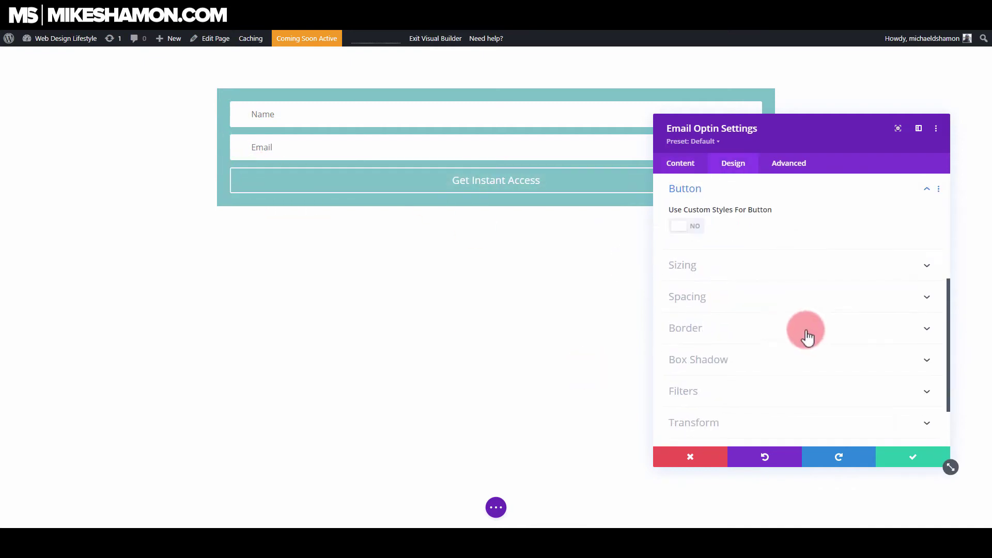
click(701, 234)
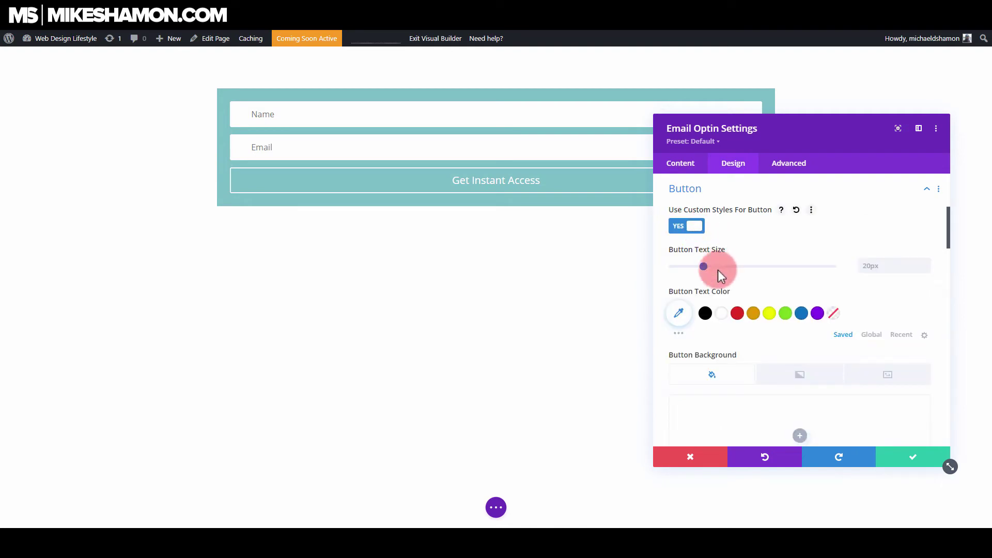
click(750, 267)
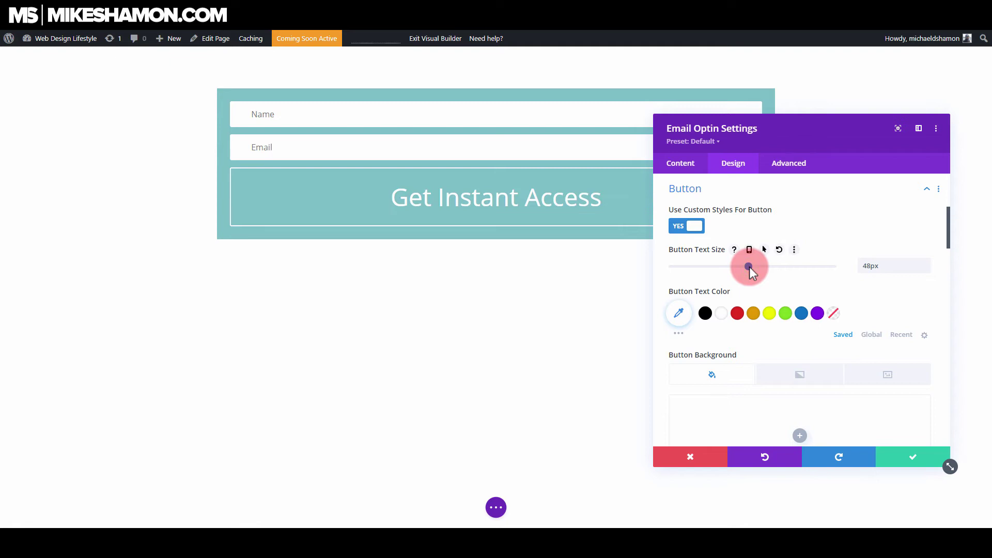
drag(745, 266, 727, 267)
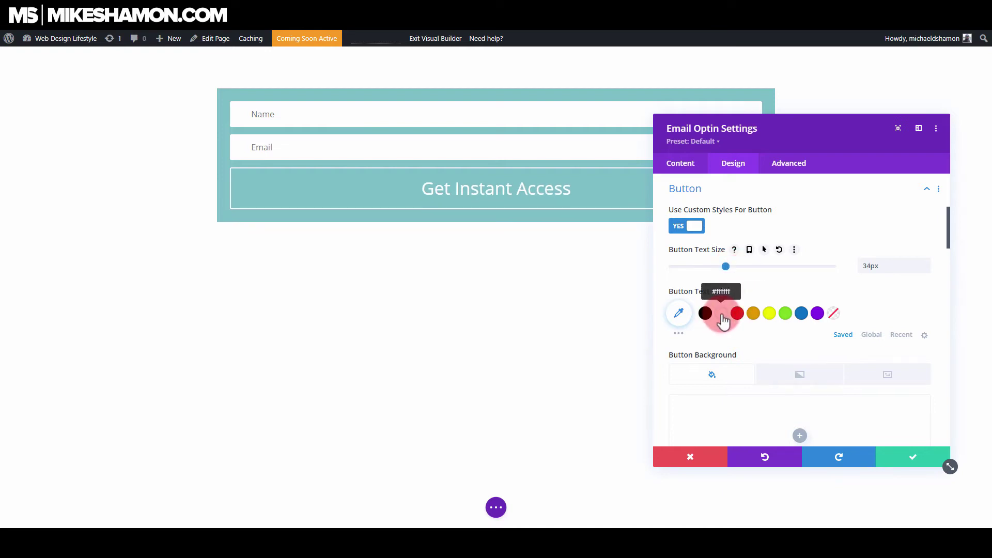
Step: Give the button an orange background and a 1px dark black border, then confirm
scroll(772, 327, down, 2)
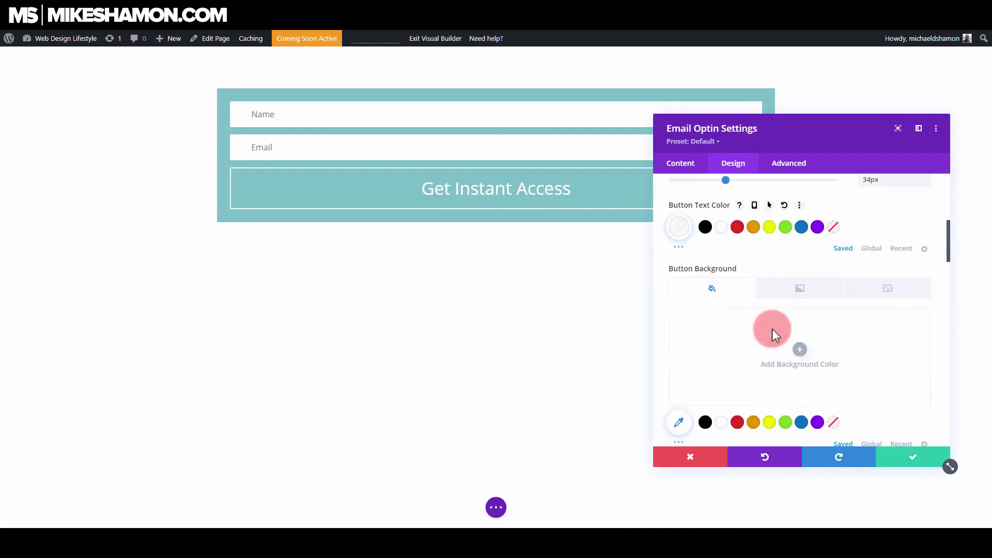
click(754, 423)
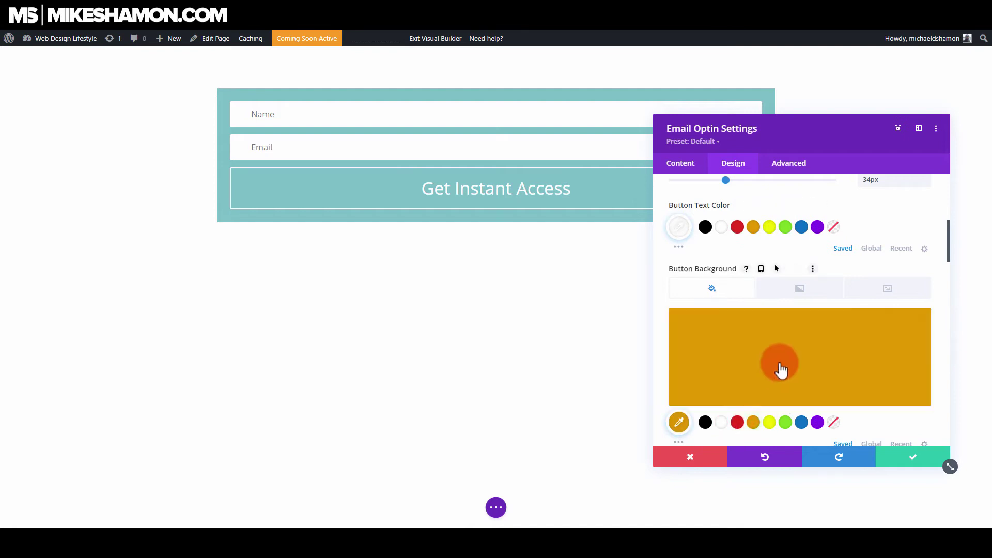
scroll(729, 325, down, 4)
click(926, 313)
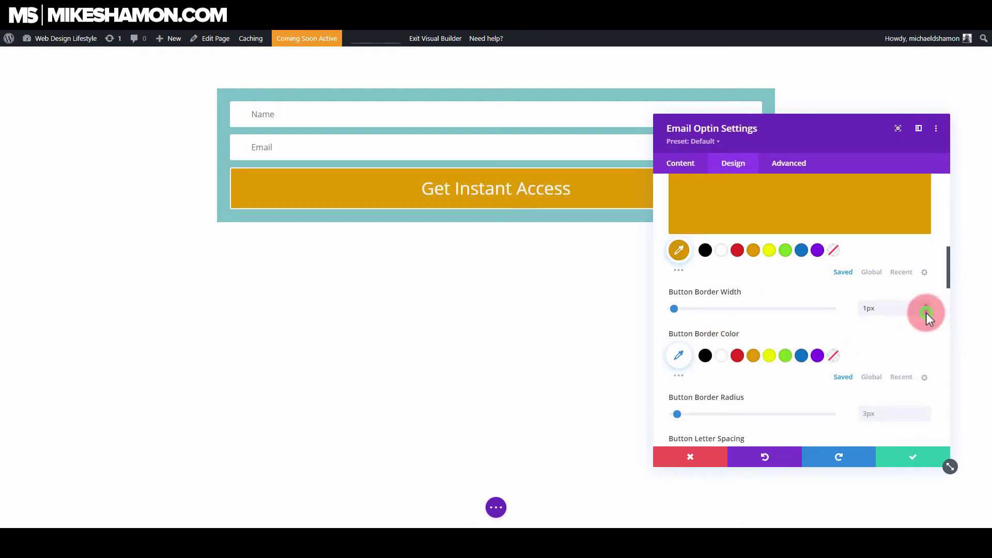
click(926, 312)
click(928, 304)
click(928, 304)
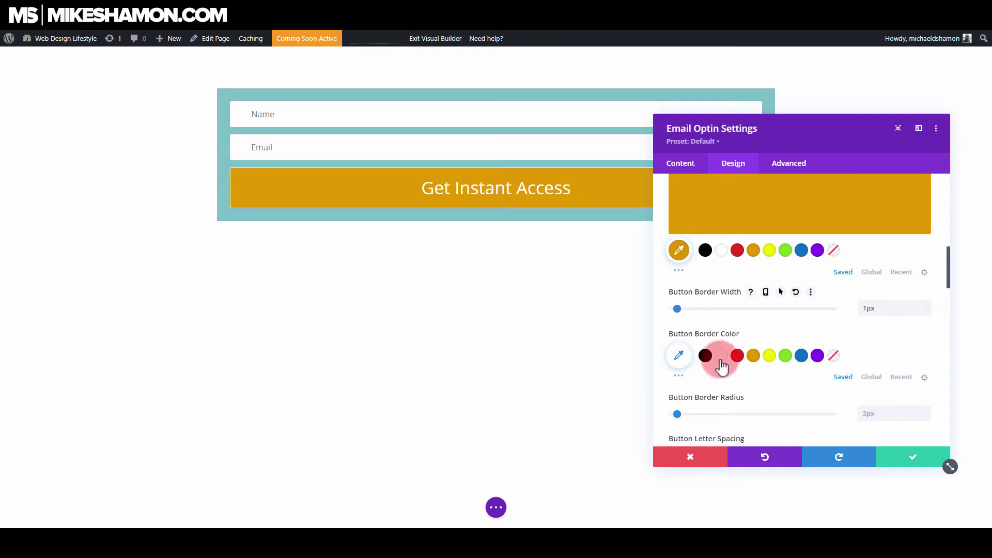
click(705, 356)
click(678, 355)
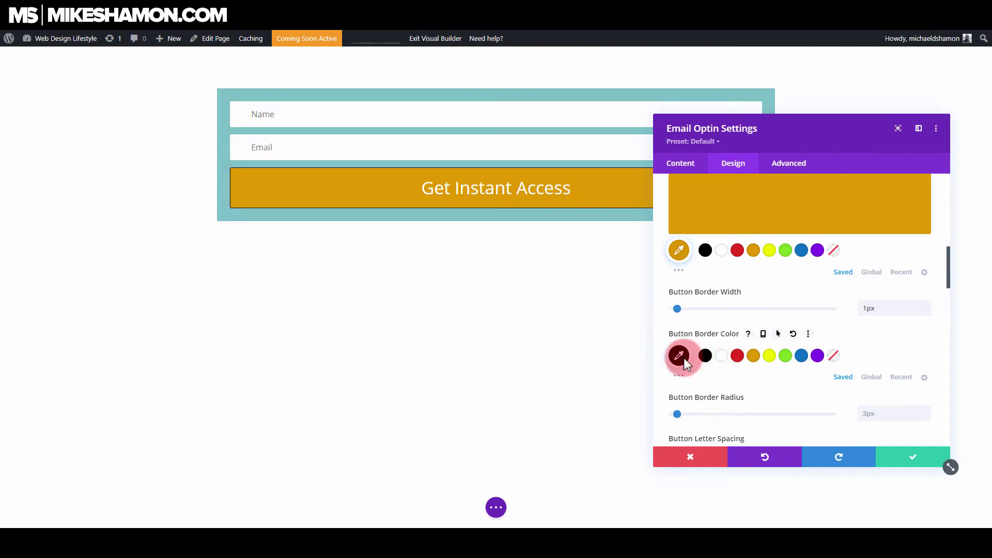
mouse_move(670, 383)
mouse_down()
mouse_move(667, 408)
mouse_move(667, 392)
mouse_up()
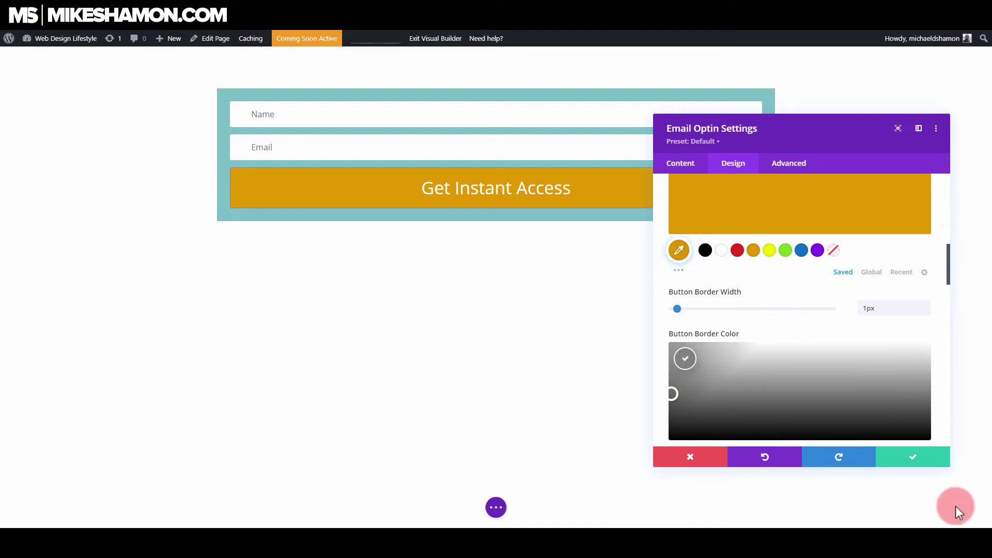
click(938, 458)
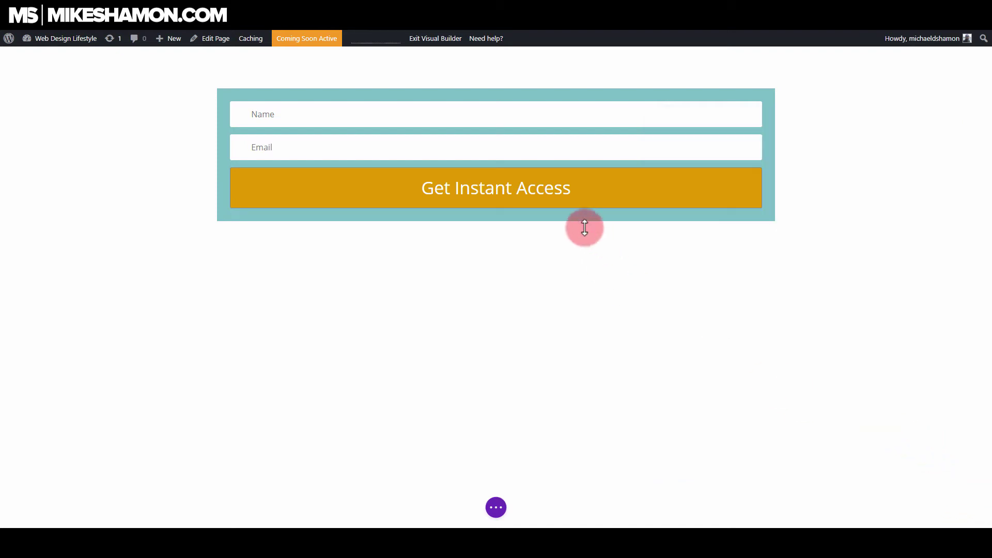
Step: Hide the button icon and make the Get Instant Access text Ultra Bold
mouse_move(534, 153)
click(478, 118)
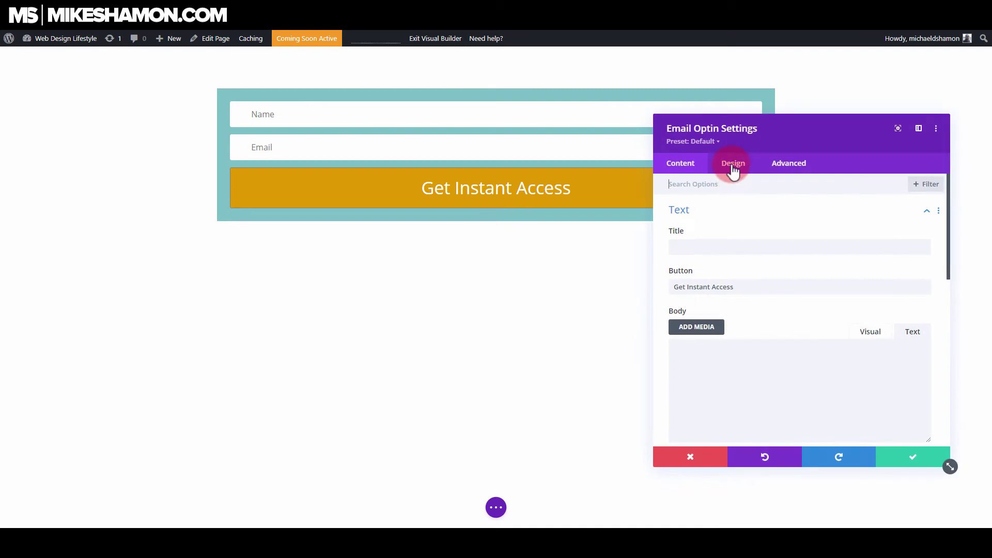
click(735, 165)
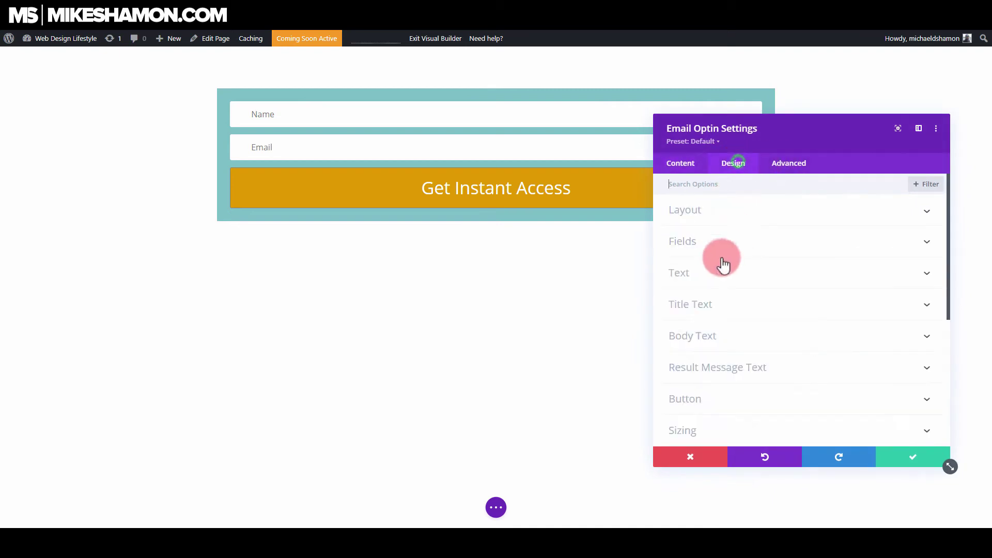
click(730, 401)
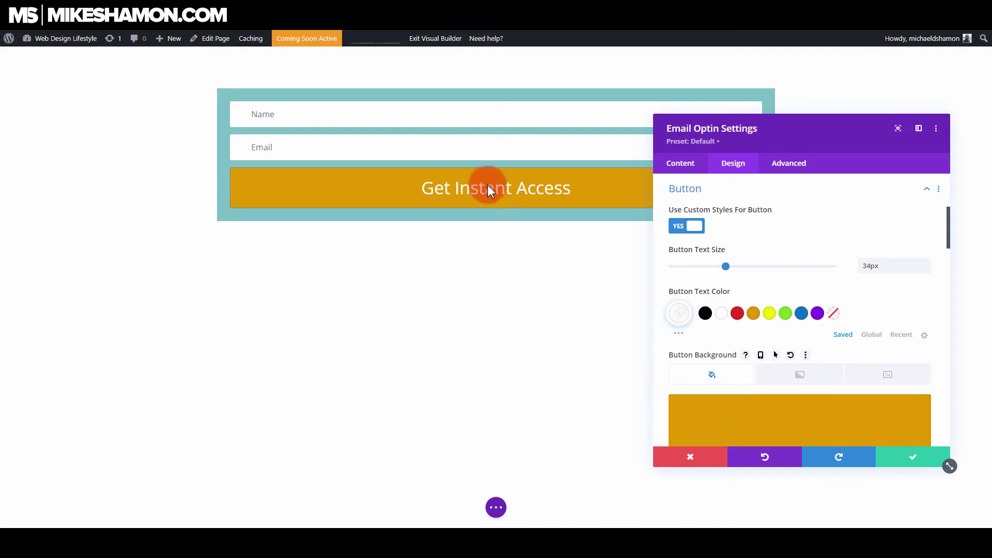
scroll(838, 283, down, 1)
scroll(839, 283, down, 5)
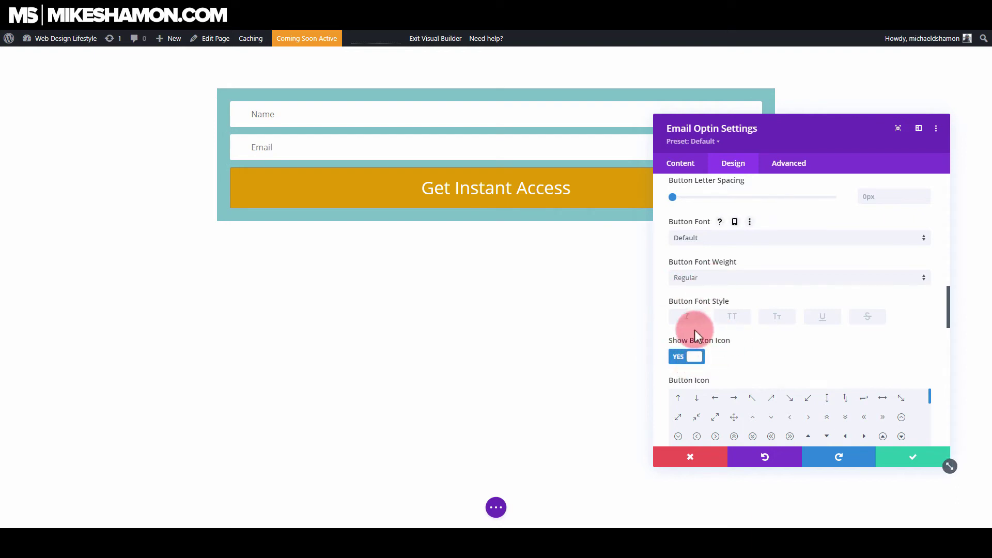
click(695, 357)
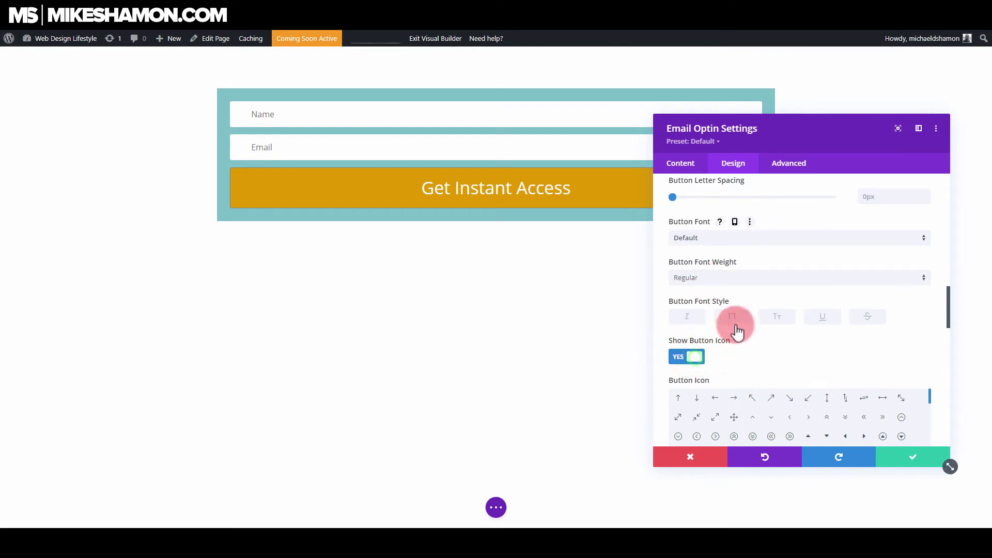
click(767, 282)
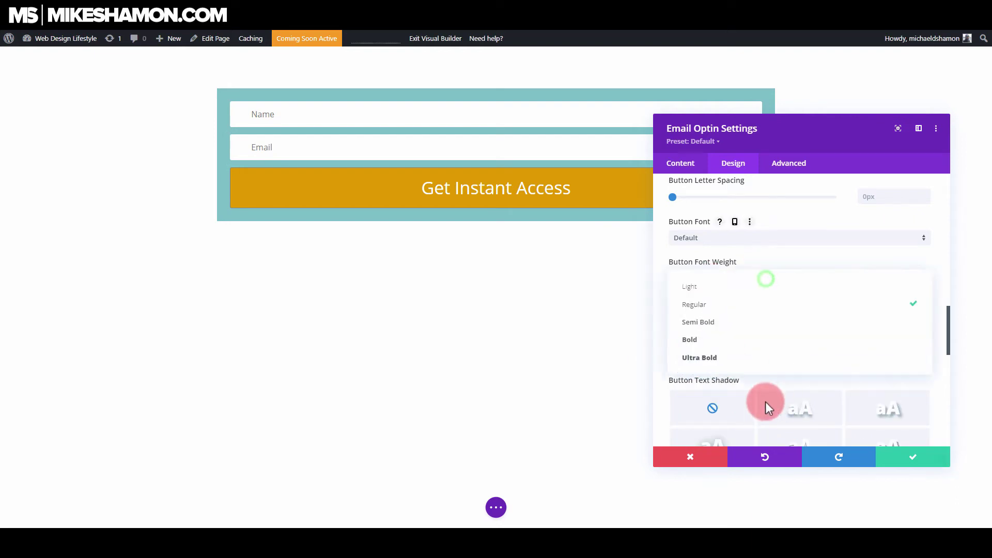
click(734, 358)
Step: Add a text shadow preset to the button text with 0.04em horizontal and vertical offsets
scroll(860, 363, down, 2)
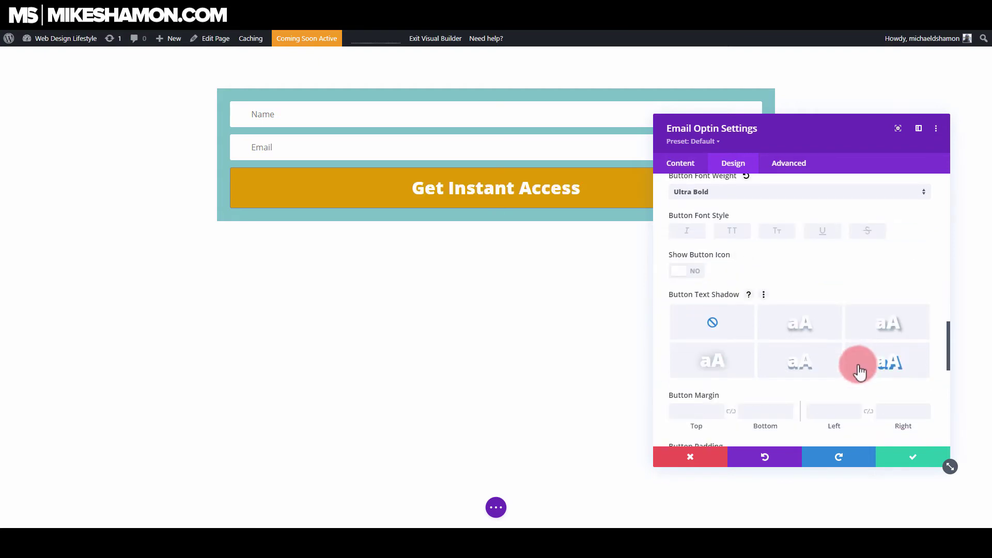
click(906, 365)
scroll(933, 355, down, 2)
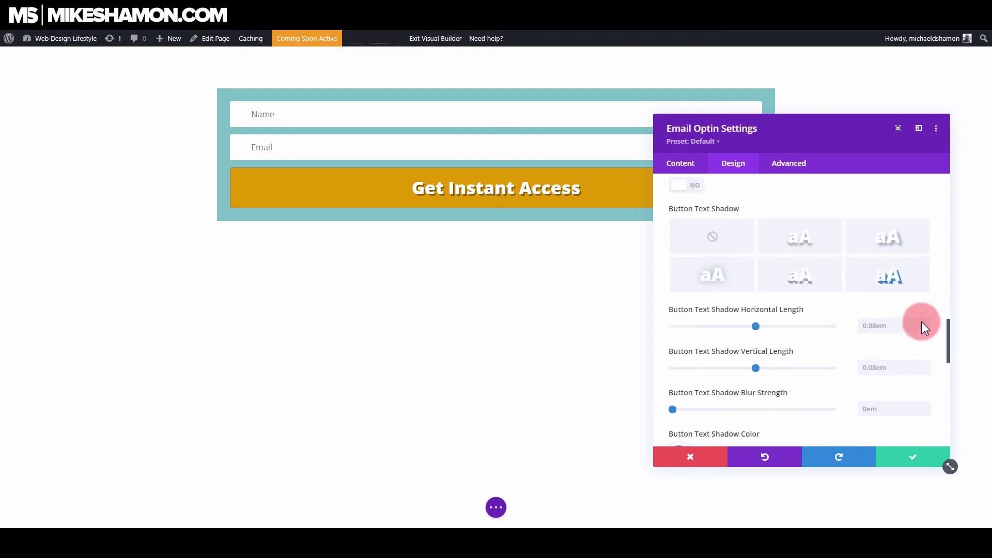
click(928, 329)
click(929, 372)
click(929, 371)
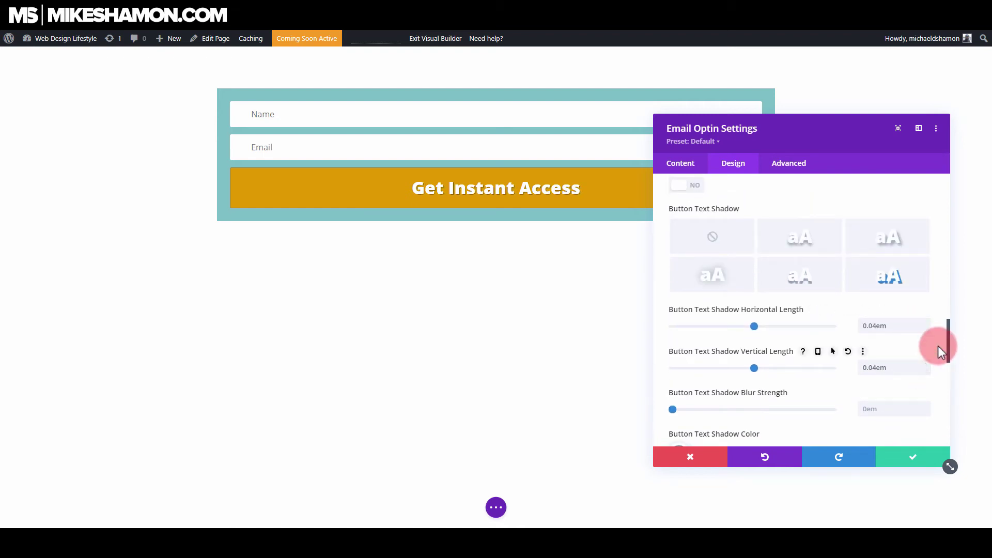
scroll(938, 345, down, 2)
scroll(929, 344, down, 2)
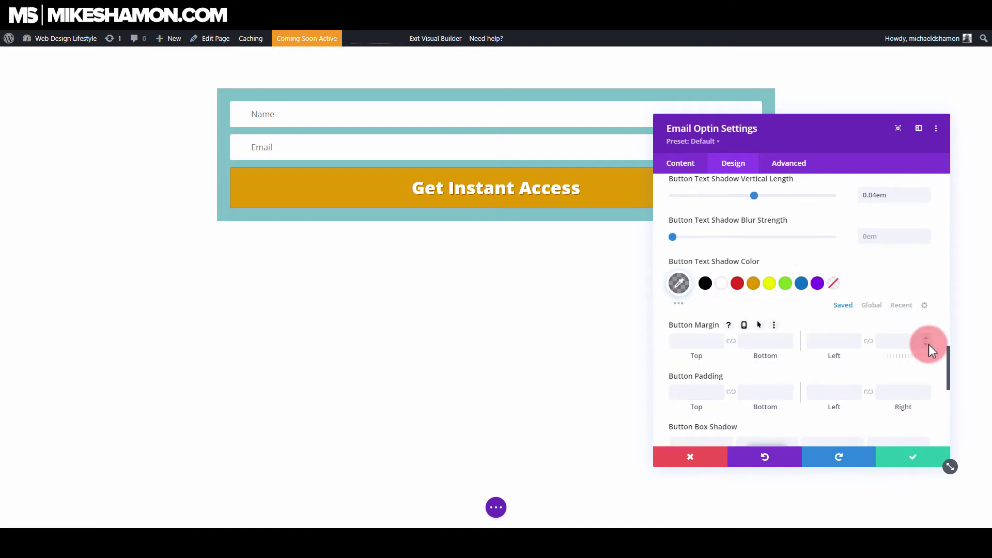
scroll(894, 346, up, 2)
scroll(783, 382, down, 2)
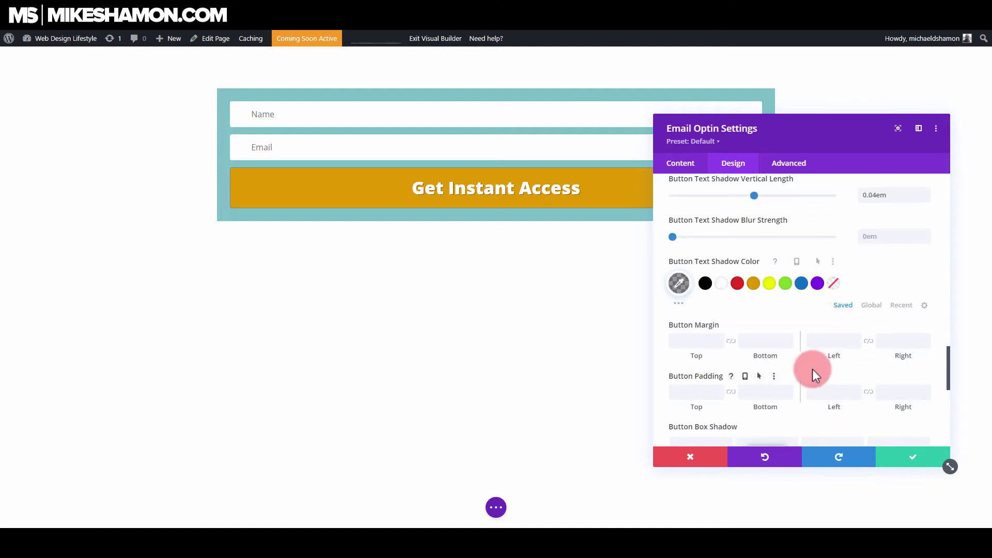
scroll(812, 370, down, 4)
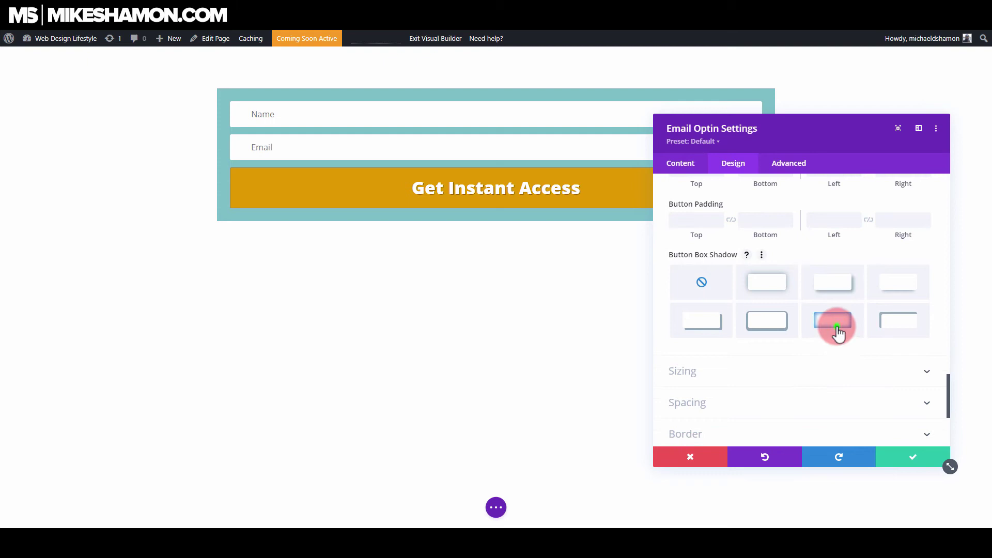
Step: Apply the inner Button Box Shadow preset and reduce its blur strength from 18px to 9px
click(834, 321)
scroll(860, 353, down, 2)
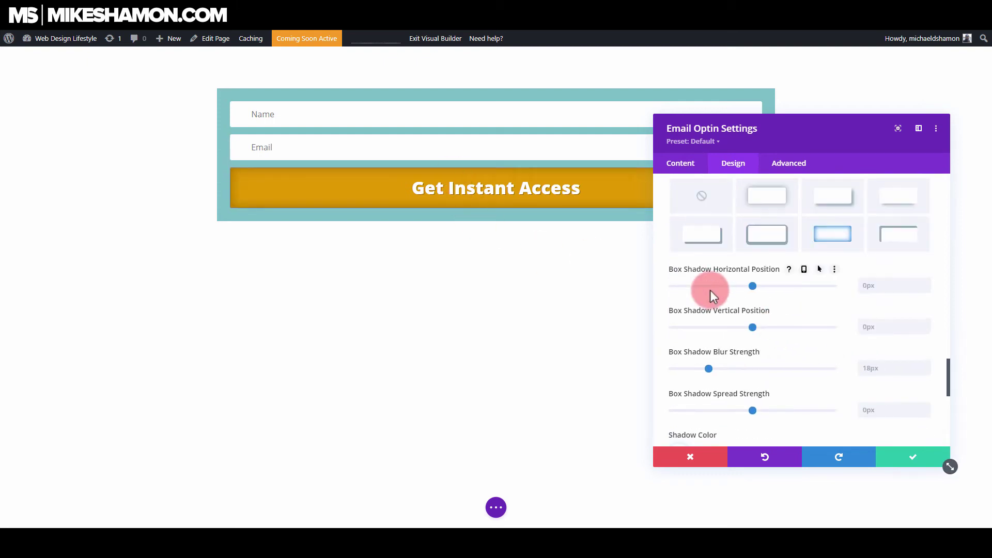
drag(697, 370, 691, 371)
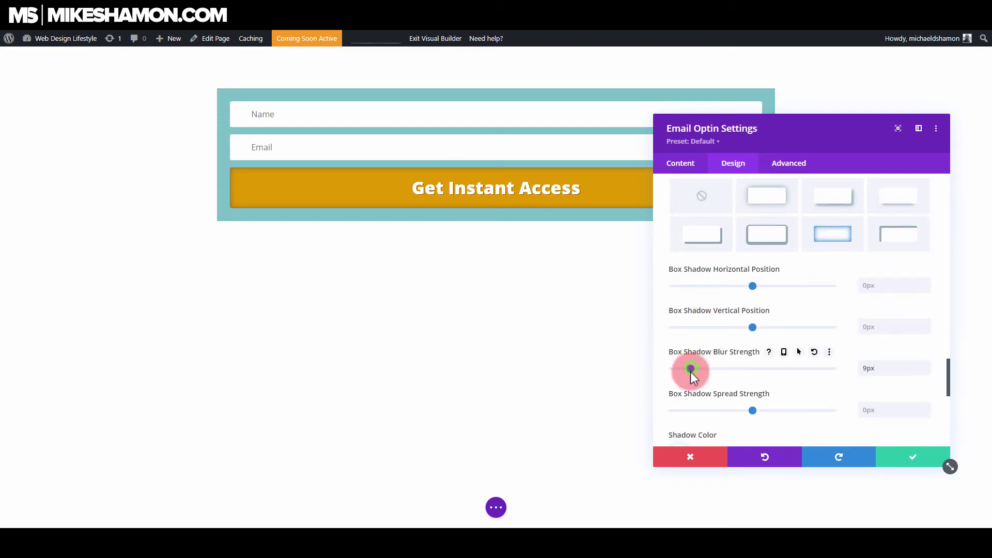
scroll(801, 362, down, 4)
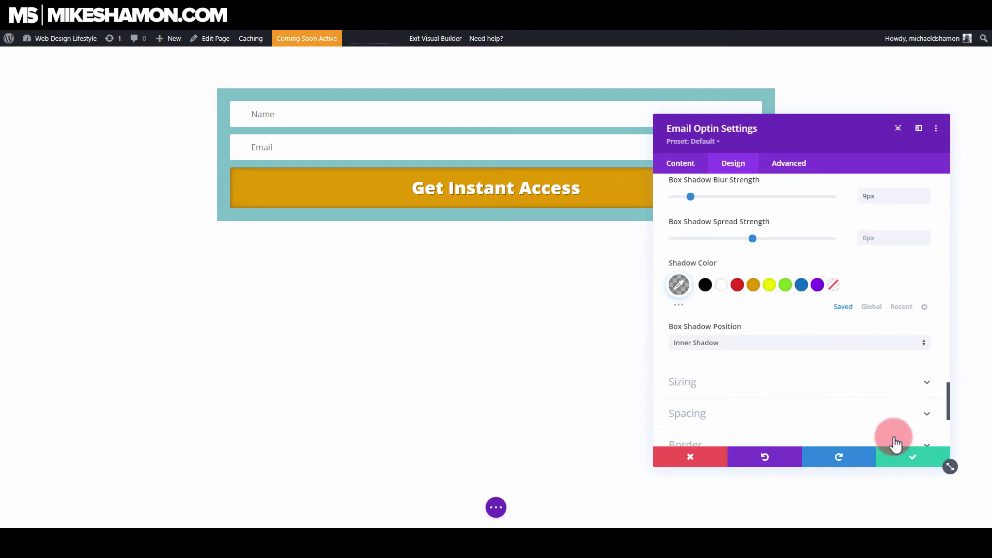
scroll(764, 355, up, 5)
scroll(734, 265, up, 4)
Step: Check the optin's background colour in Content settings, then return to the Design tab's Button options
click(680, 163)
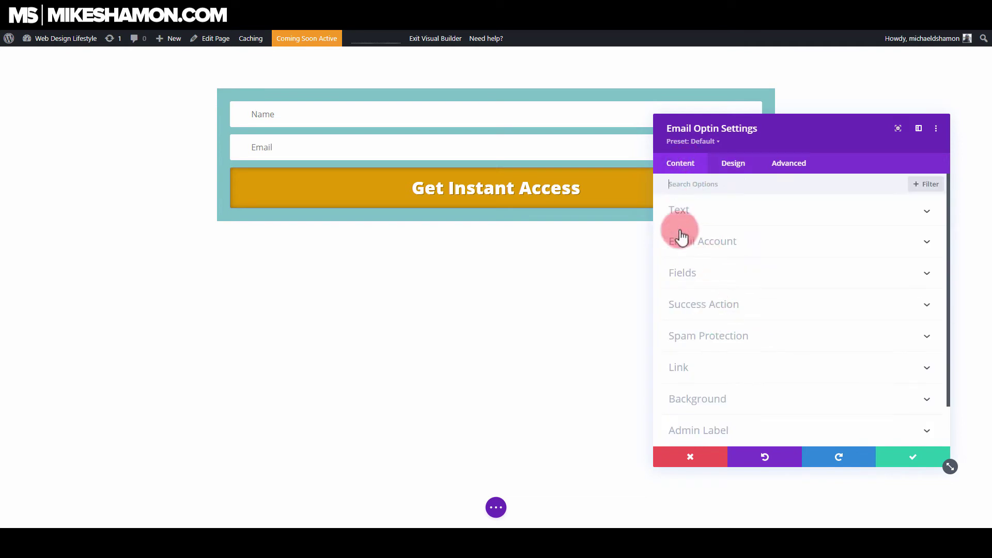
scroll(719, 279, down, 2)
click(750, 349)
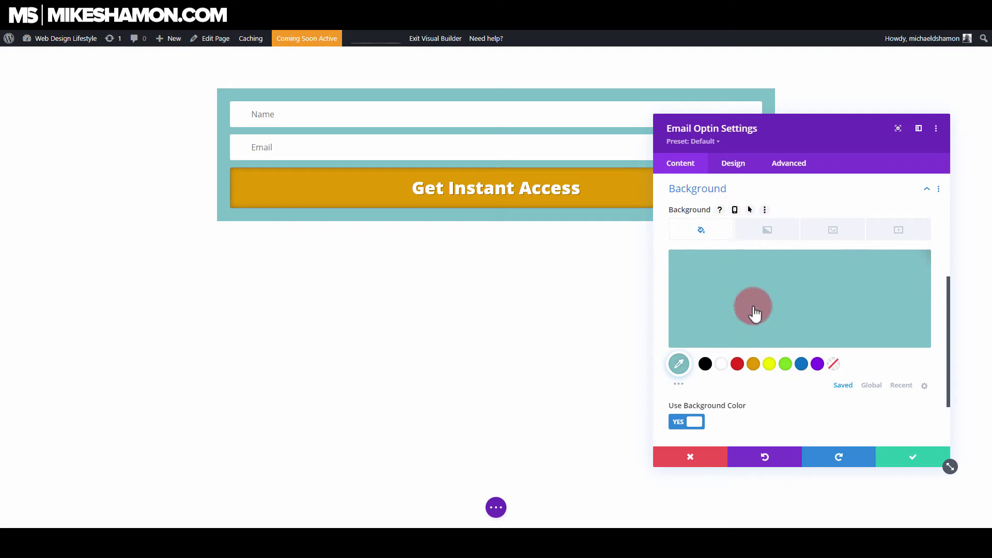
click(745, 173)
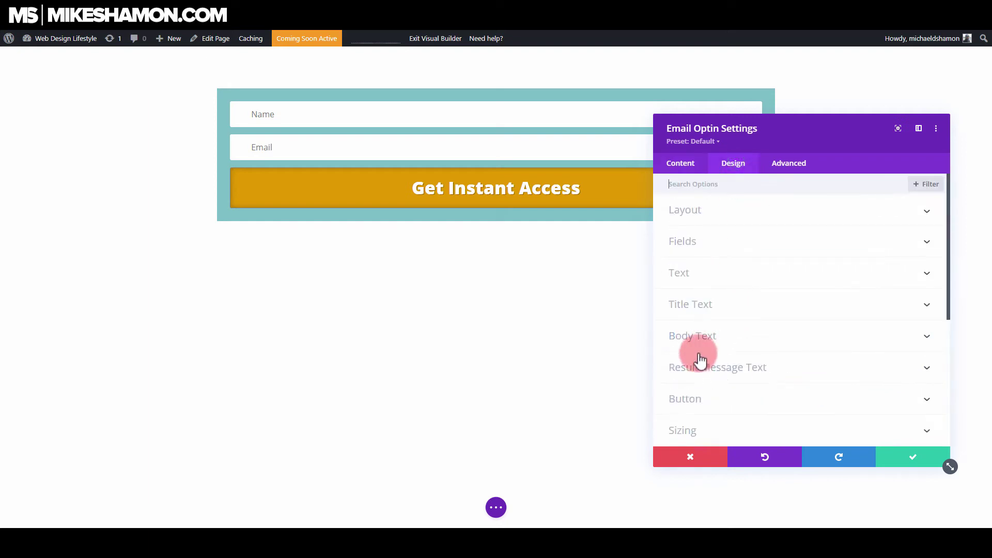
scroll(723, 382, down, 2)
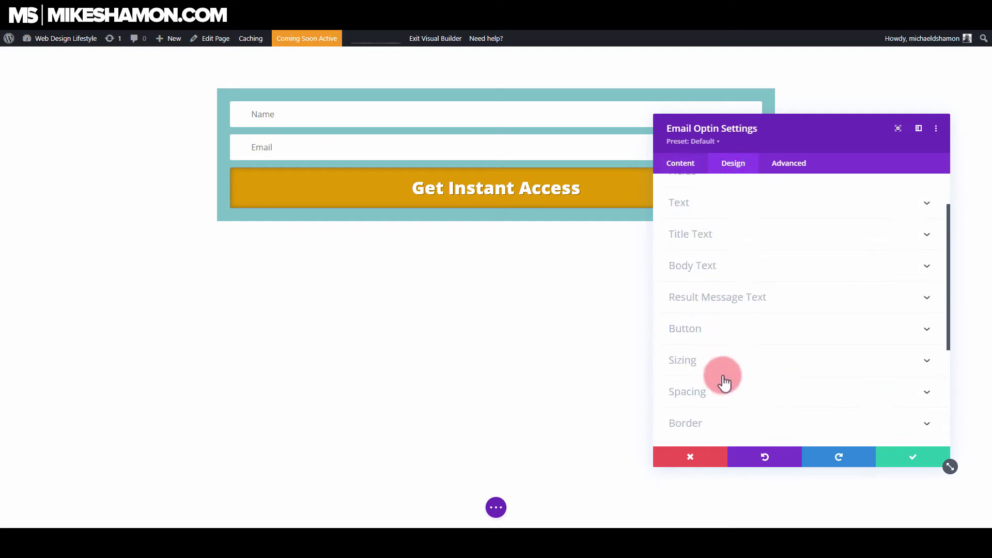
click(745, 317)
scroll(734, 289, down, 1)
scroll(740, 299, down, 2)
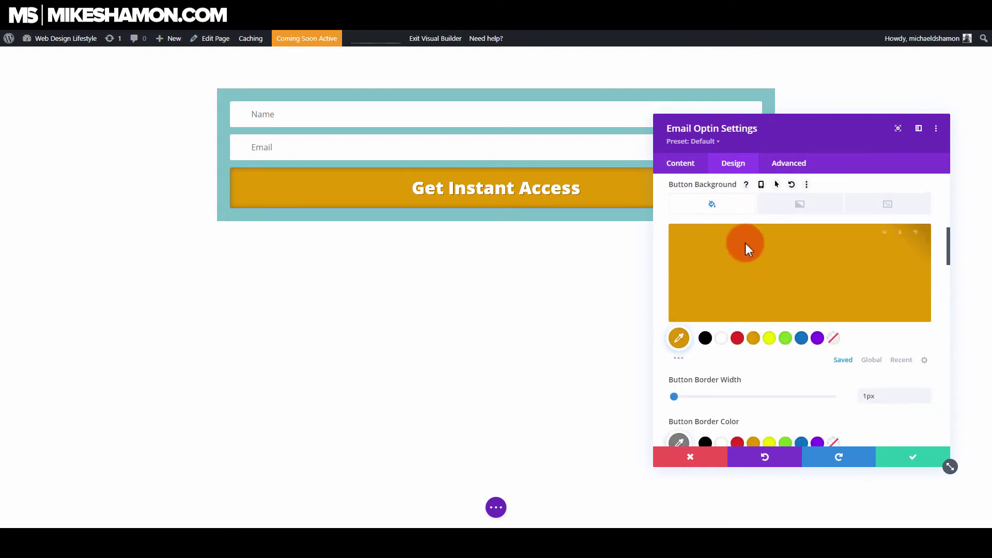
scroll(746, 248, up, 2)
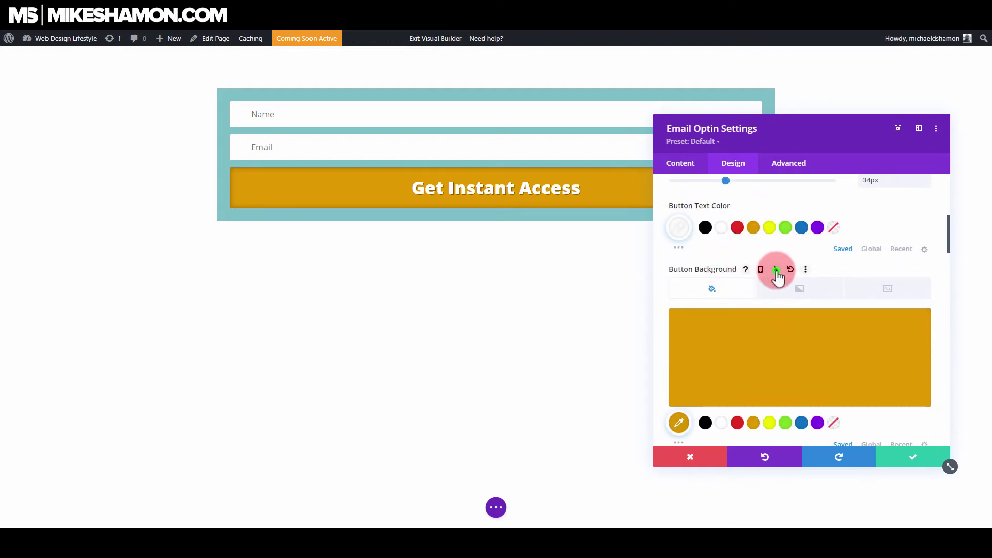
Step: Give the button background a lighter #e0ab38 hover colour and save the optin settings
click(776, 269)
click(845, 295)
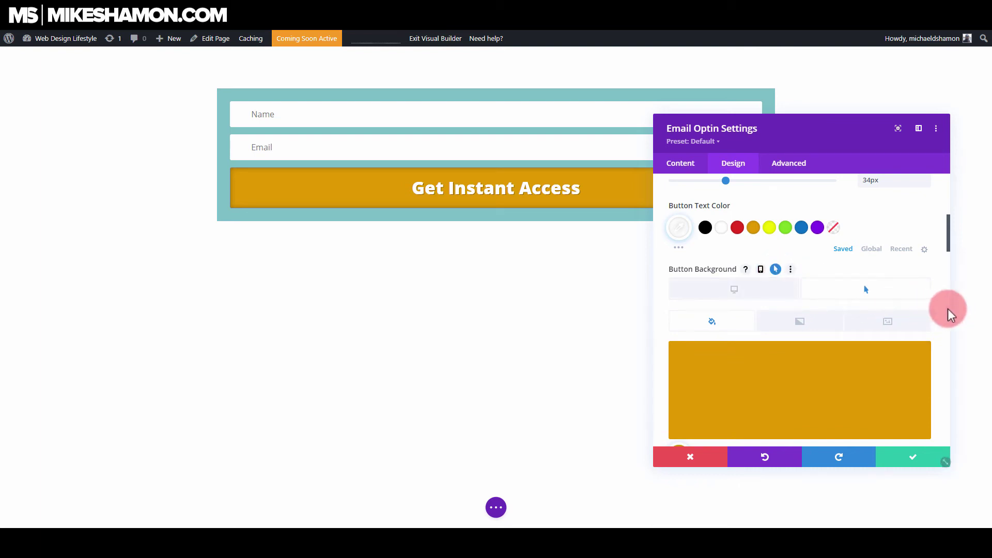
scroll(945, 313, down, 2)
click(802, 305)
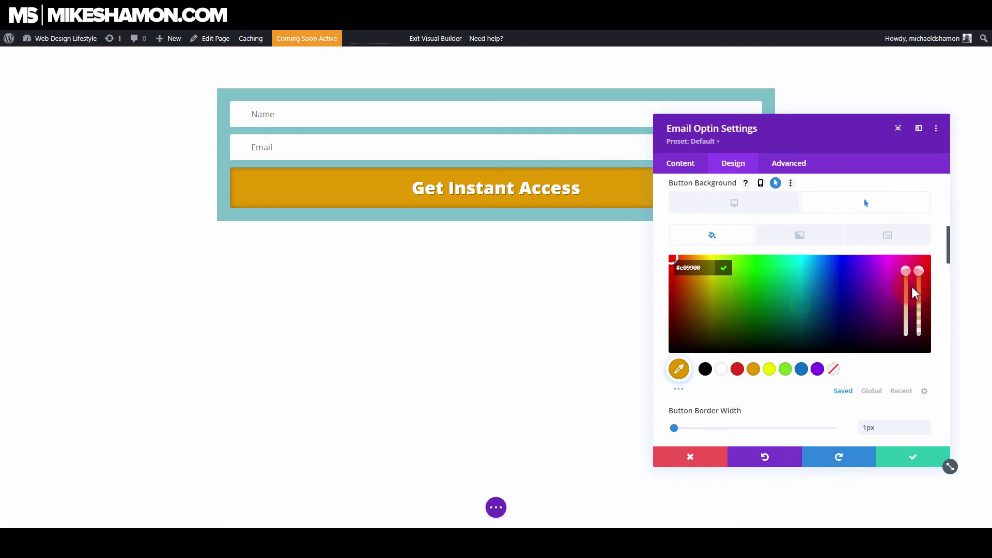
click(907, 287)
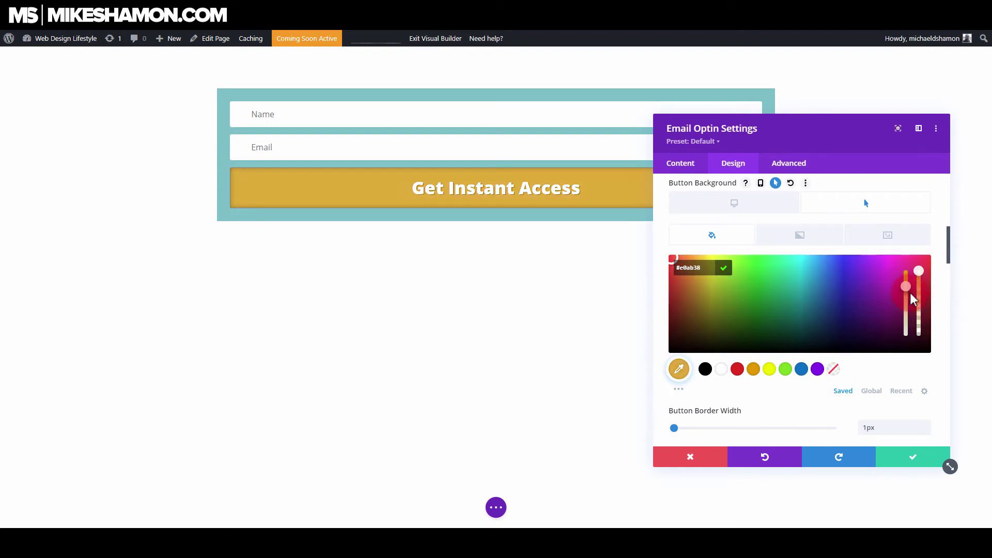
click(941, 293)
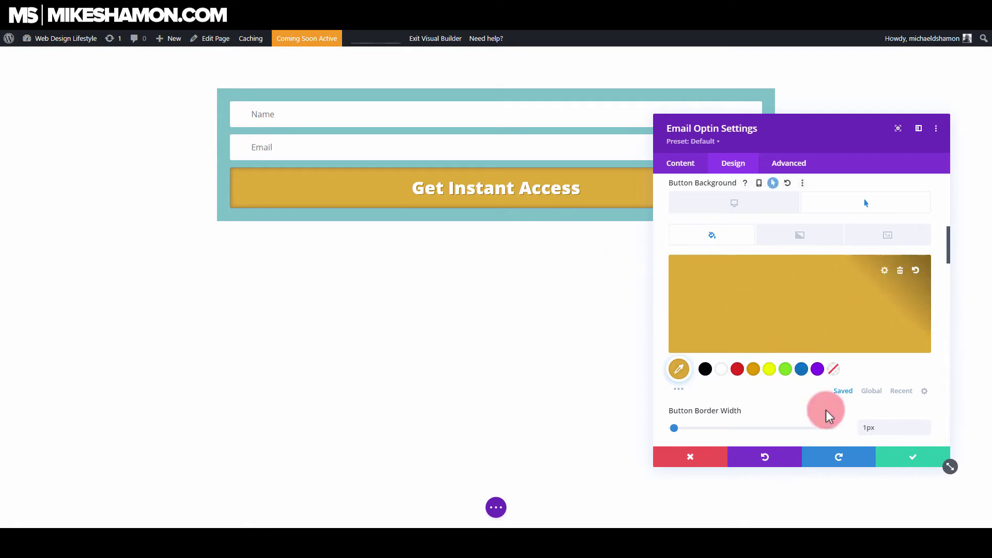
click(906, 465)
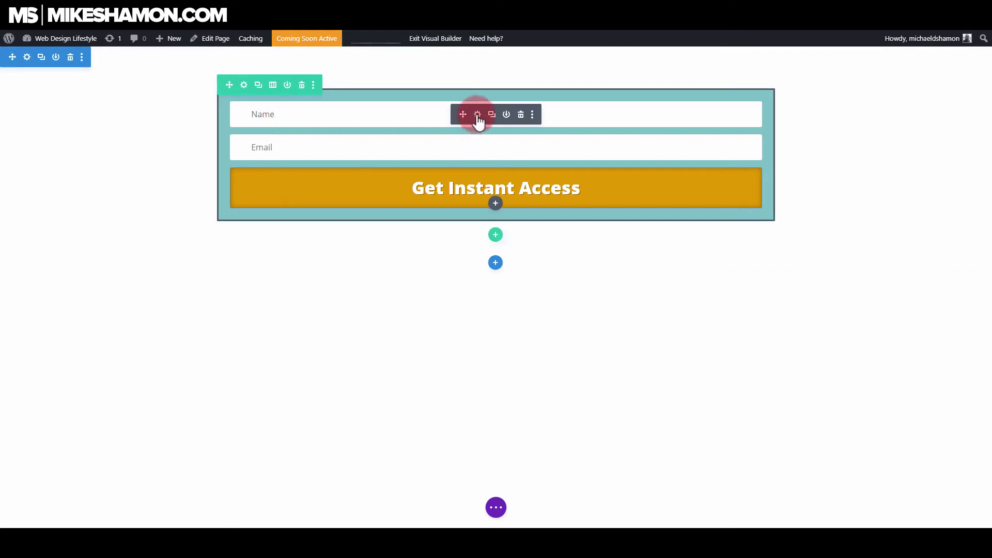
Step: Change the optin's Module Link URL from '#bridge' to '#' and save the settings
click(477, 114)
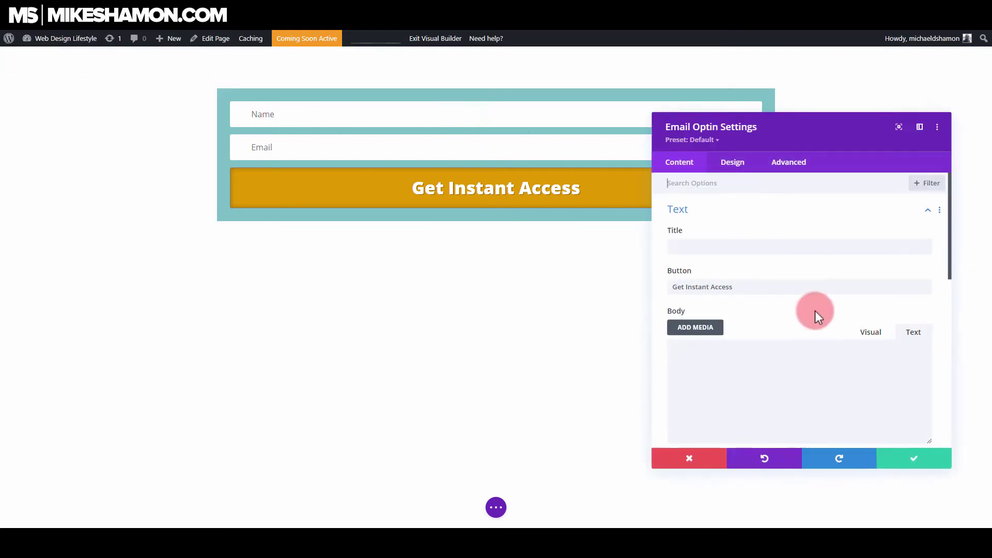
scroll(660, 292, down, 6)
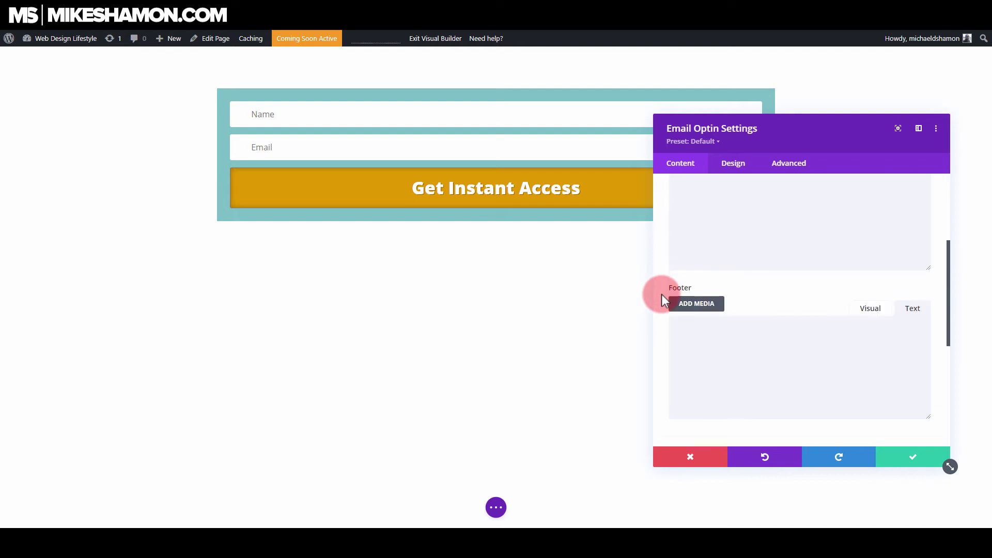
scroll(663, 305, down, 1)
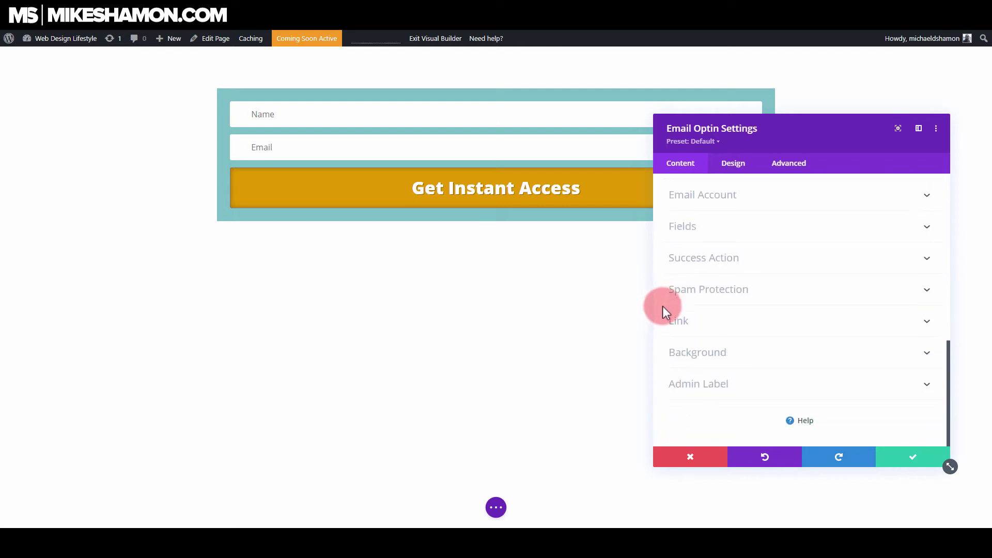
click(735, 328)
click(704, 273)
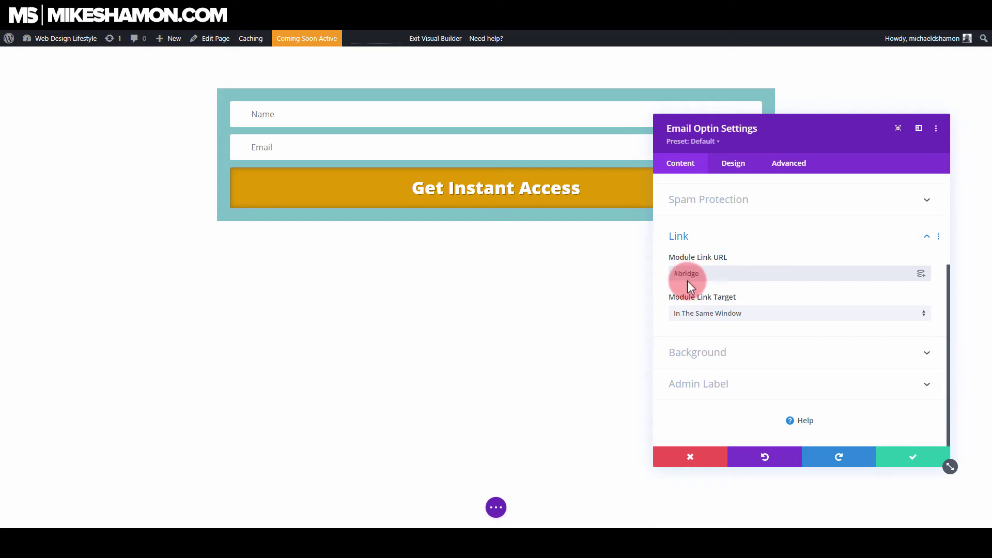
right_click(687, 281)
click(726, 267)
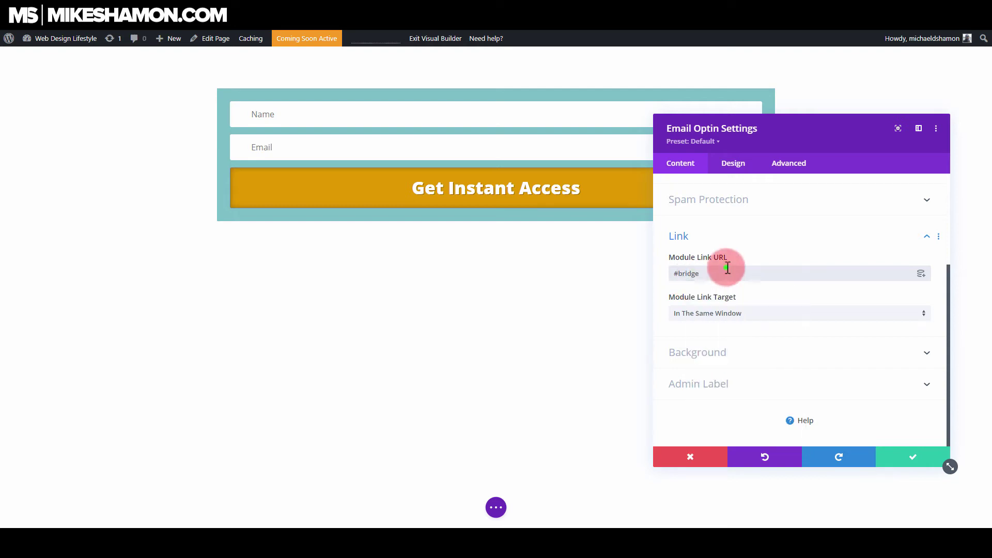
drag(711, 267, 663, 275)
key(BackSpace)
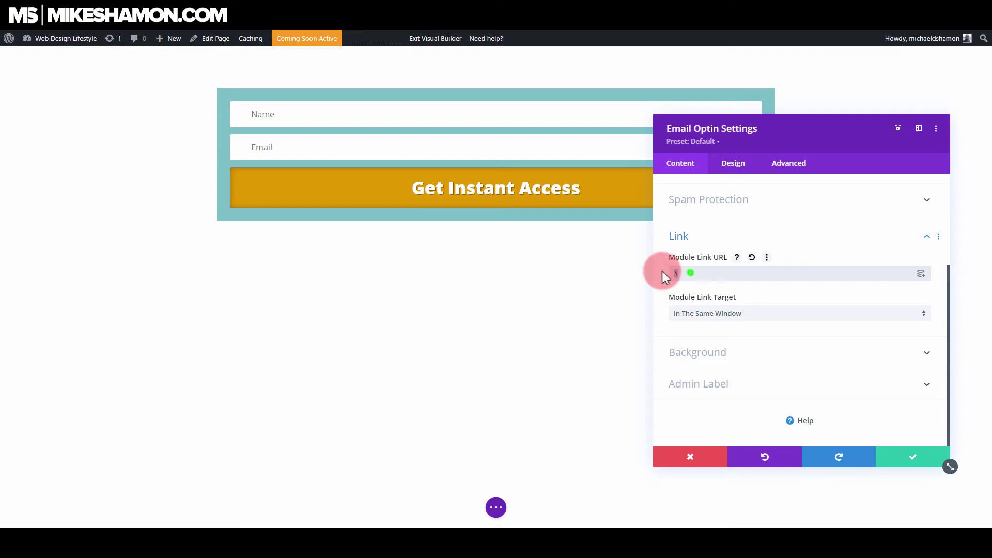
drag(677, 277, 649, 273)
click(910, 462)
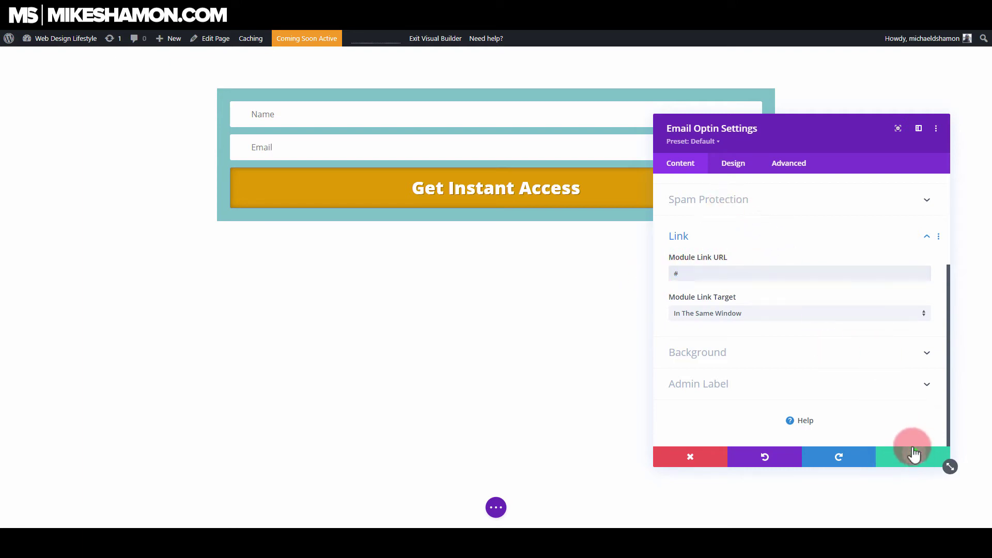
click(915, 455)
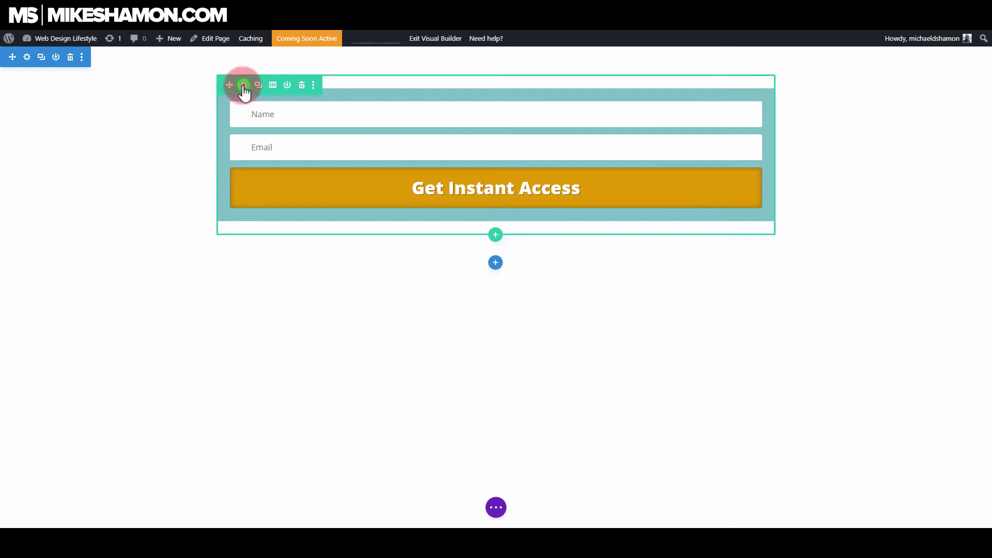
click(242, 91)
click(737, 370)
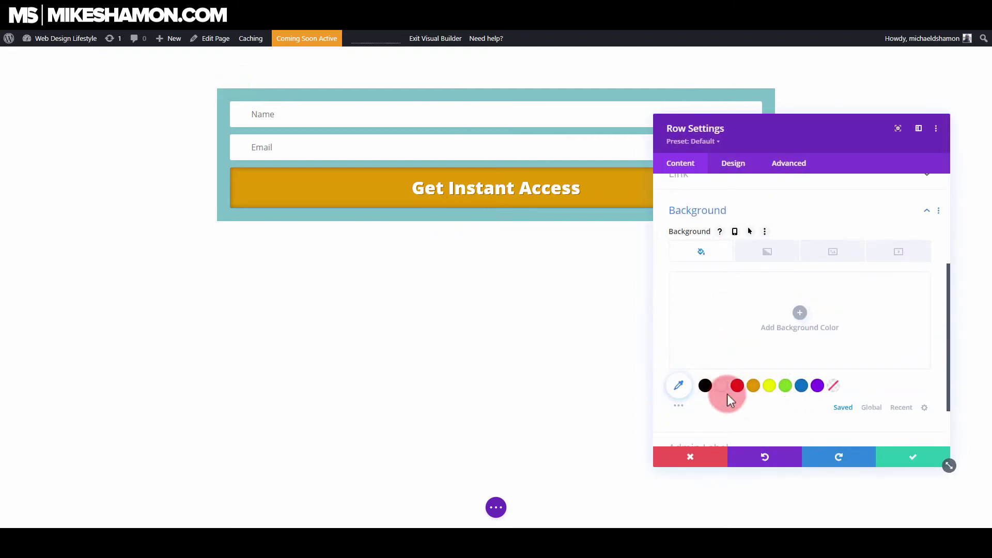
click(834, 384)
click(897, 284)
click(910, 466)
click(918, 458)
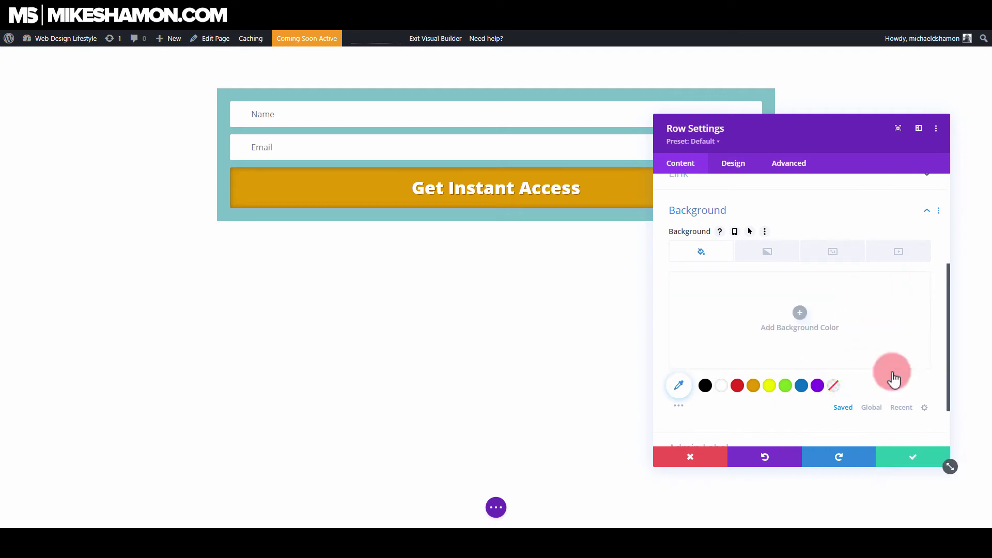
click(908, 465)
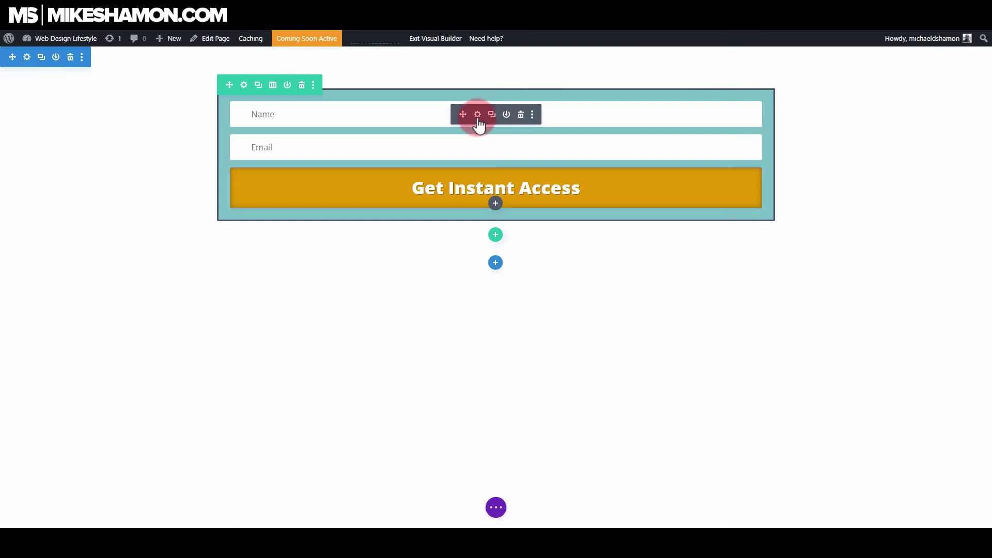
Step: Clear the Email Optin's teal background colour so the Name and Email fields sit on white
click(477, 115)
click(723, 164)
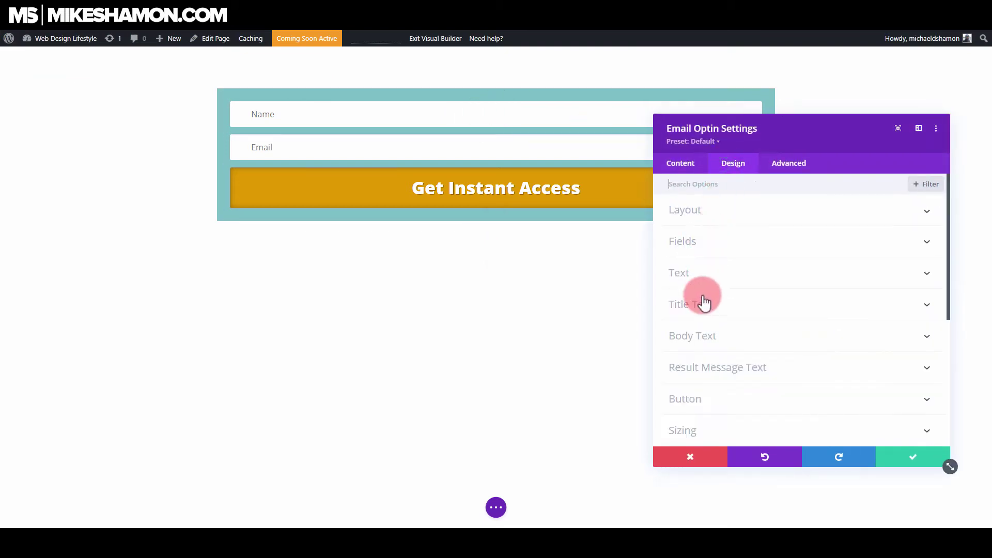
scroll(710, 344, down, 3)
click(681, 163)
scroll(709, 331, down, 10)
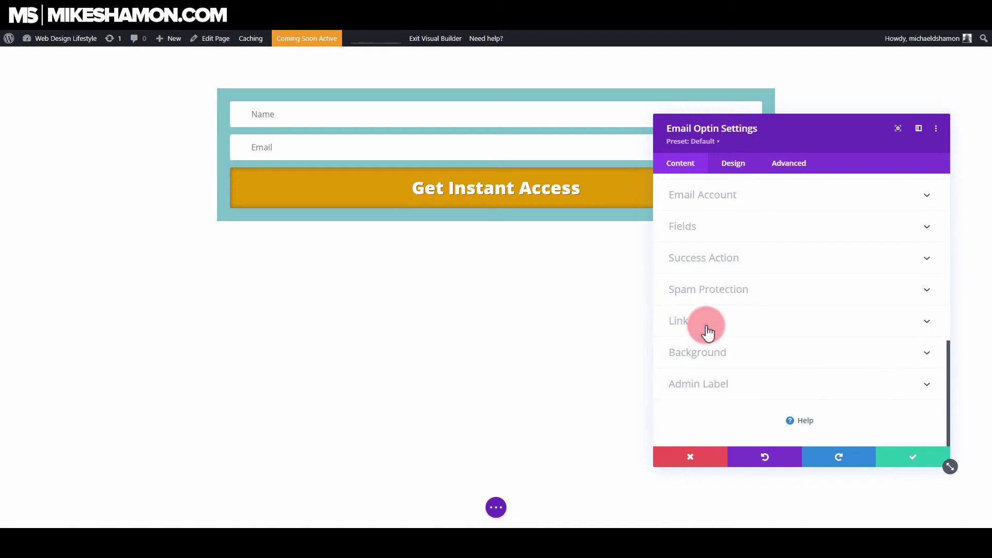
click(722, 352)
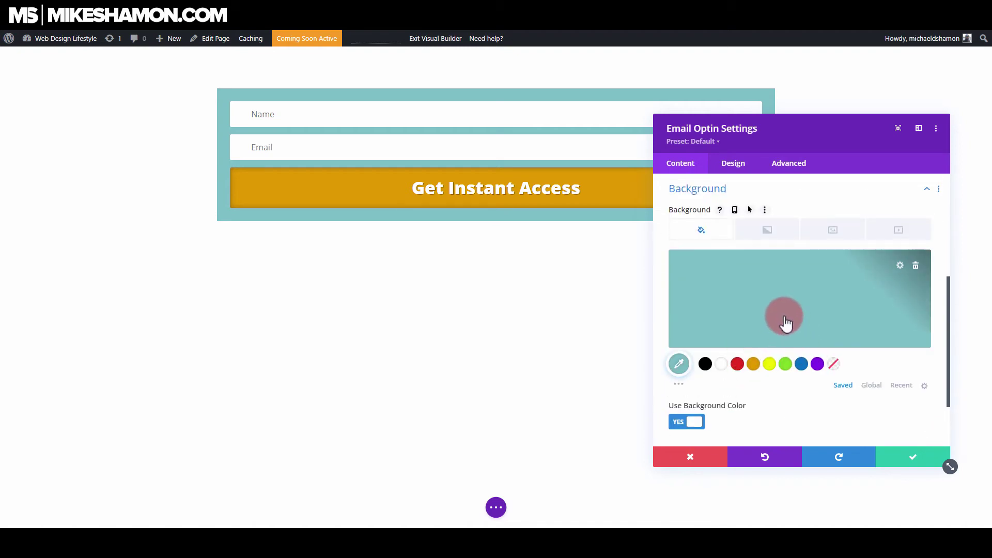
click(916, 266)
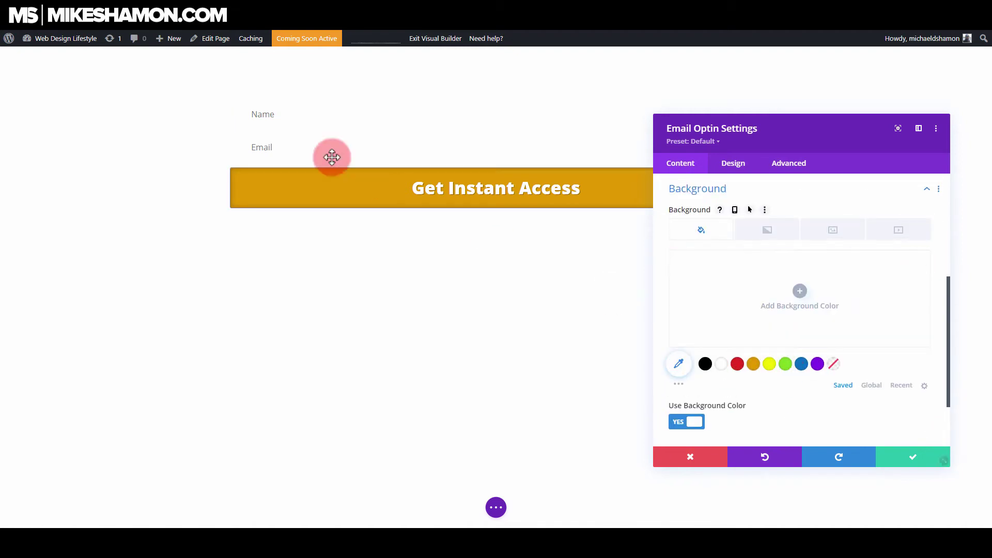
Step: Set the optin's Fields Text Size to 18px
click(230, 101)
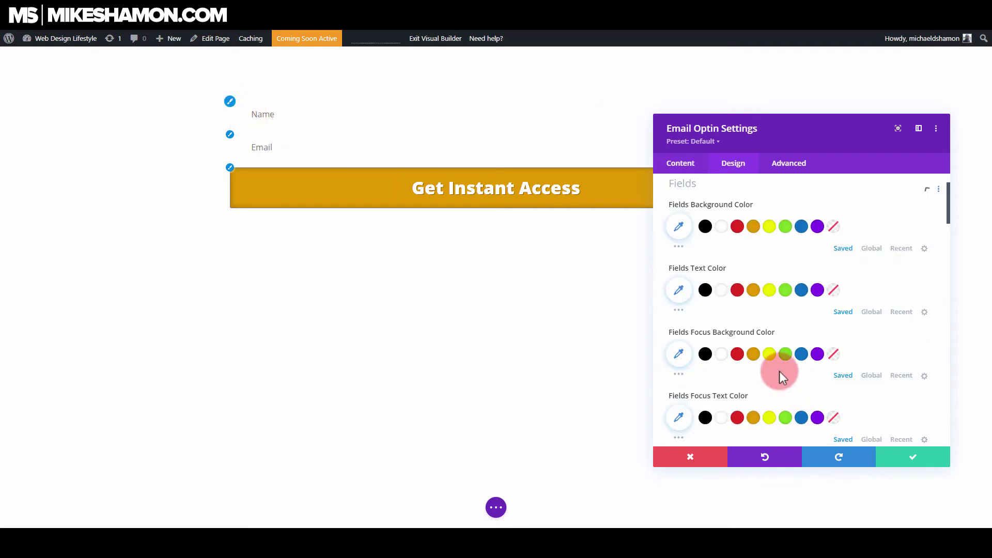
scroll(810, 314, down, 5)
scroll(824, 327, down, 3)
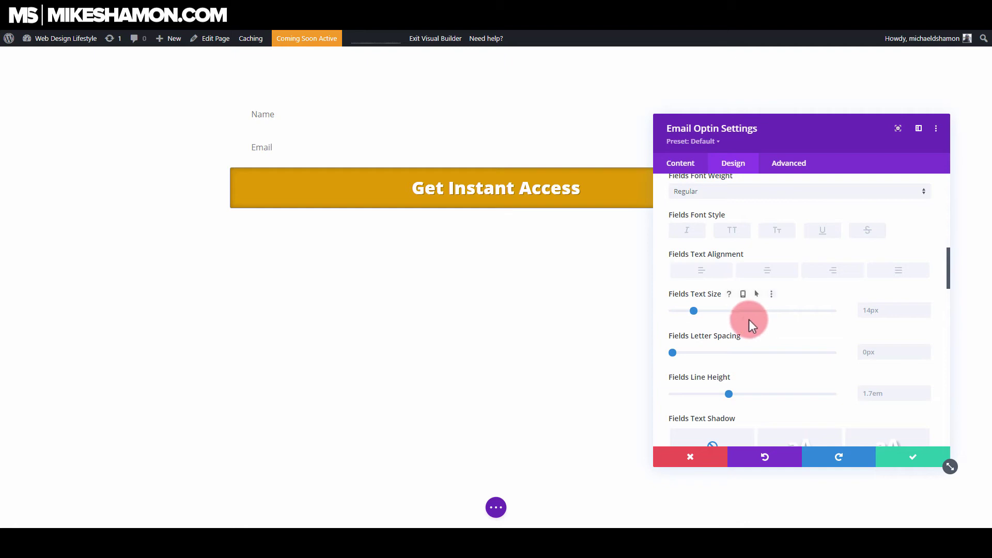
click(925, 307)
Step: Give the Name and Email fields a 1px #939393 grey border and save the module
scroll(774, 347, down, 2)
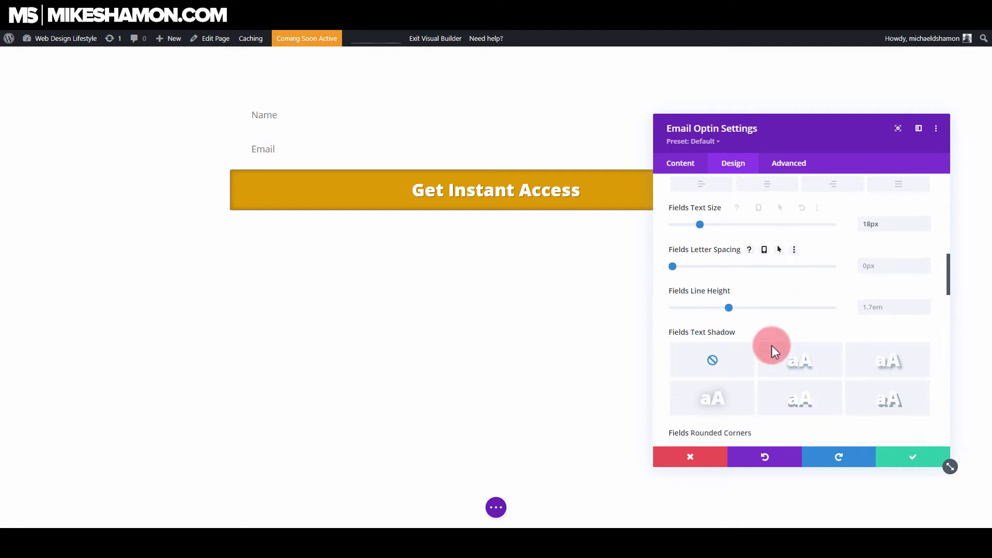
scroll(889, 353, down, 2)
scroll(899, 345, down, 5)
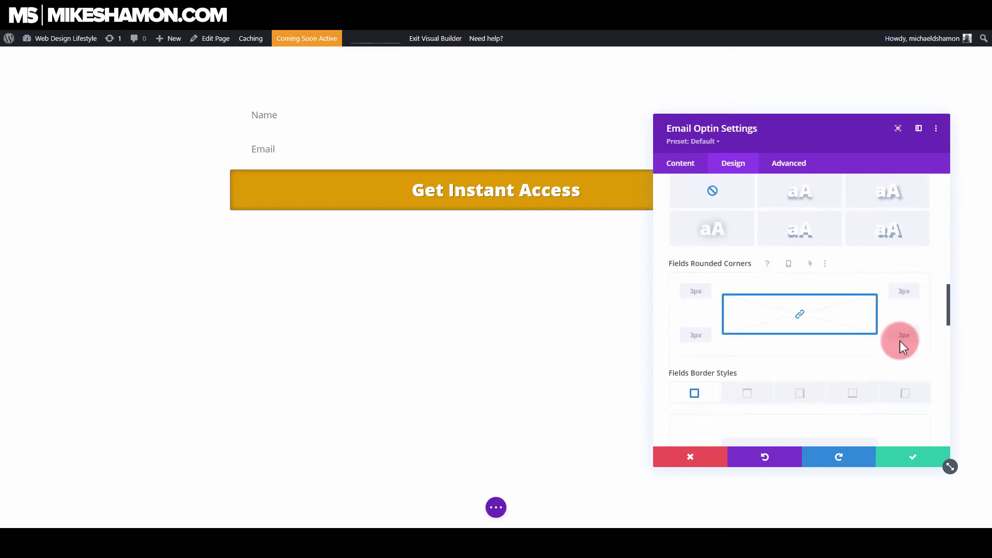
click(927, 268)
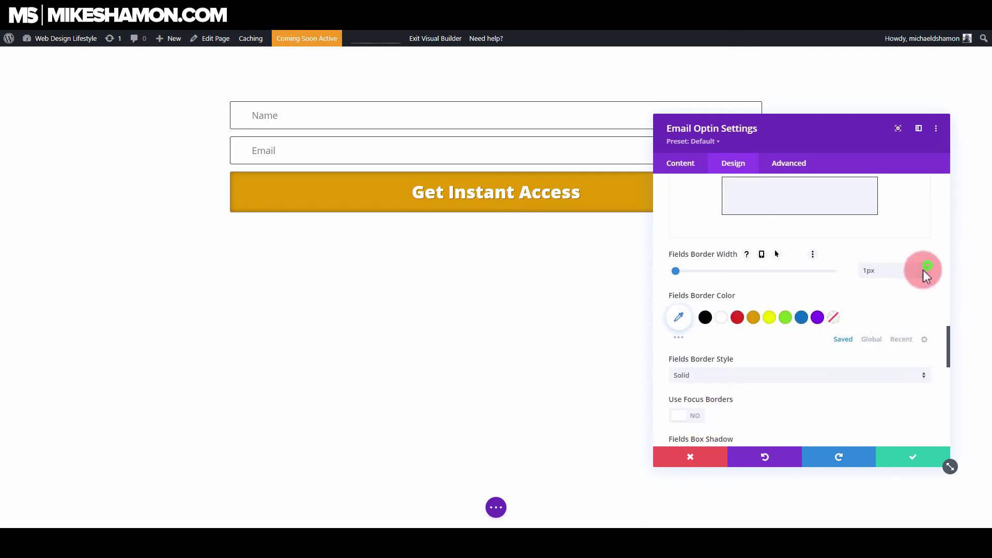
click(706, 316)
click(680, 318)
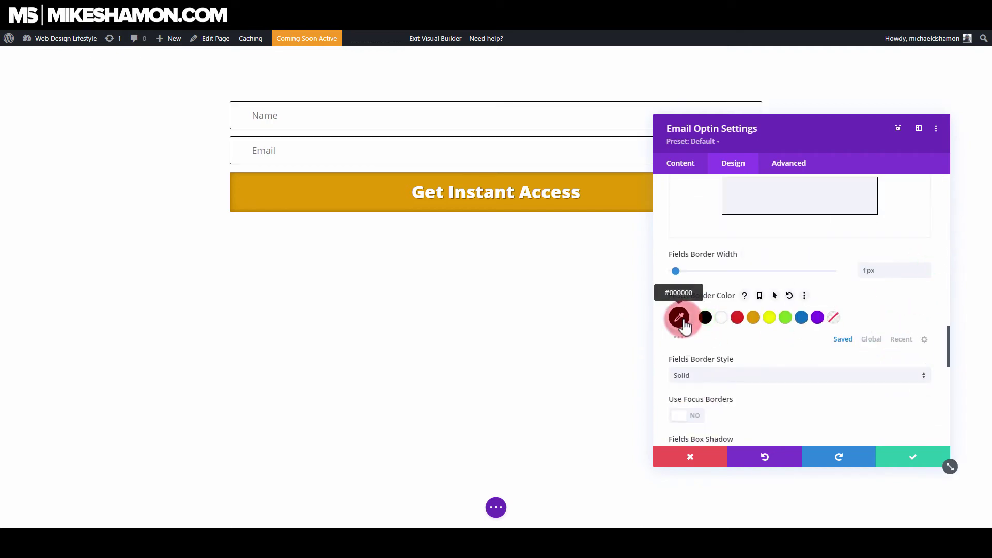
click(677, 317)
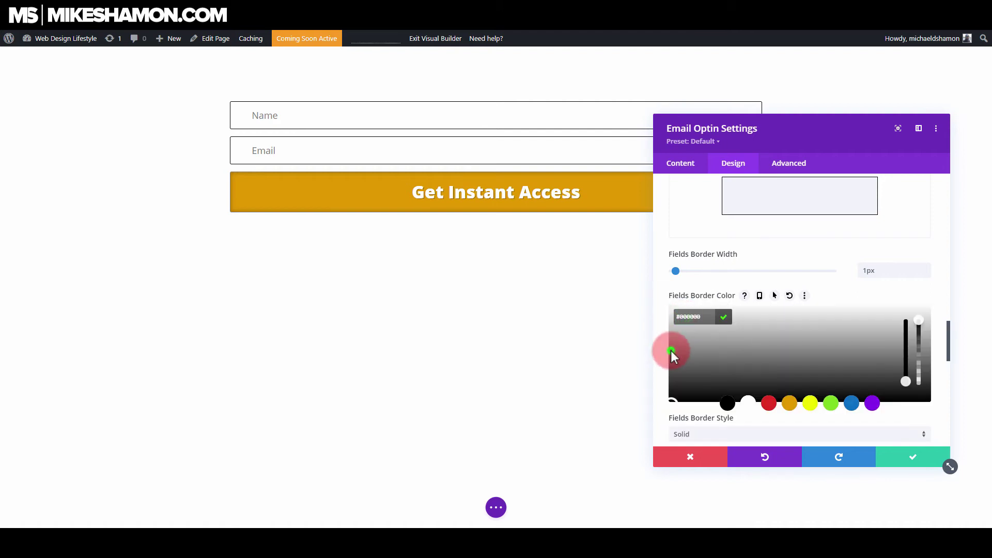
click(670, 351)
drag(669, 351, 664, 346)
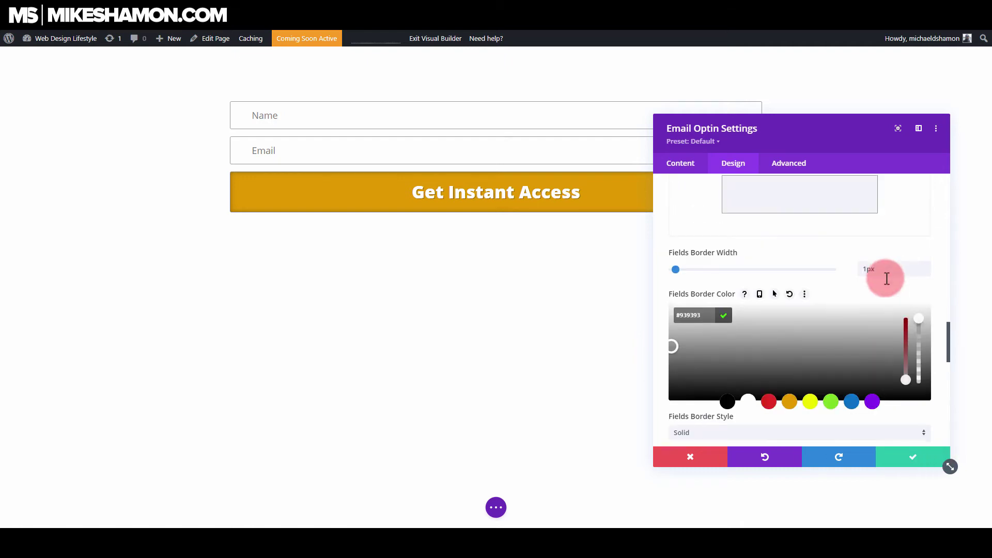
click(913, 457)
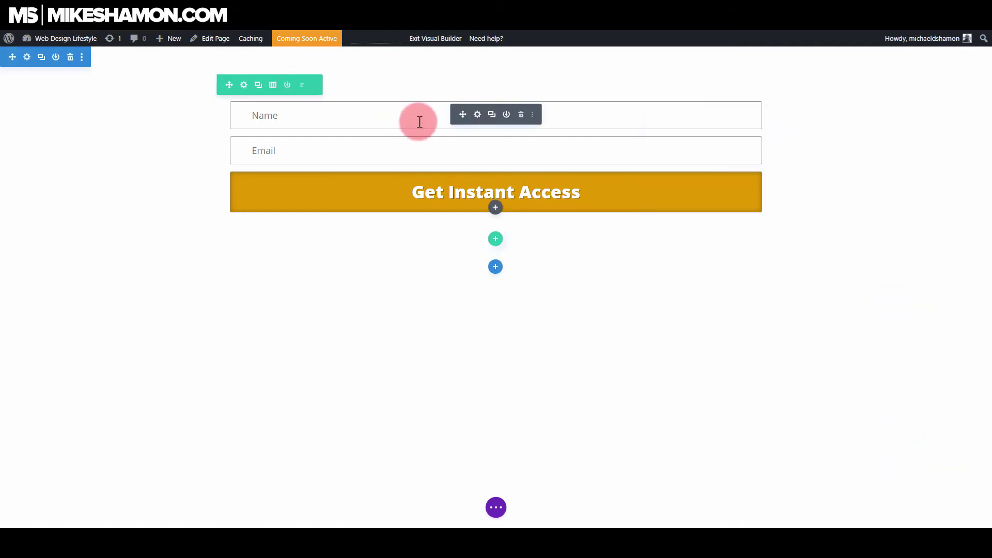
Step: Set the Email Optin's linked top and bottom margins to 0px
click(477, 115)
click(738, 165)
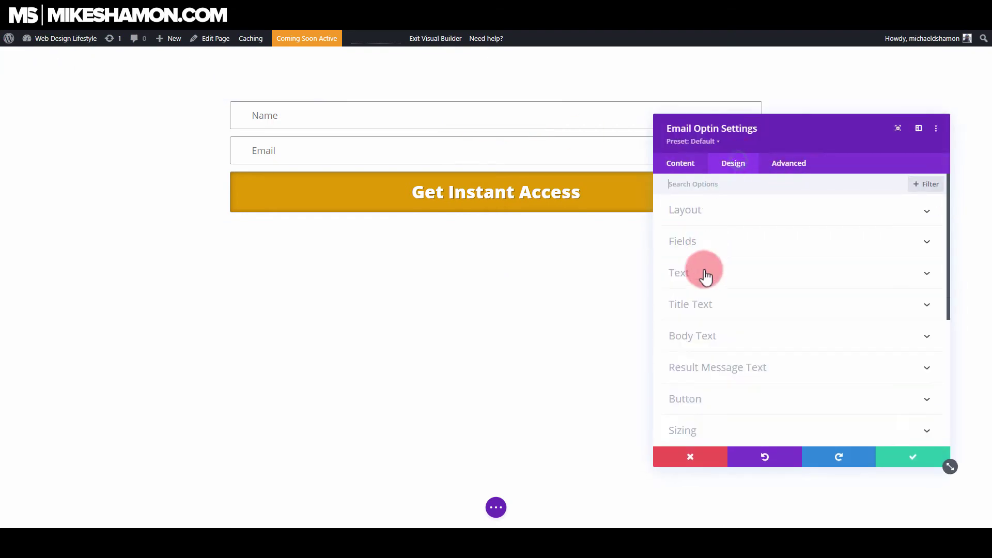
scroll(724, 414, down, 2)
click(713, 374)
text(0px)
click(732, 225)
Step: Set all padding and the left and right margins to 0px, then save the optin
click(705, 284)
text(0px)
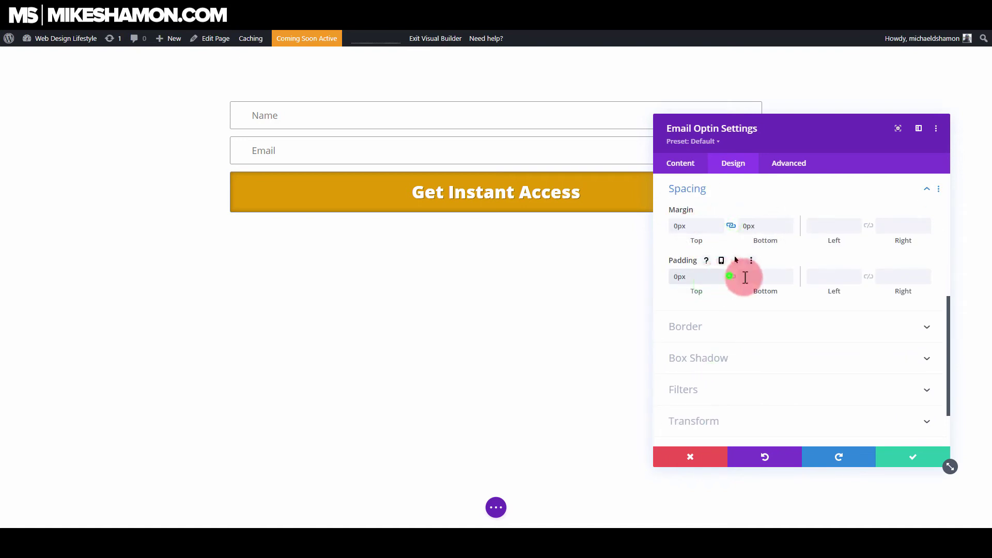
click(731, 277)
click(842, 279)
click(870, 278)
click(842, 227)
text(0)
click(869, 225)
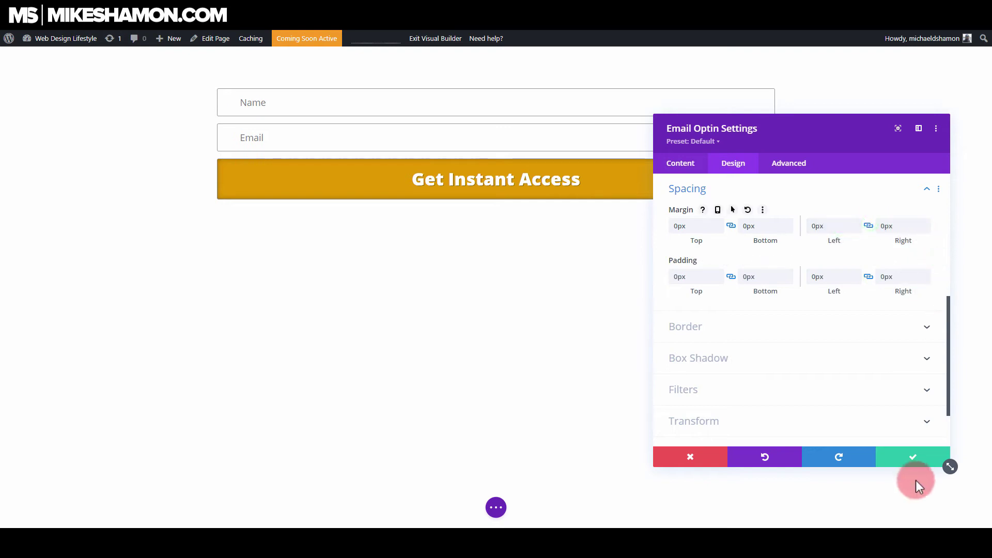
click(926, 458)
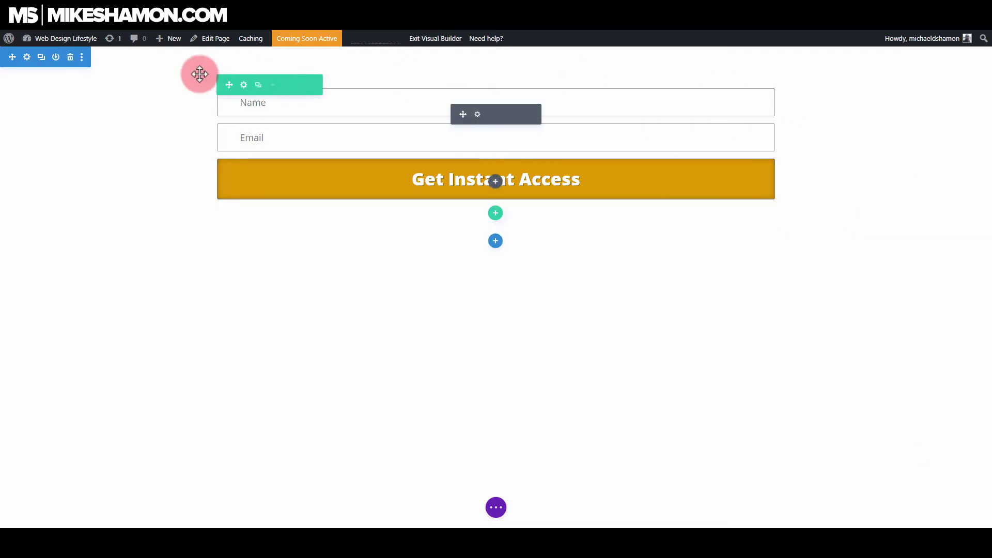
Step: Add a light grey #d8d8d8 background colour to the optin's row
mouse_move(248, 88)
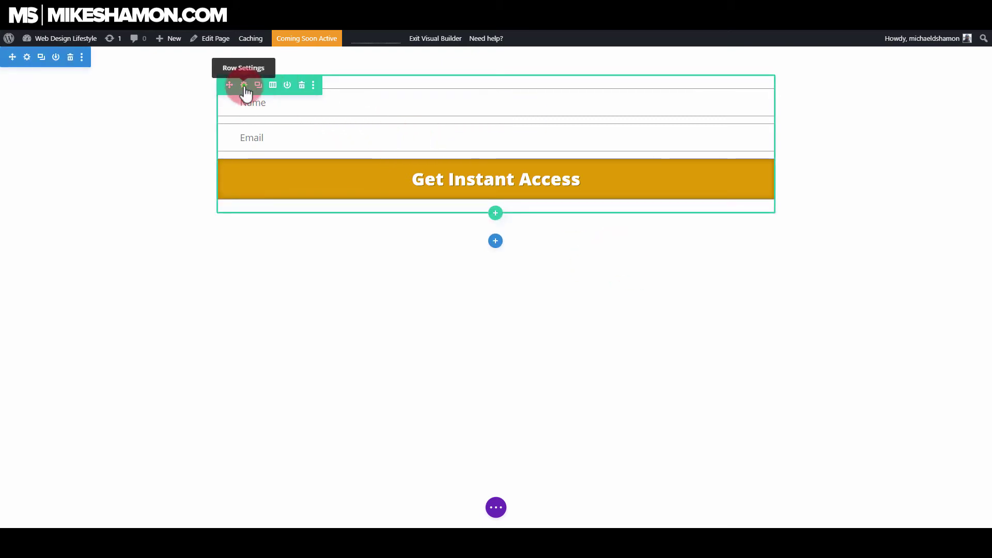
click(245, 86)
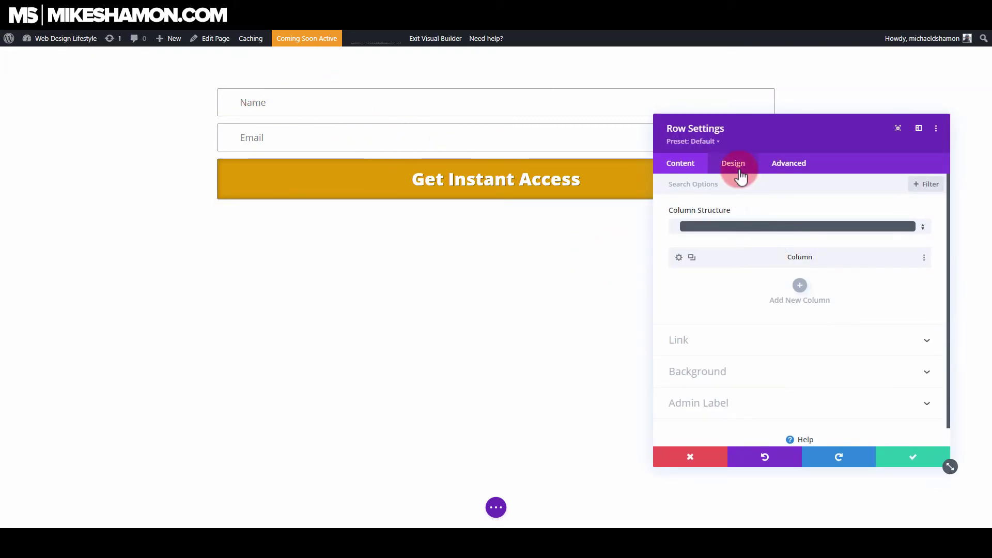
click(733, 376)
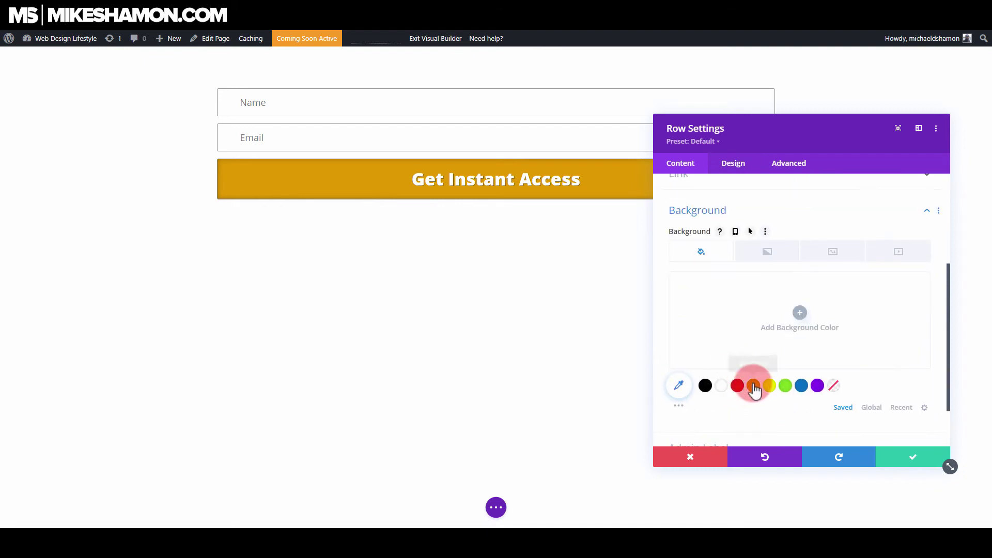
click(708, 323)
click(670, 285)
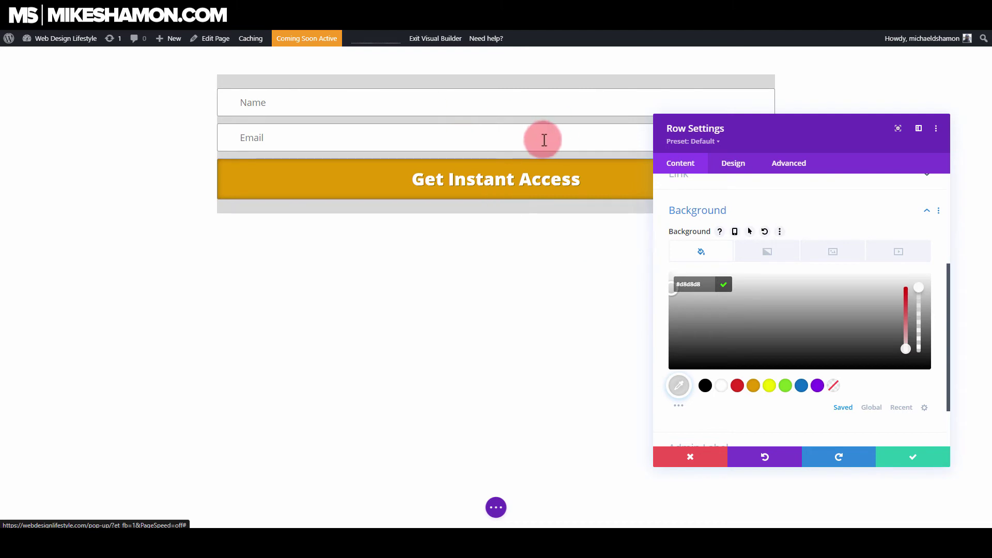
drag(739, 130, 772, 130)
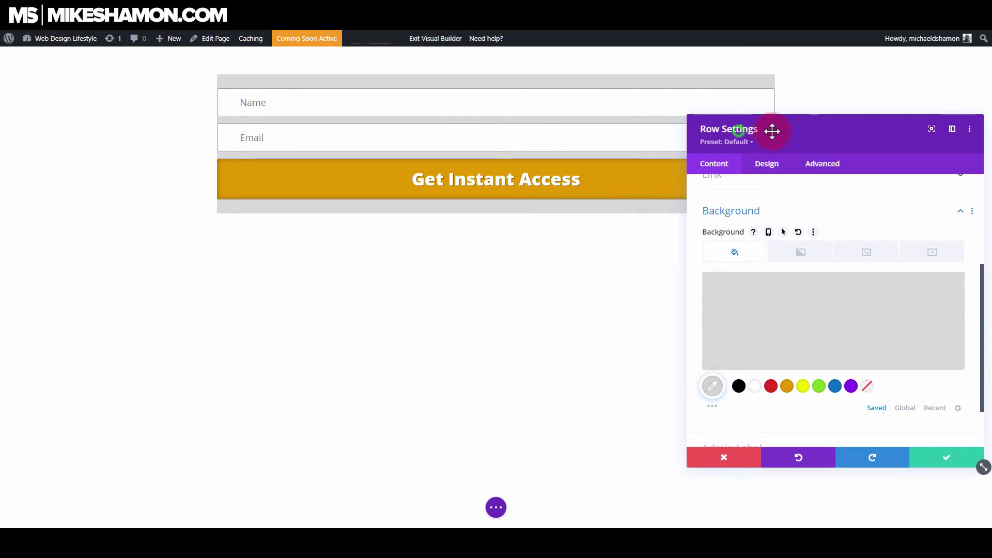
click(783, 169)
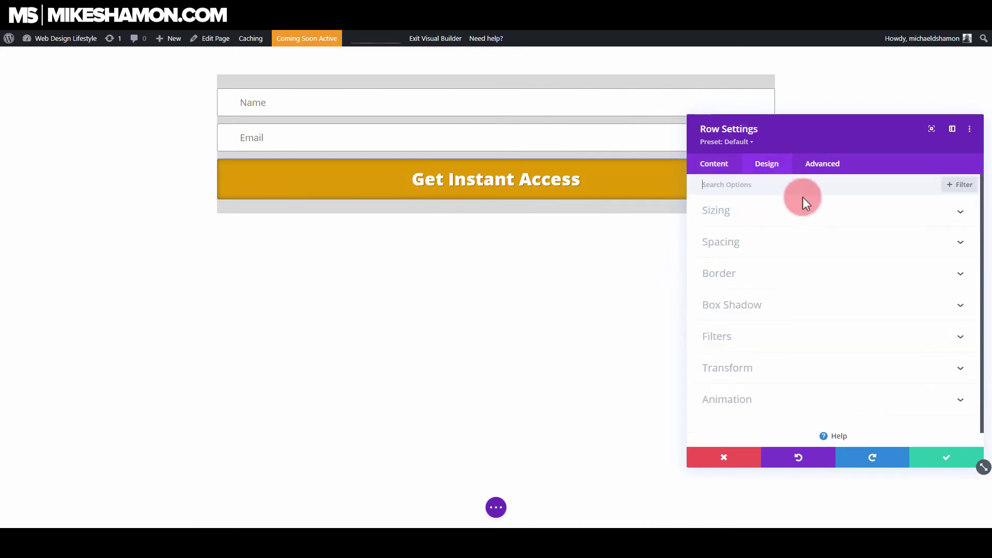
Step: Give the row 32px padding on every side and 0px top and bottom margin, then save
click(752, 242)
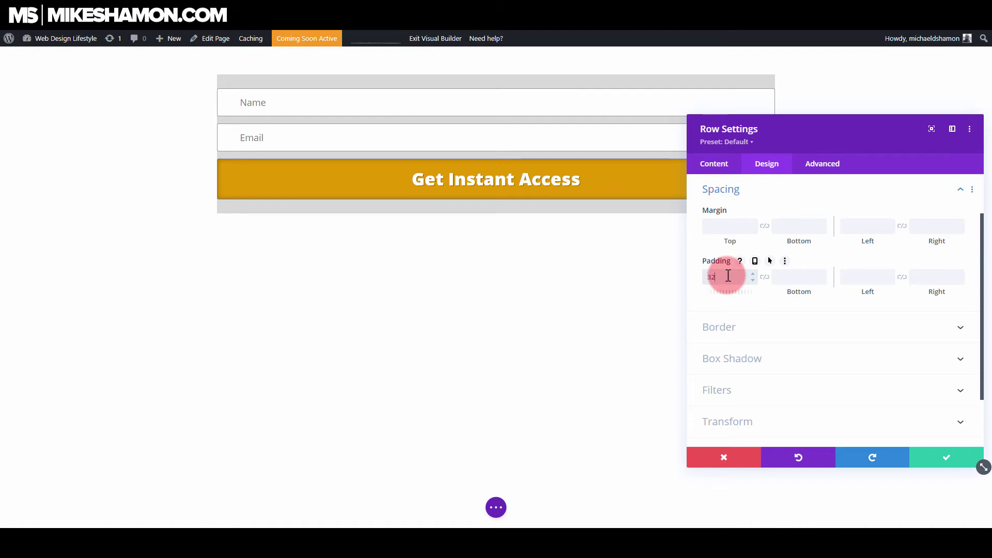
click(765, 277)
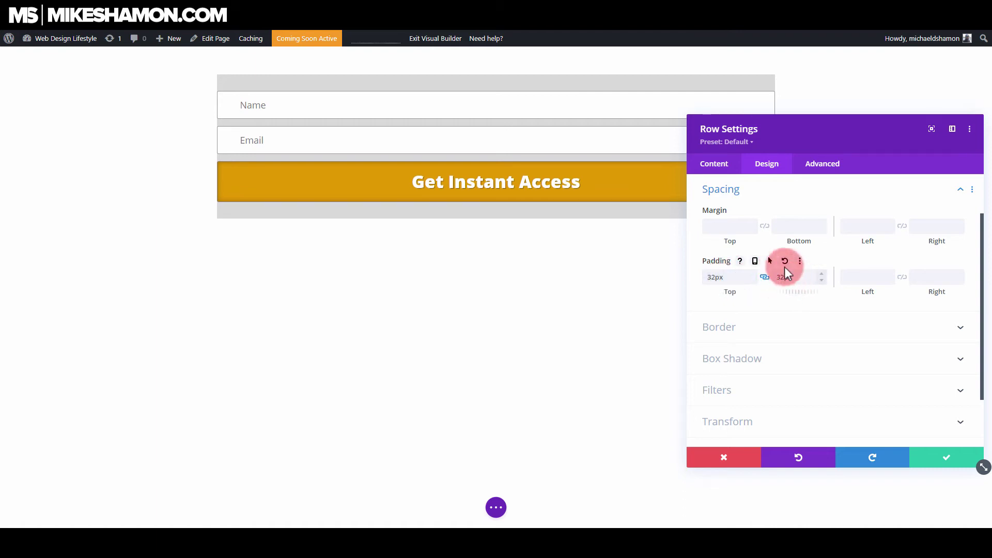
click(737, 231)
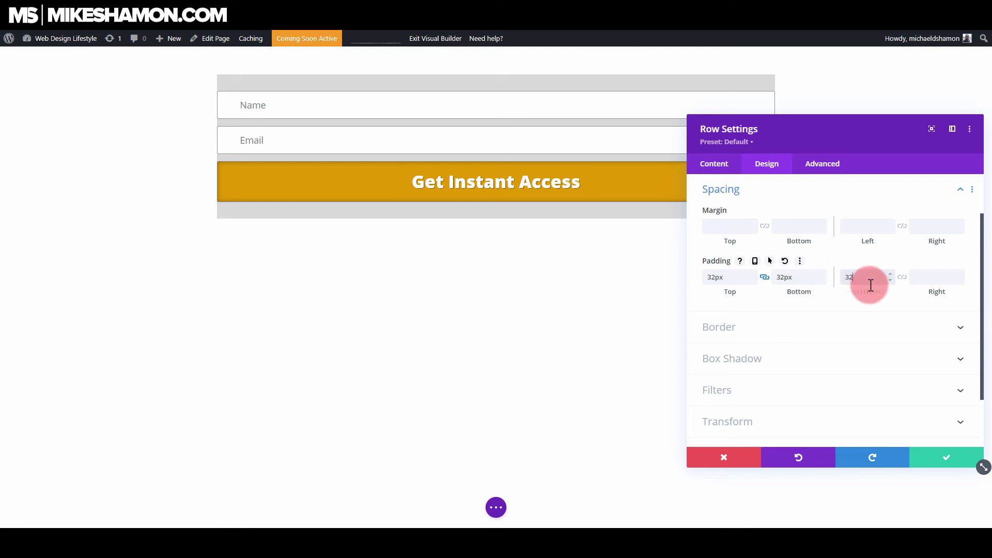
click(903, 277)
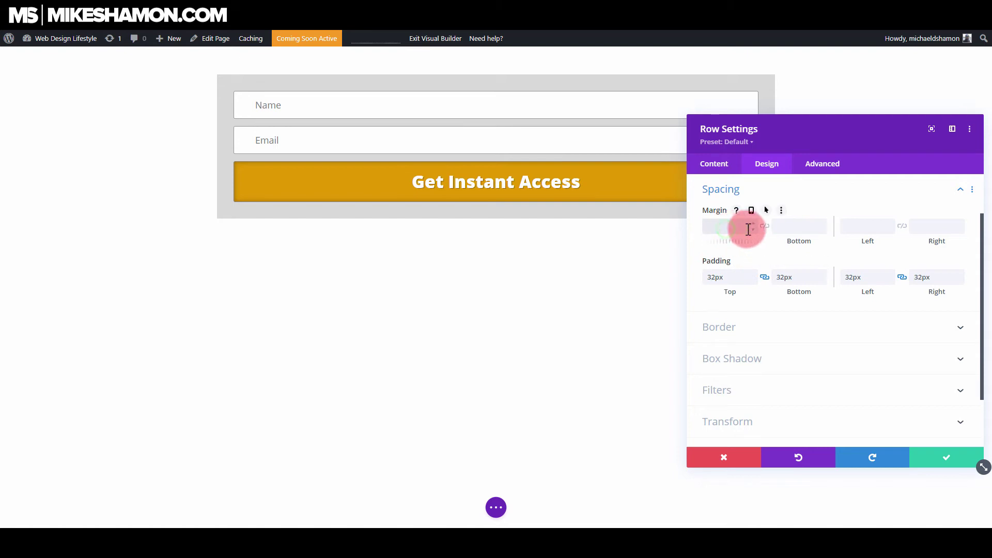
text(0)
click(858, 226)
text(0)
click(926, 226)
click(711, 227)
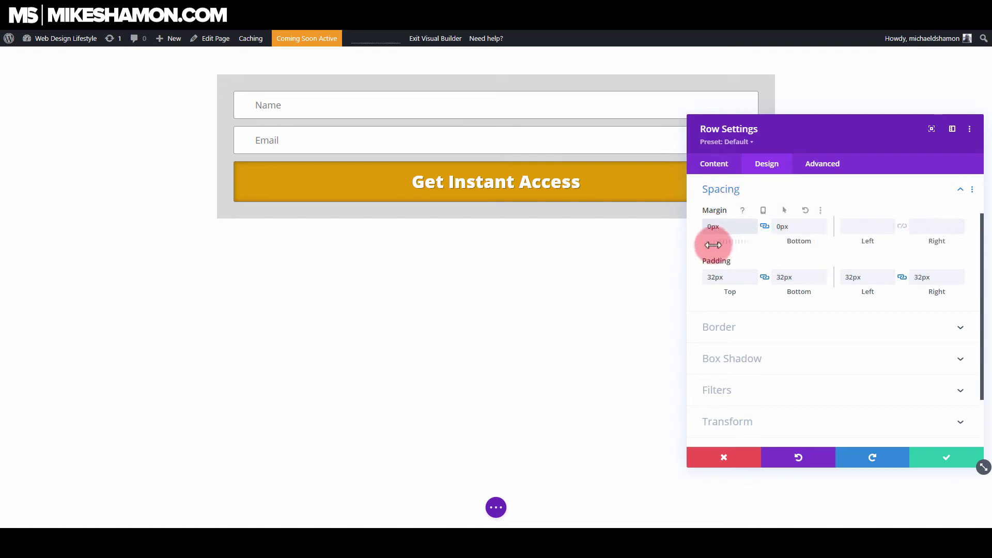
click(942, 461)
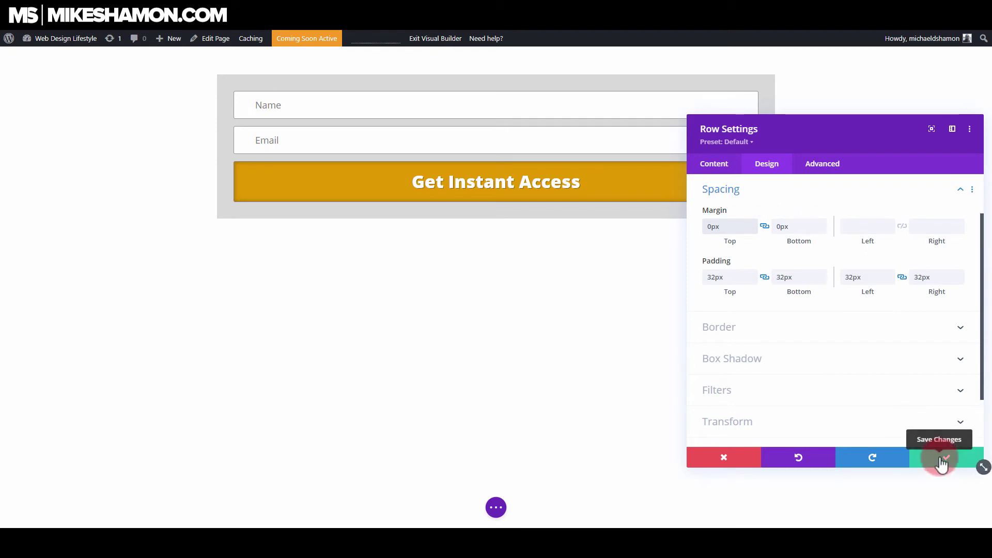
Step: Give the optin row a 1px mid-grey border
click(758, 326)
scroll(798, 327, down, 4)
click(961, 305)
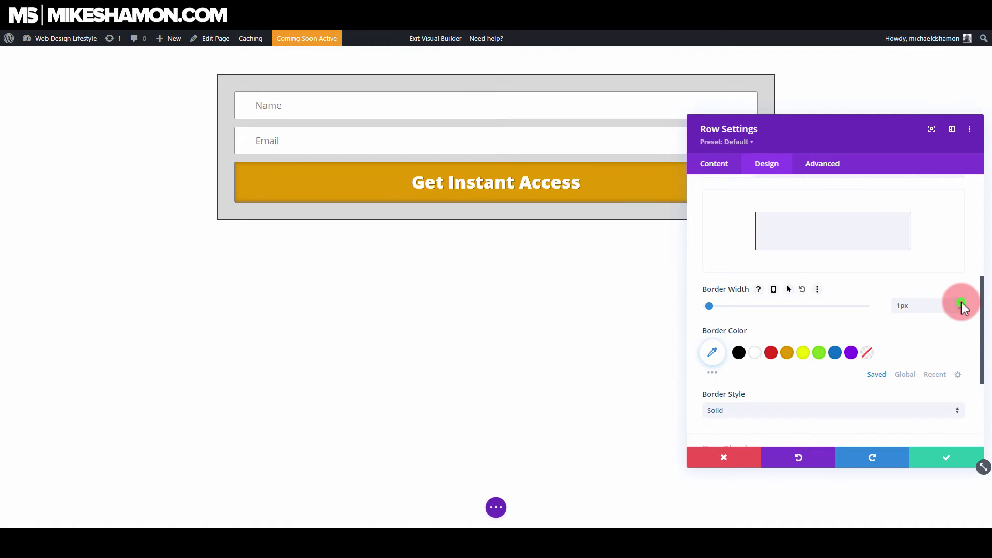
scroll(811, 355, down, 2)
click(739, 267)
click(712, 287)
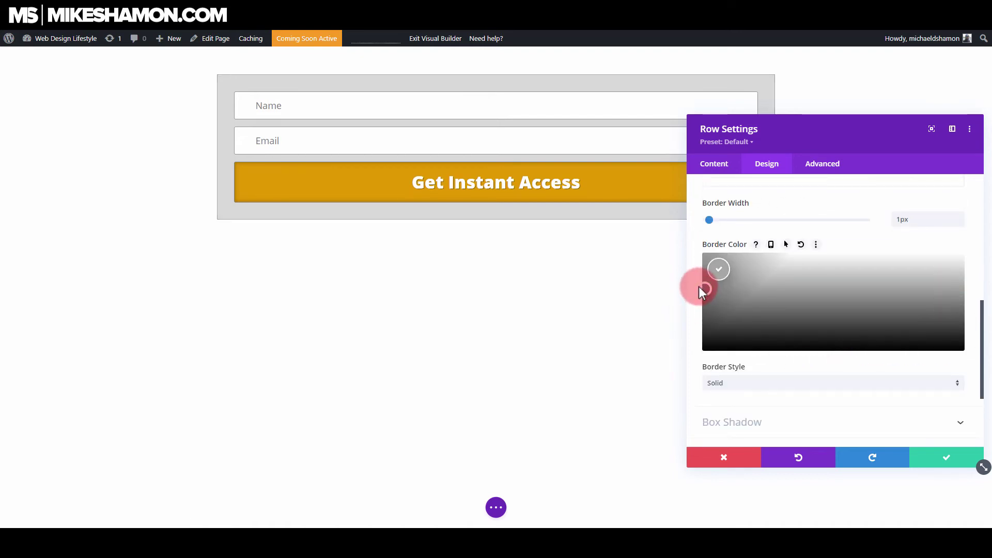
click(700, 287)
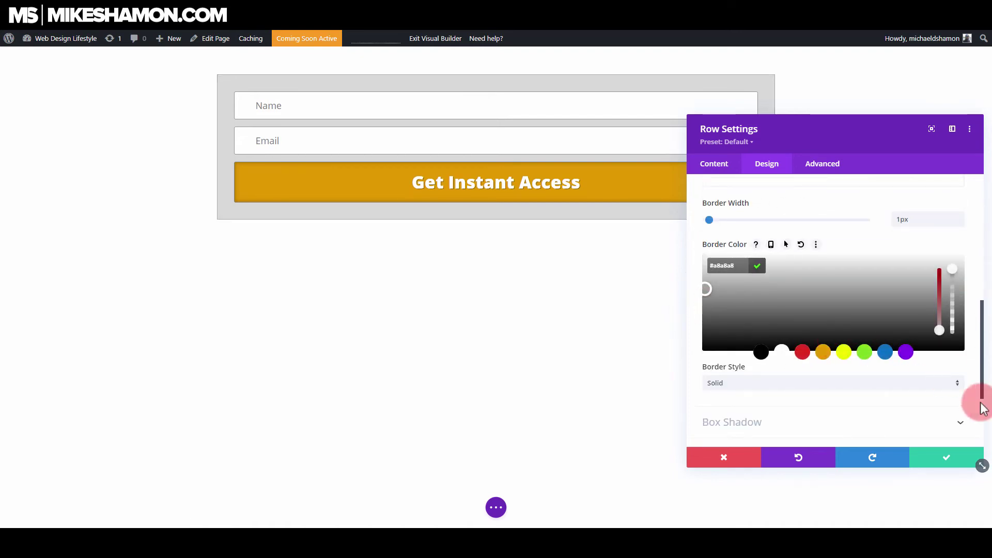
click(965, 249)
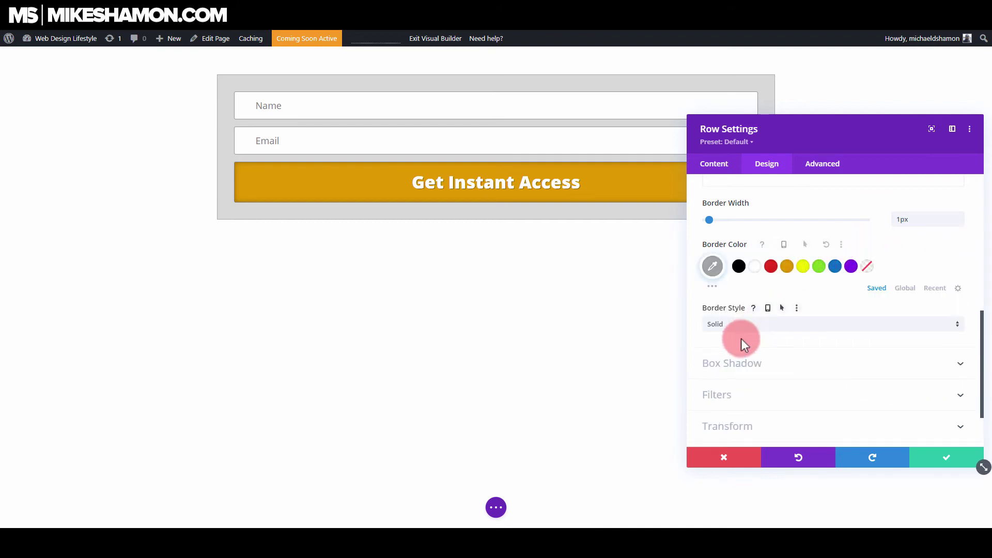
Step: Apply the second box shadow preset with a 3px blur and save the row settings
click(760, 371)
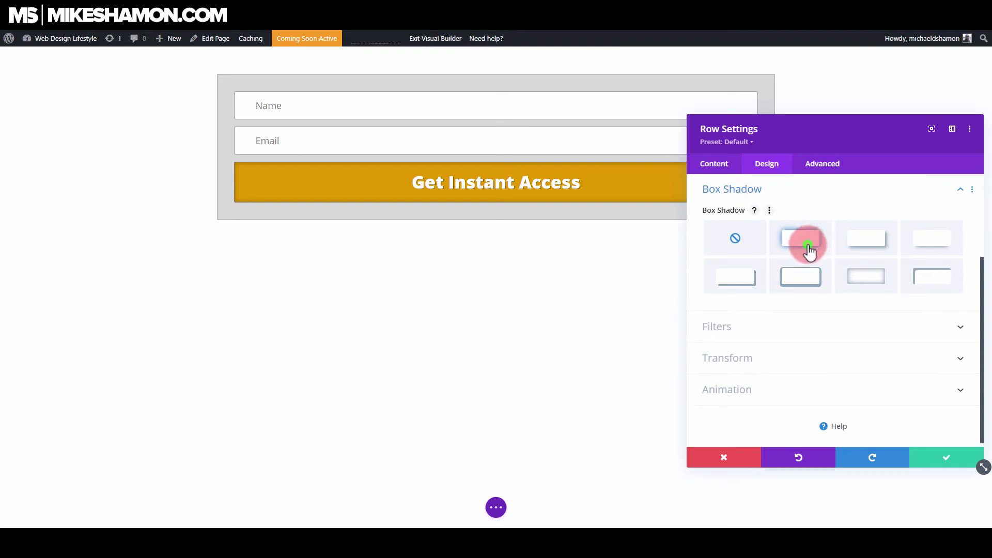
click(809, 251)
drag(730, 411, 724, 410)
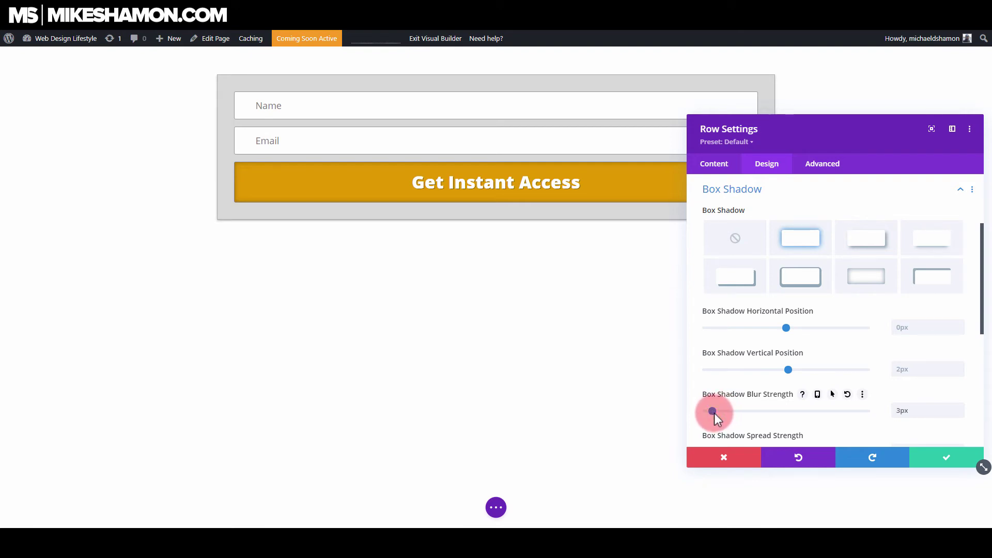
scroll(805, 352, up, 2)
click(763, 308)
click(925, 457)
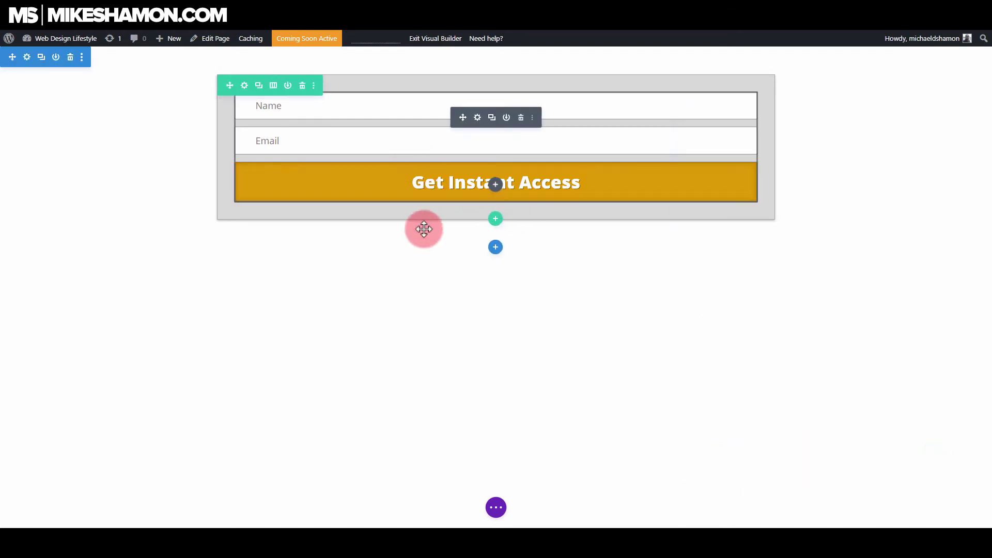
click(478, 119)
Step: Set the optin layout to 'Body On Top, Form On Bottom'
click(769, 247)
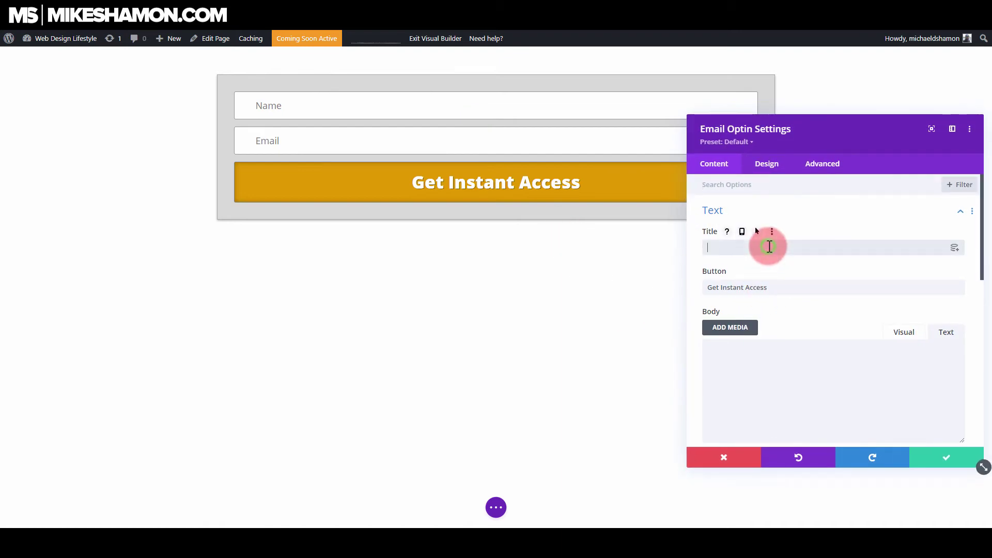
text(En)
key(BackSpace)
click(778, 165)
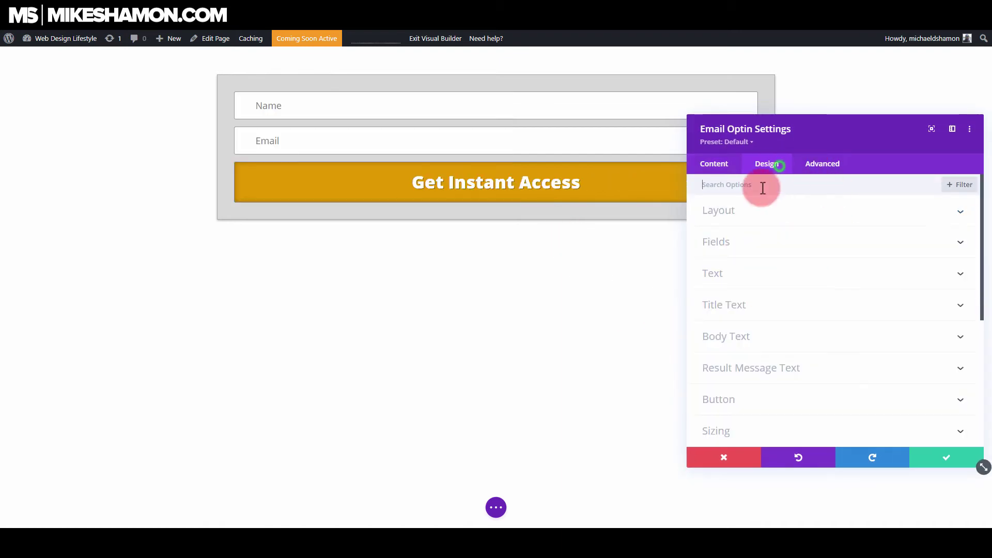
click(735, 211)
click(765, 251)
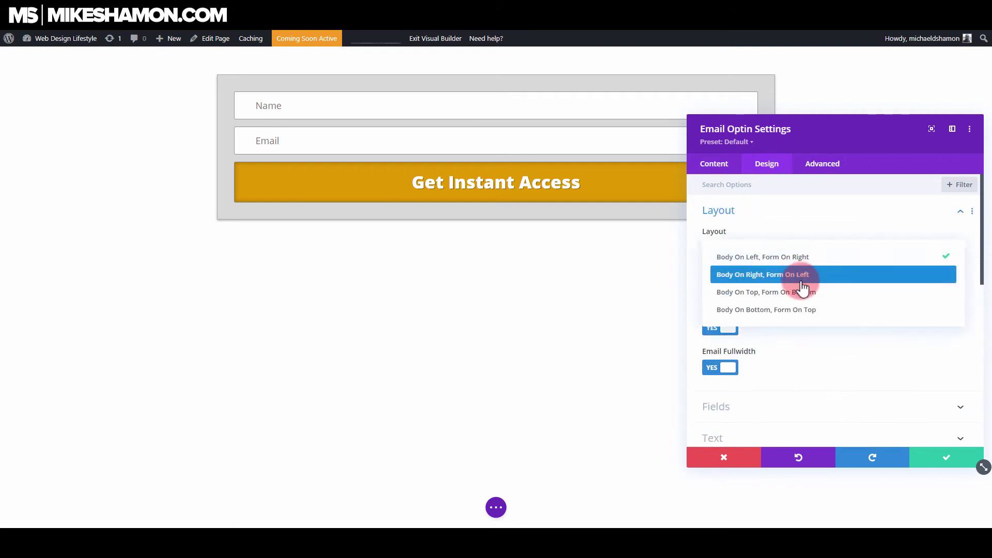
click(802, 292)
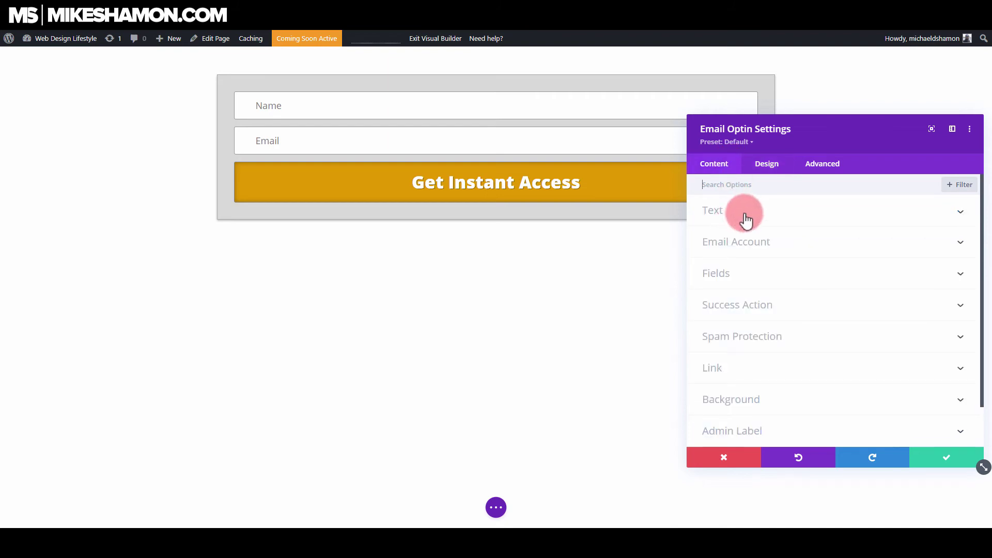
Step: Enter the title 'Almost There....' and body 'Enter Your Name and Email in the Box Below'
click(746, 211)
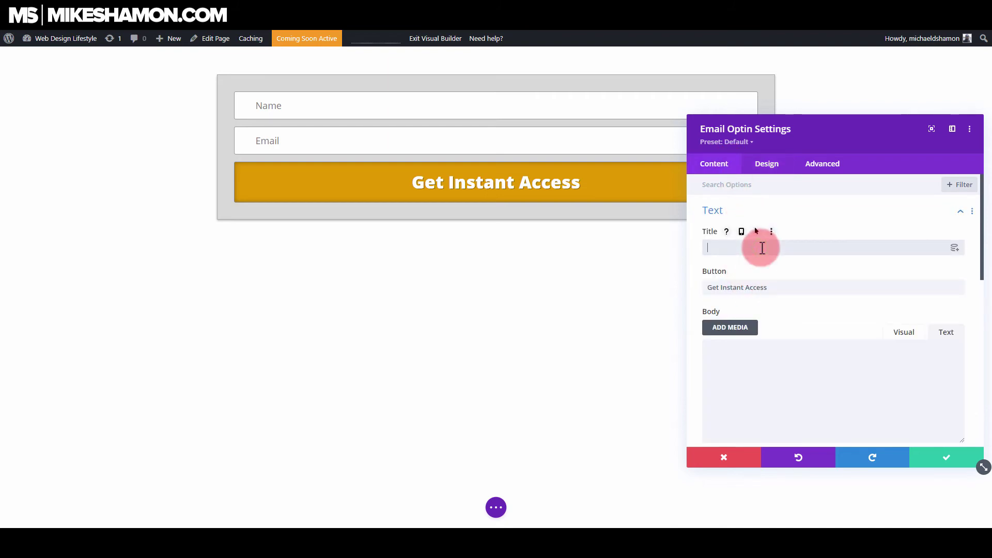
text(Almost There)
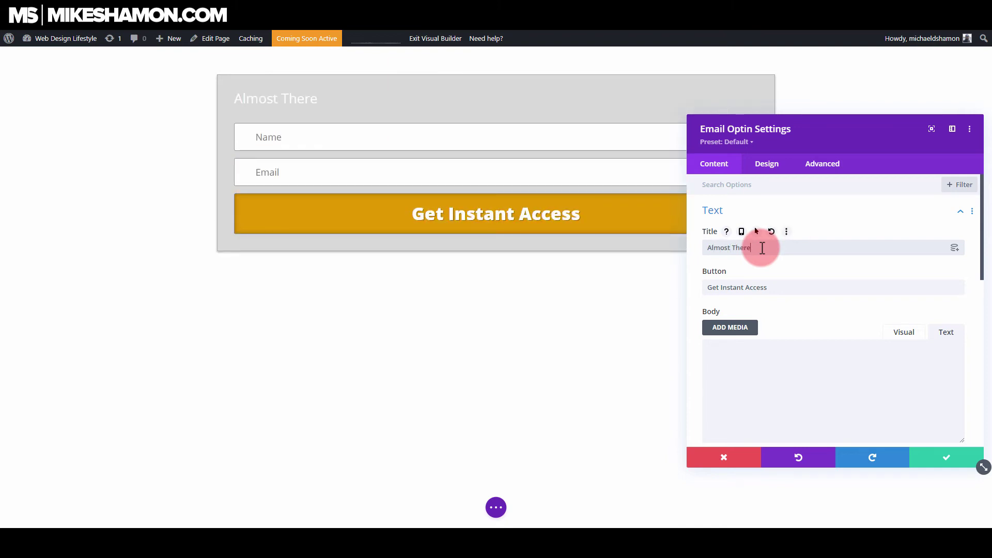
click(801, 364)
text(En)
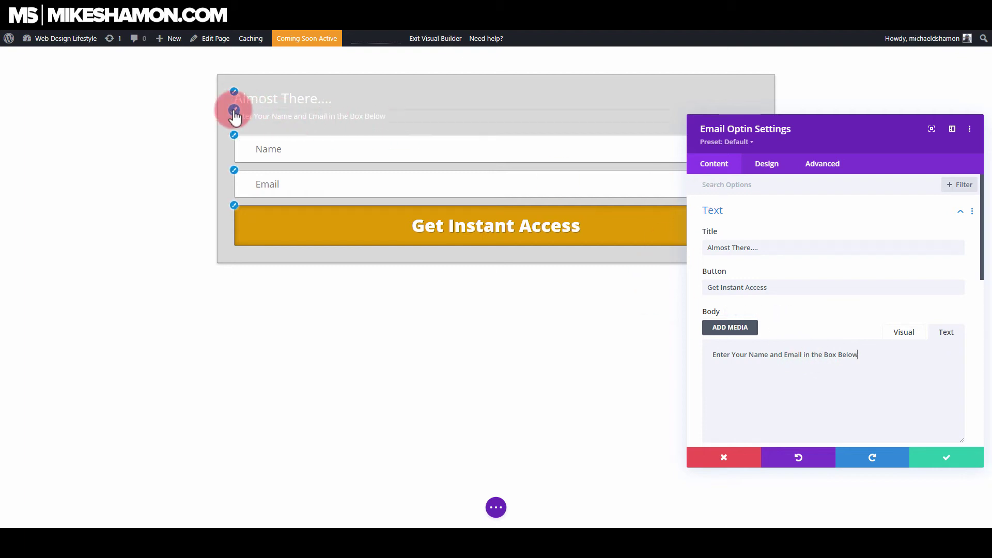
click(234, 110)
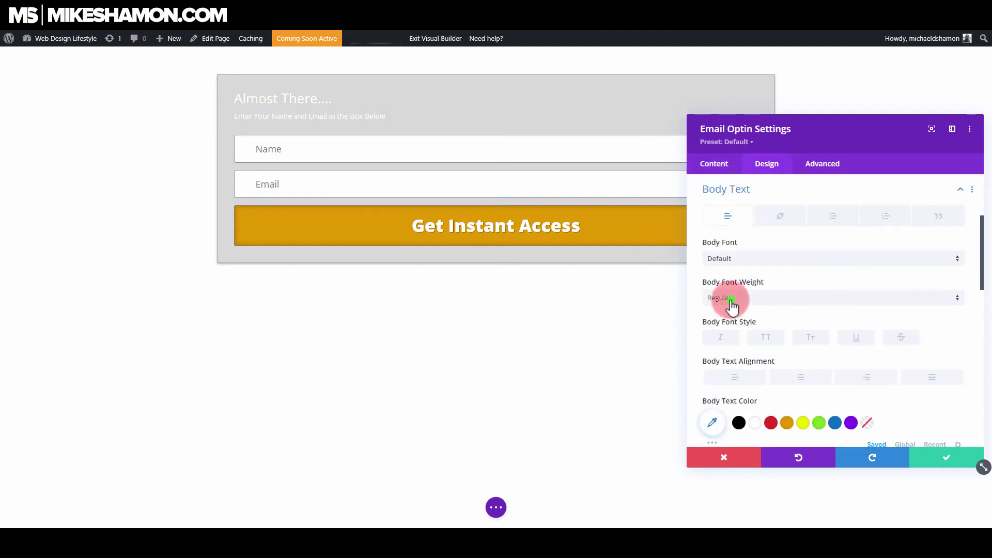
Step: Make the body text light, centred, #424242 and 18px, then save the optin
click(726, 305)
click(732, 309)
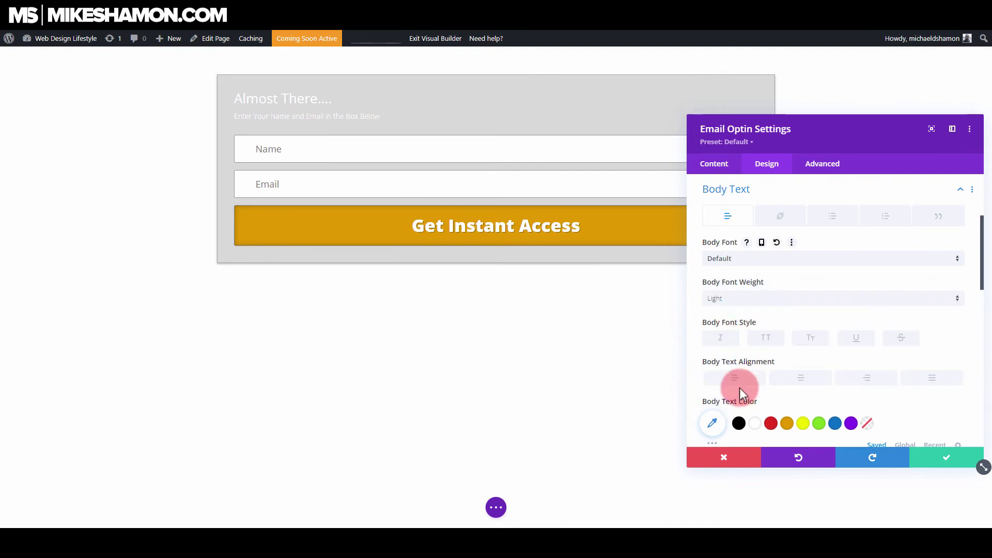
click(740, 423)
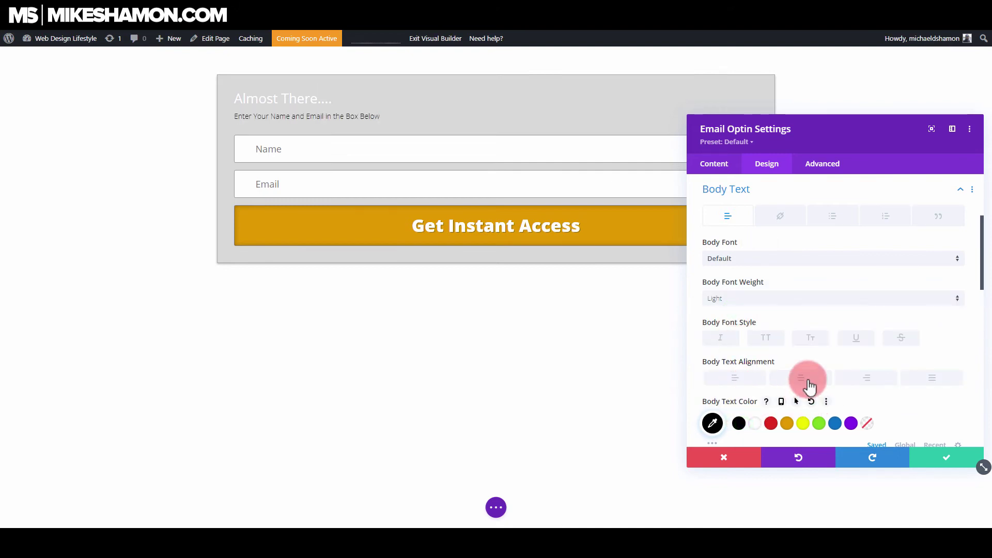
click(801, 378)
click(714, 424)
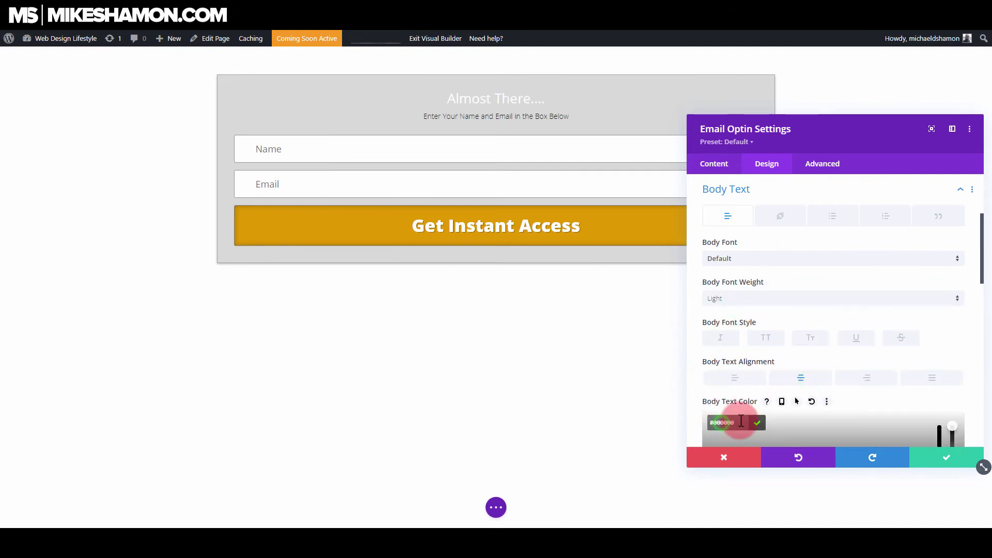
click(738, 333)
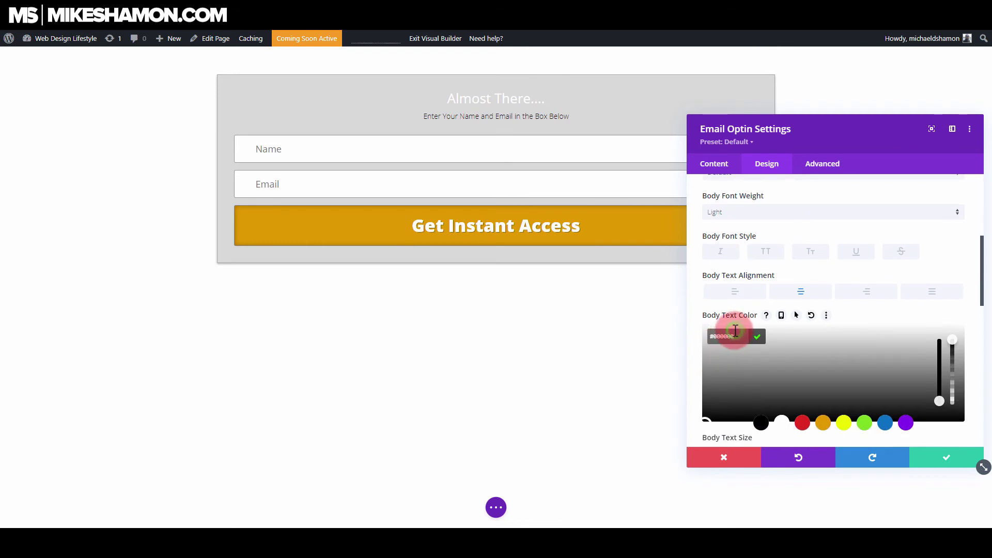
text(333333)
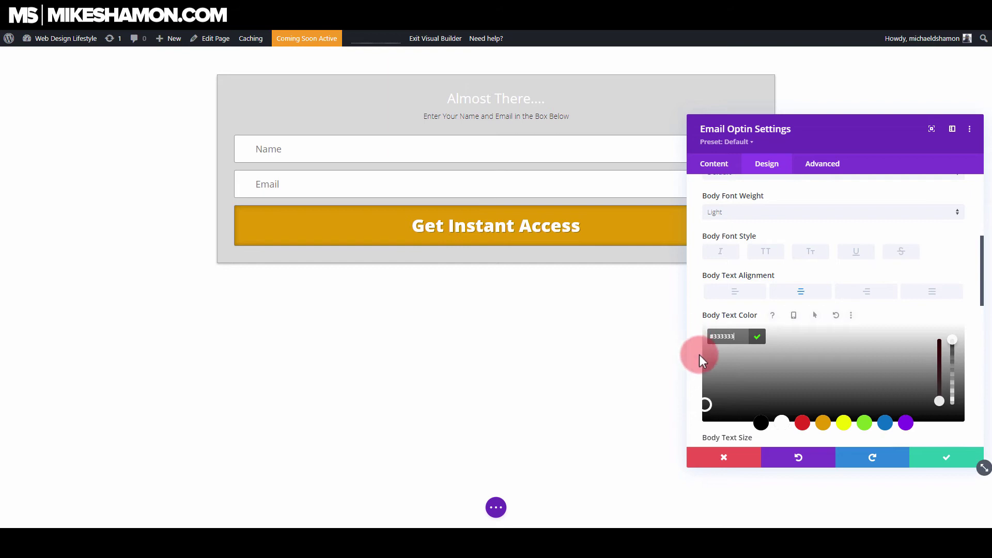
drag(706, 404, 705, 399)
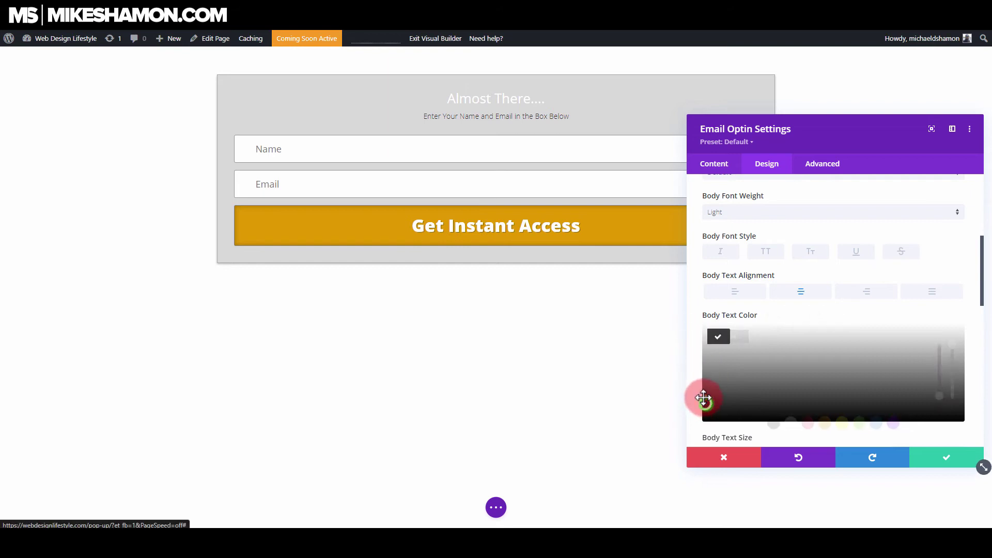
click(693, 375)
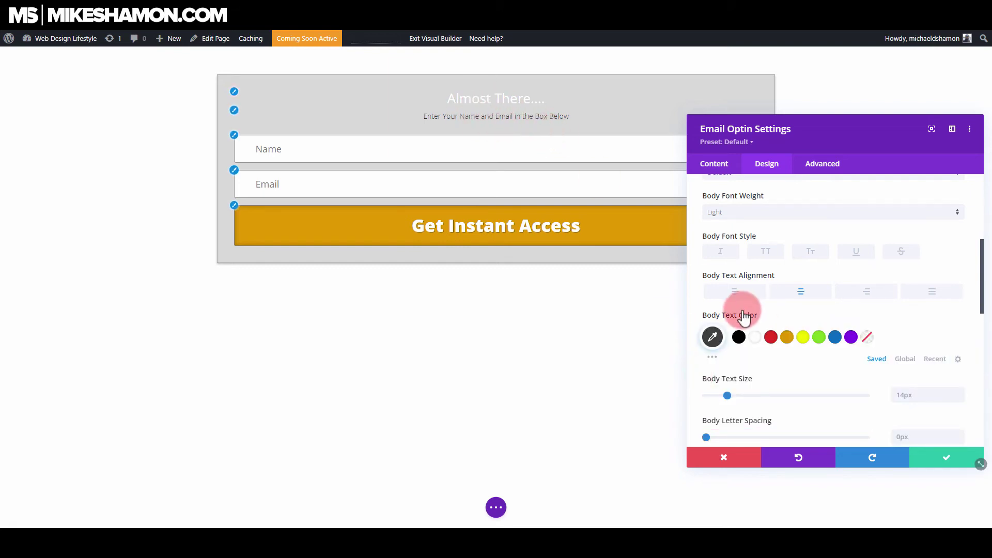
scroll(842, 362, down, 2)
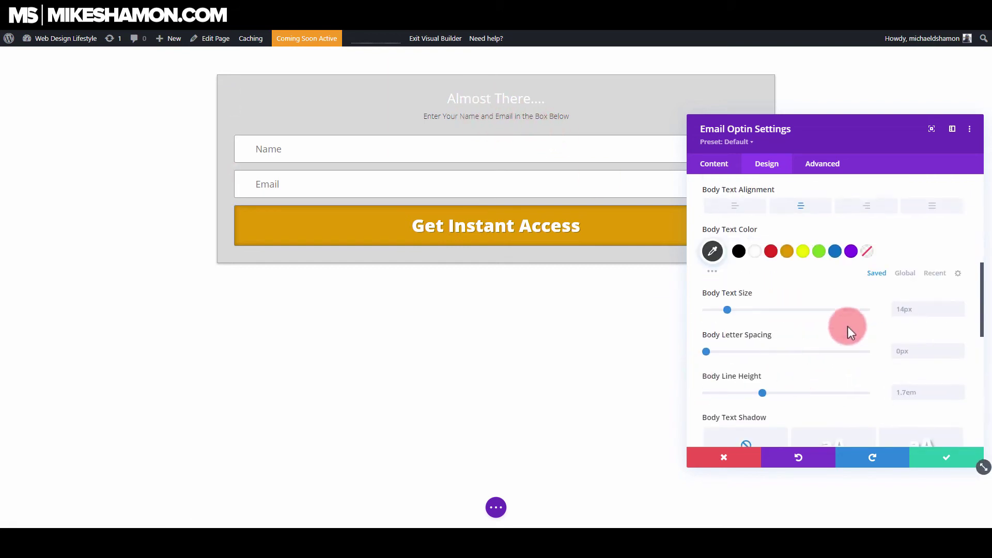
click(960, 310)
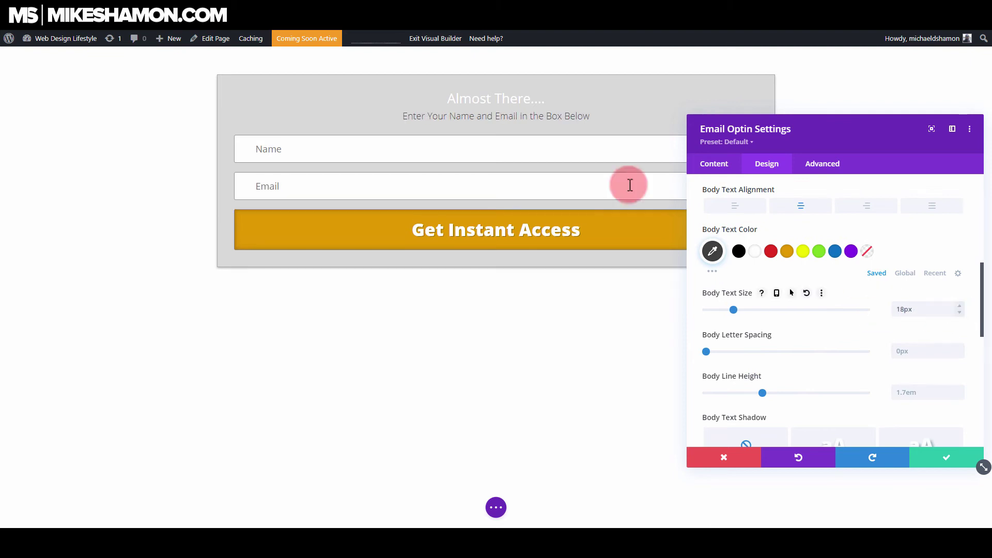
click(933, 456)
Step: Make the title text Semi Bold, #424242 and 35px, and save the optin
click(477, 119)
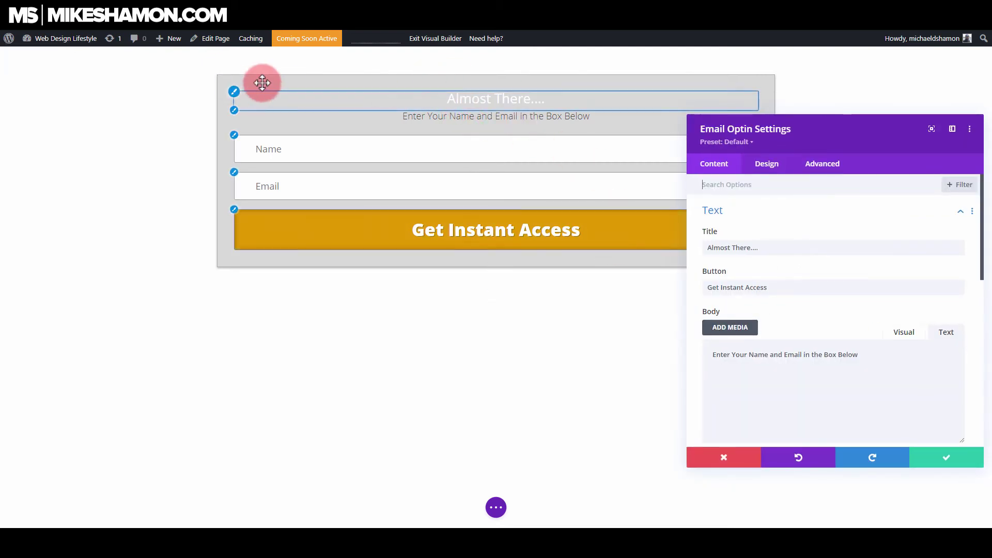
click(232, 93)
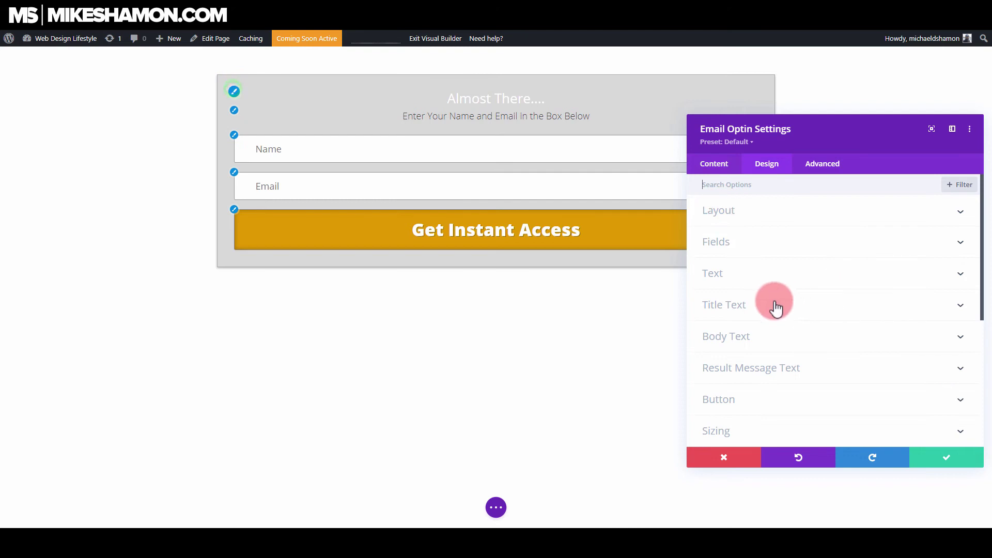
click(746, 310)
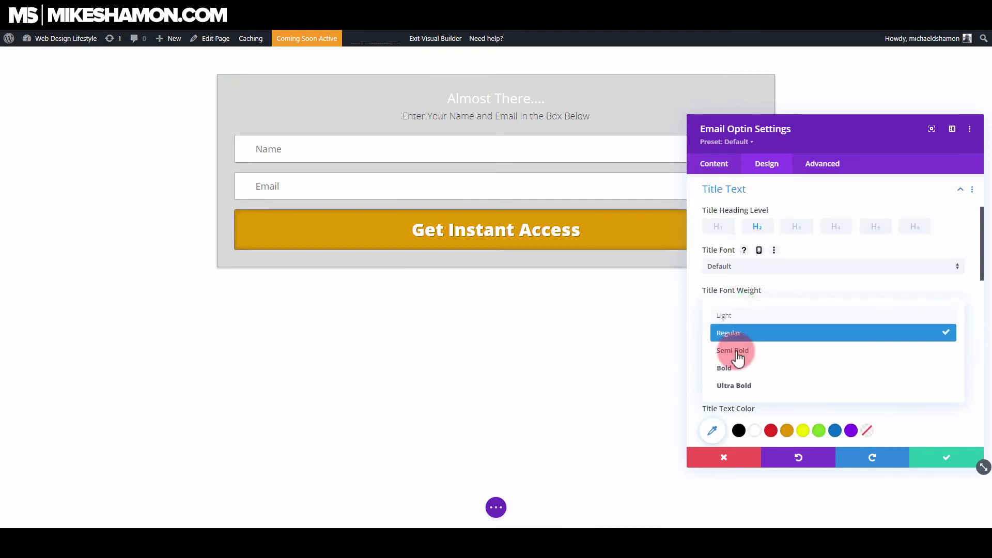
click(740, 359)
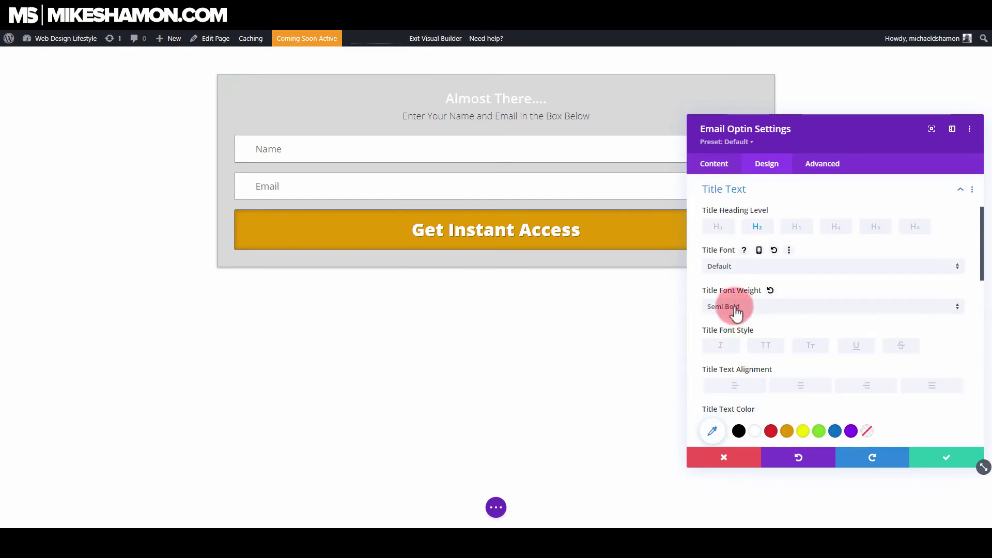
scroll(748, 358, down, 2)
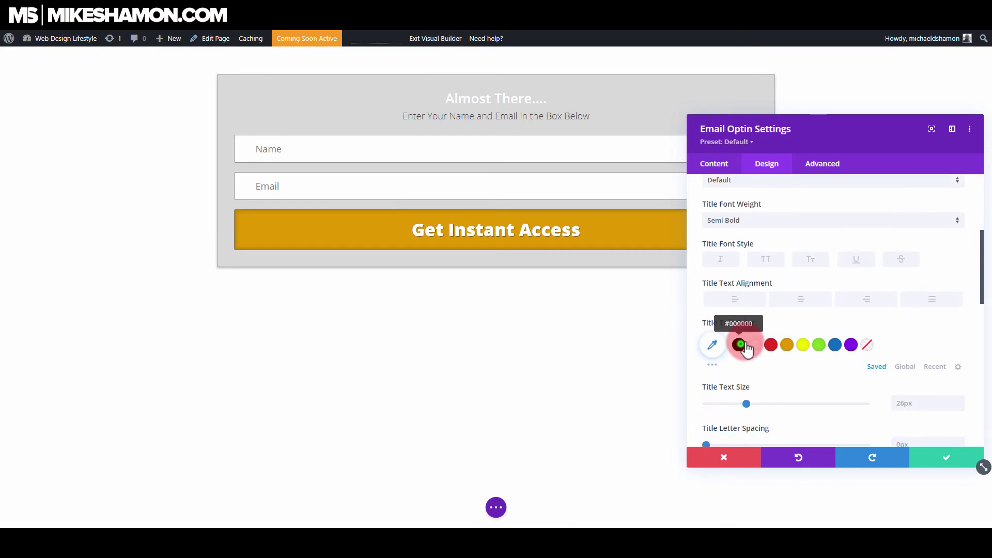
click(740, 345)
click(713, 344)
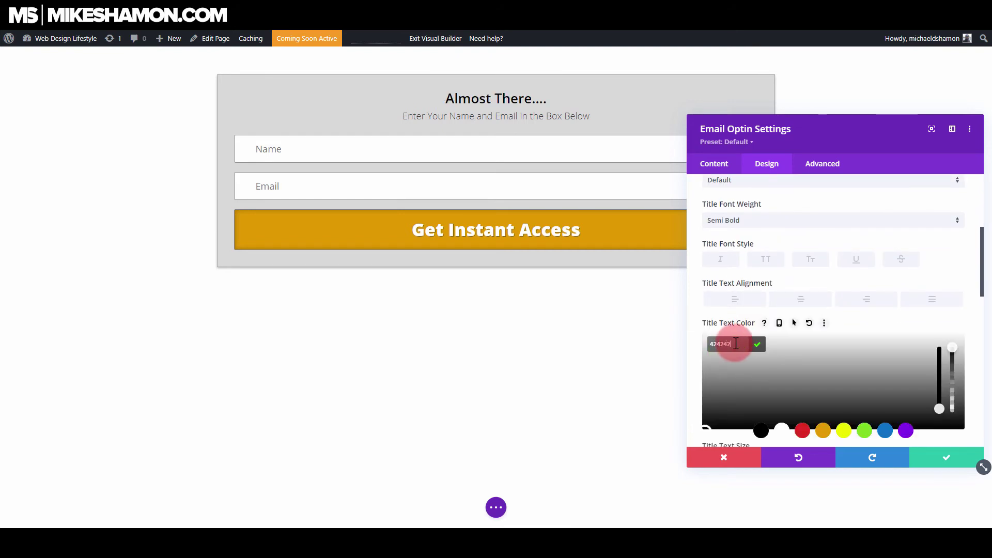
click(693, 348)
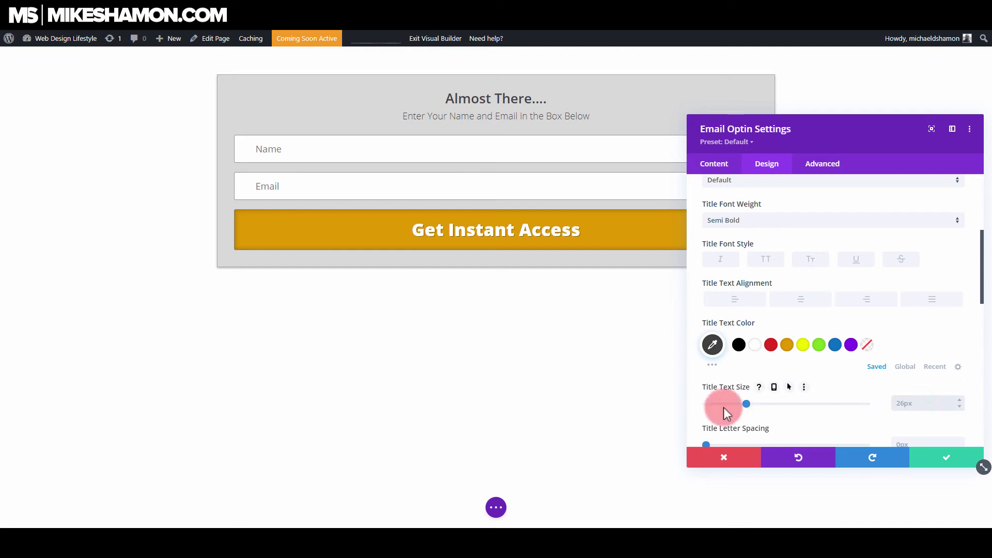
drag(751, 402, 761, 402)
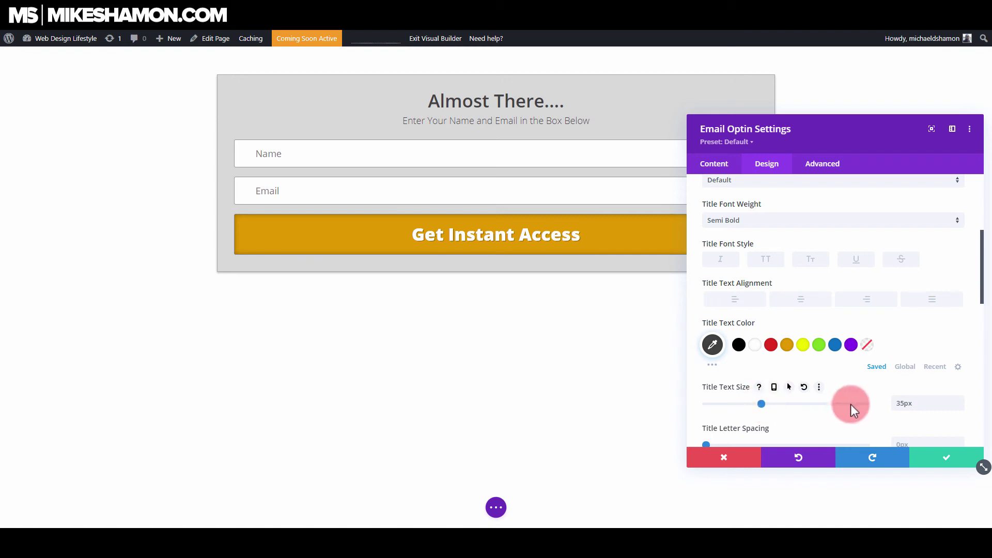
click(937, 460)
click(245, 87)
Step: Set the optin row's Max Width to 100% and Width to 40%, then save
click(775, 170)
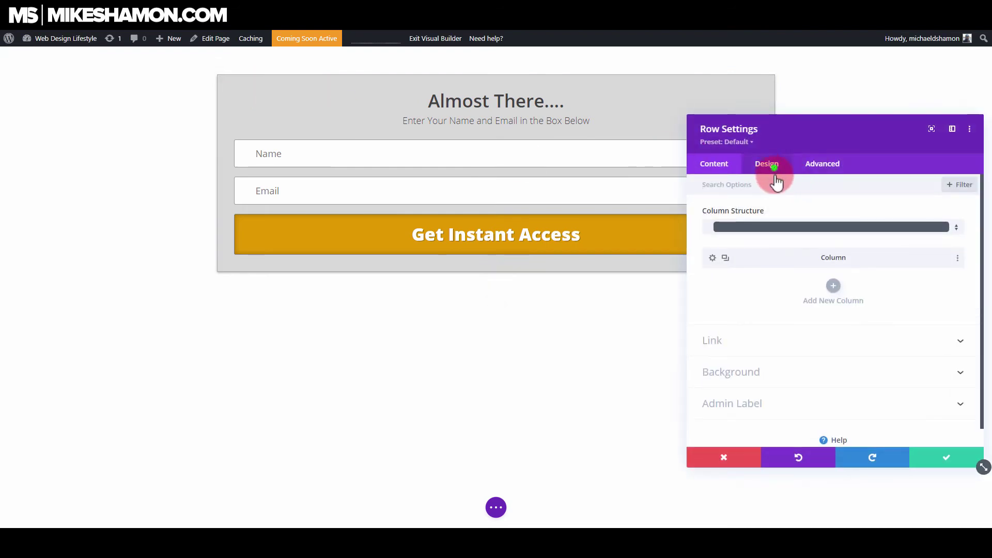
click(751, 212)
drag(834, 328, 831, 330)
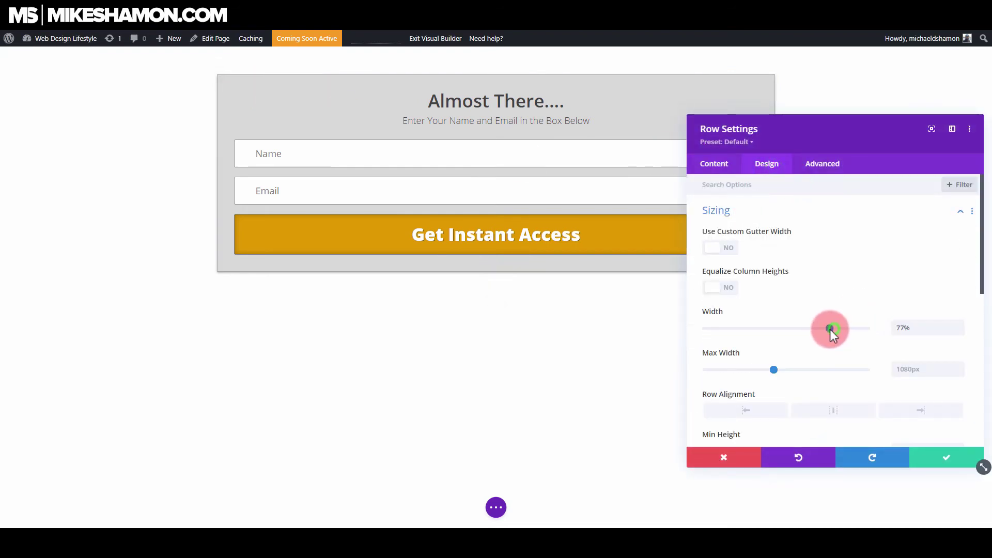
click(959, 368)
double_click(947, 368)
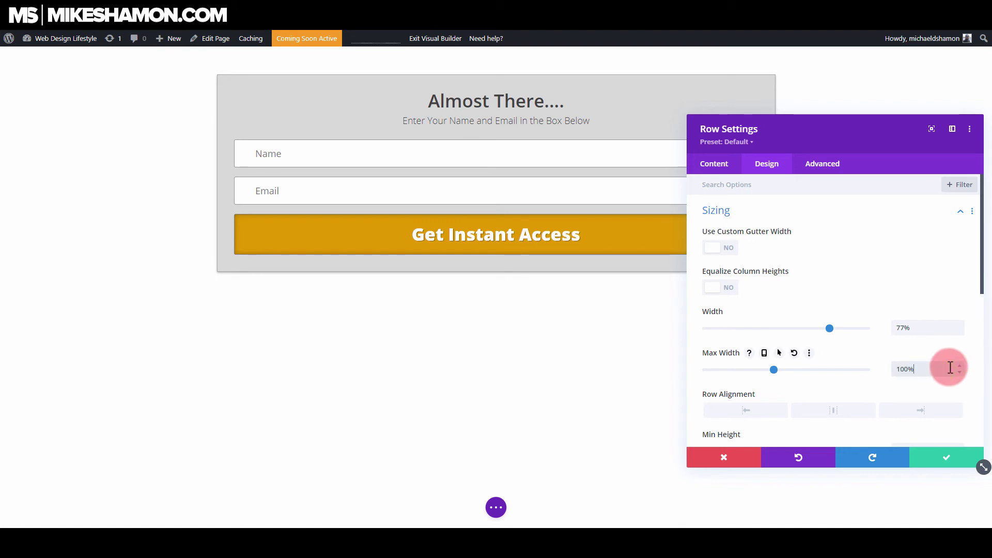
text(100%)
click(861, 346)
drag(828, 331, 771, 331)
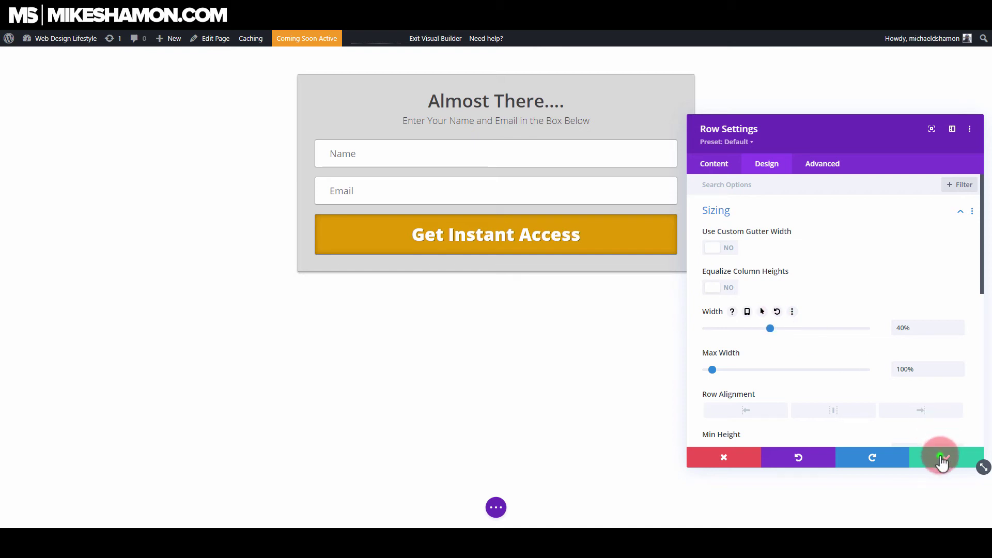
click(940, 456)
mouse_move(64, 128)
click(28, 66)
Step: Give the section a black background lowered to rgba(0,0,0,0.31) opacity so it looks gray
click(769, 240)
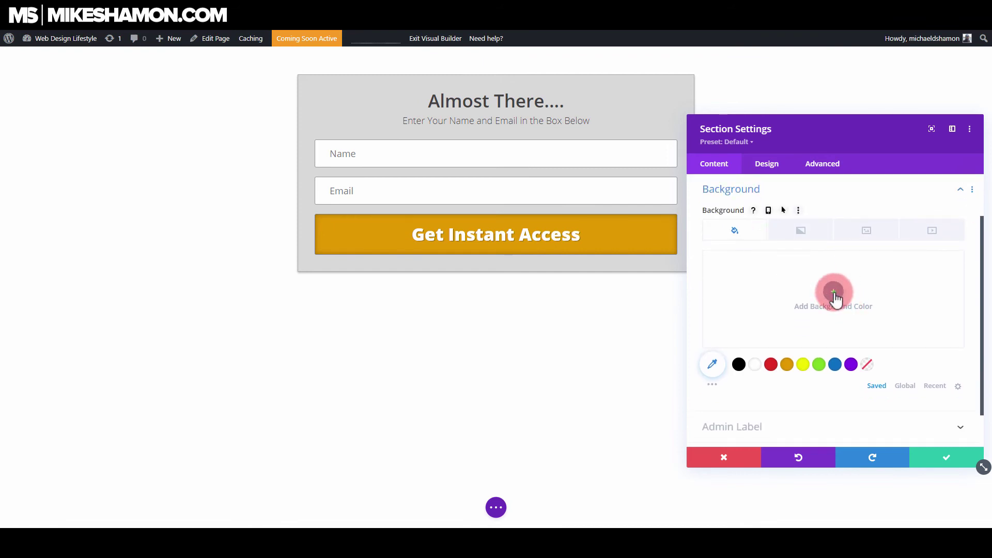
click(834, 292)
mouse_move(933, 324)
mouse_down()
mouse_move(953, 274)
mouse_move(949, 326)
mouse_up()
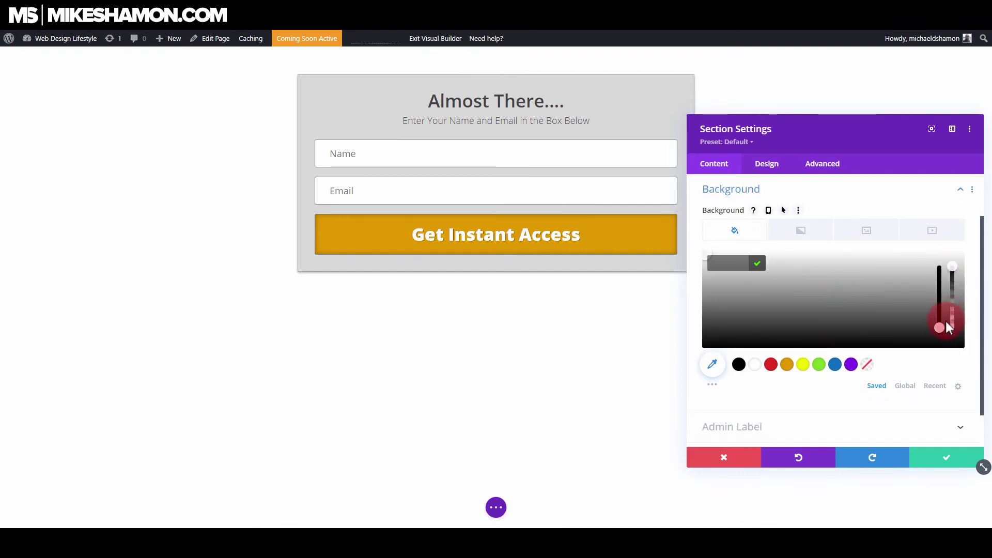
click(740, 364)
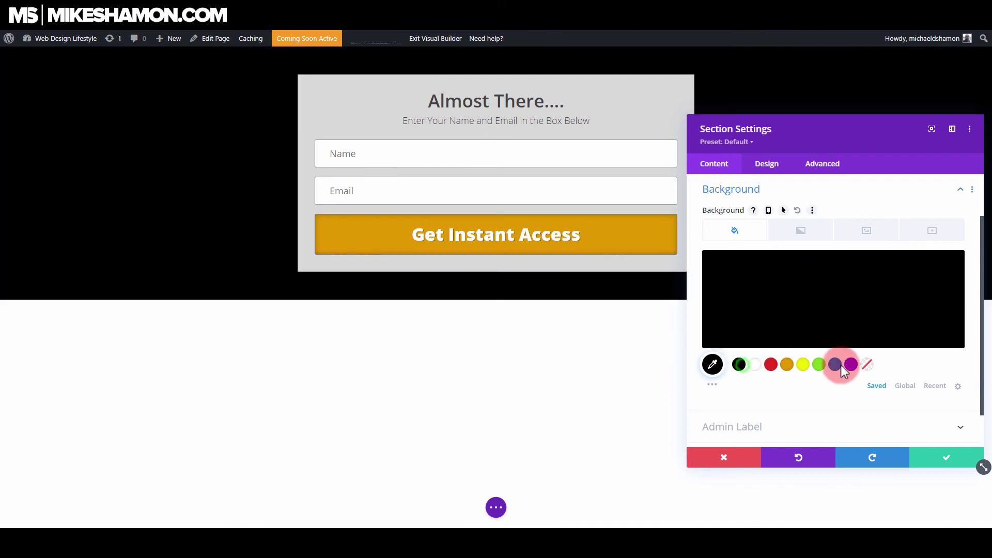
click(899, 311)
click(953, 269)
drag(954, 278, 954, 318)
click(948, 458)
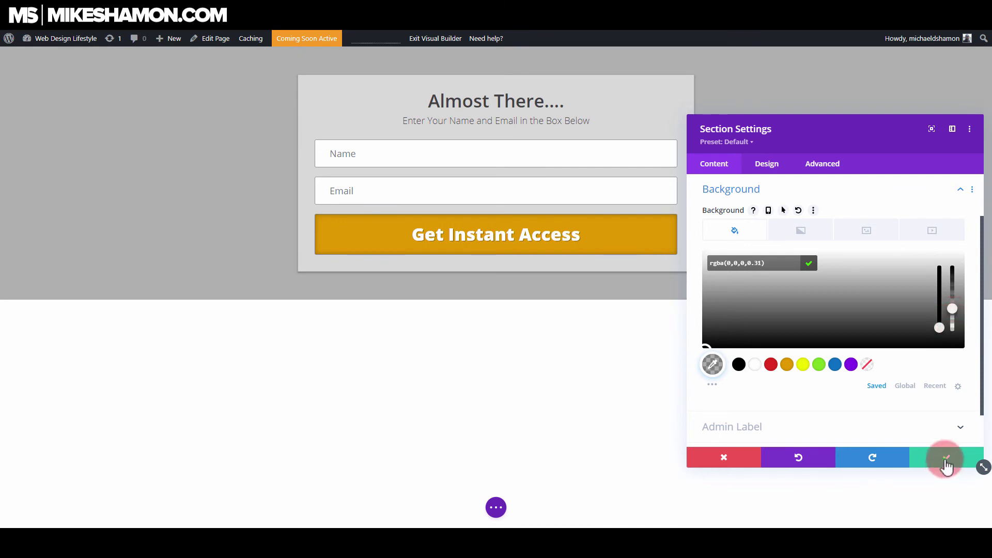
Step: Set the optin row's background colour to #f4f4f4
click(324, 86)
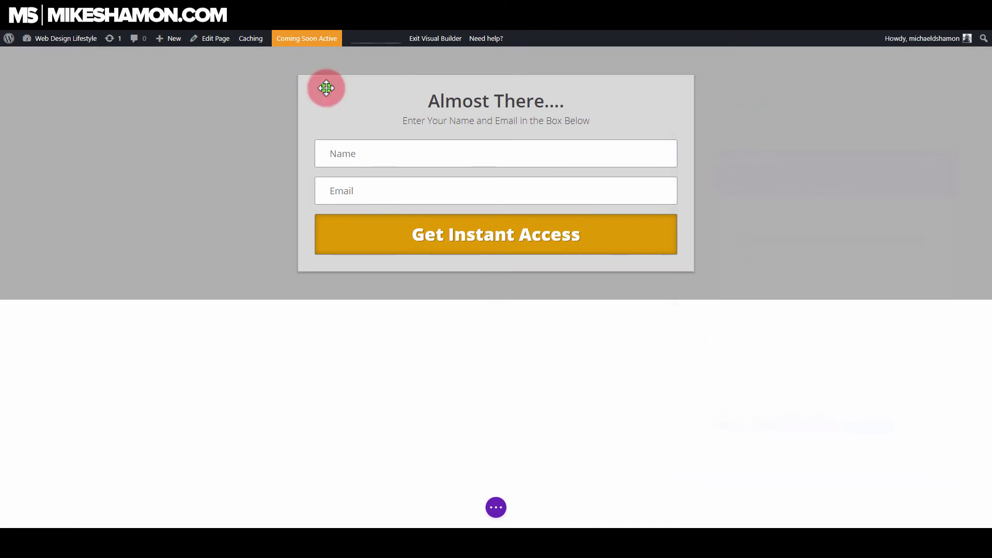
click(740, 367)
click(756, 387)
click(711, 289)
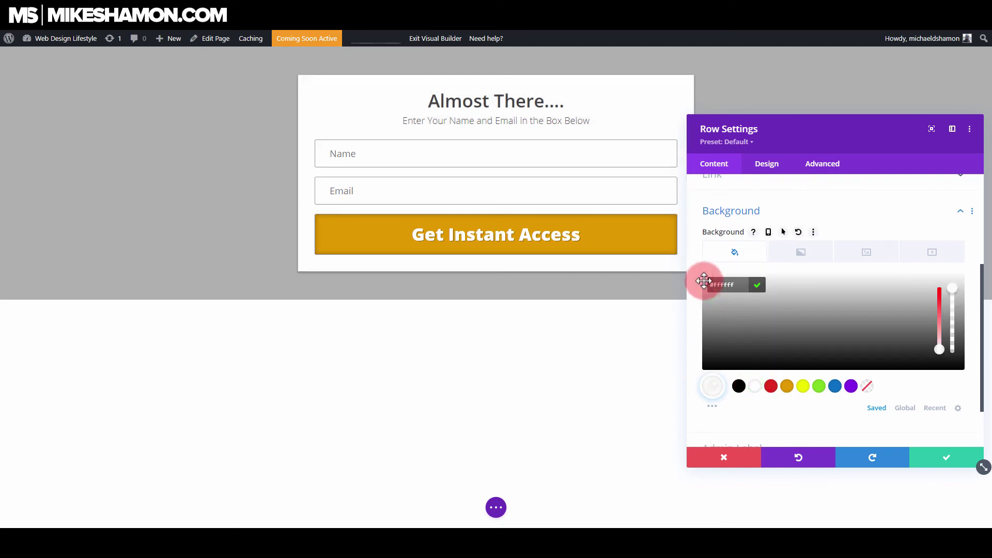
click(705, 285)
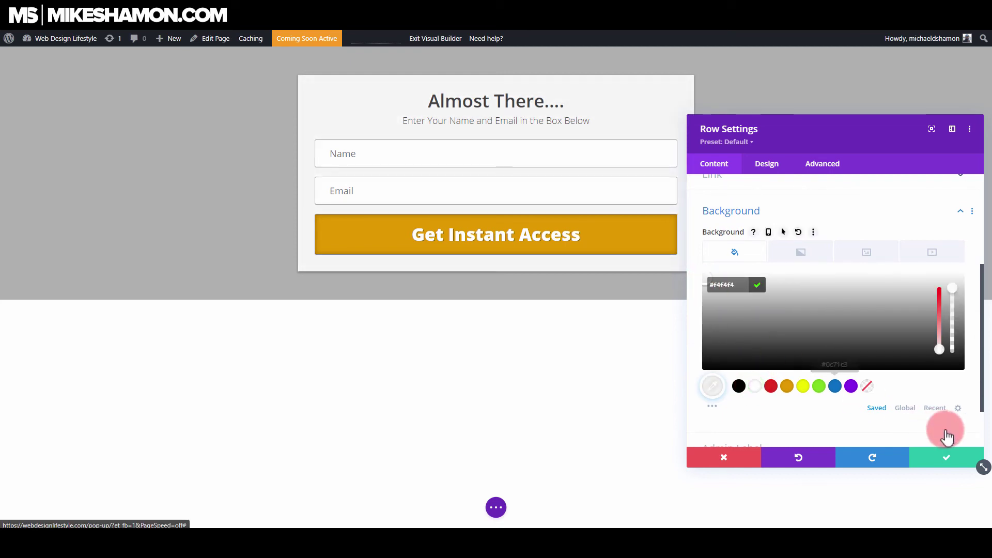
click(939, 456)
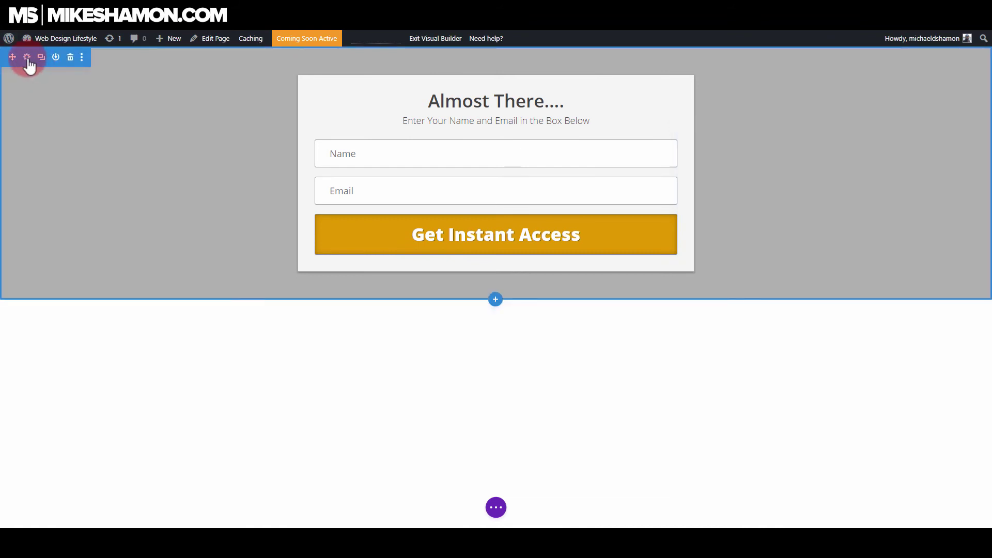
Step: Centre the section's alignment and give it a 1000px minimum height
click(27, 56)
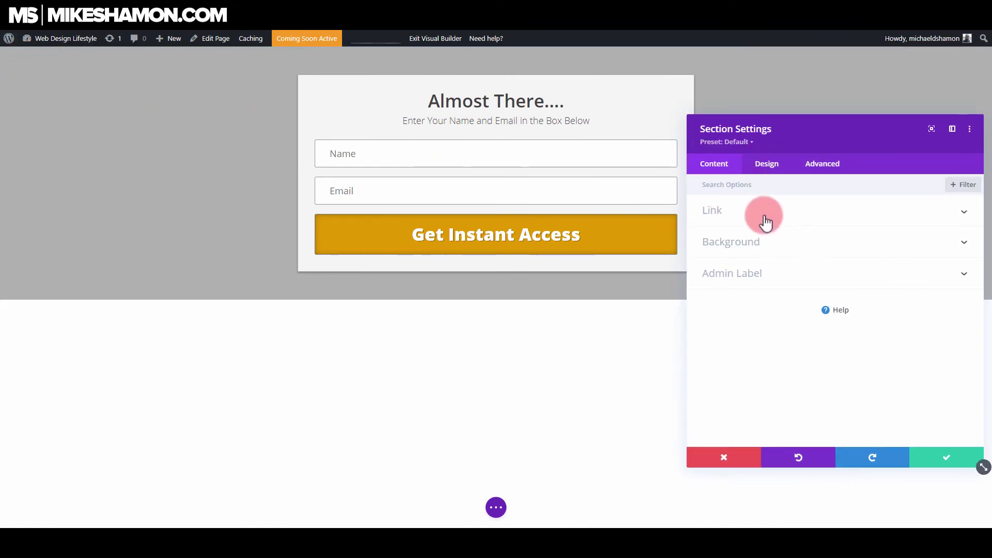
click(765, 167)
click(756, 279)
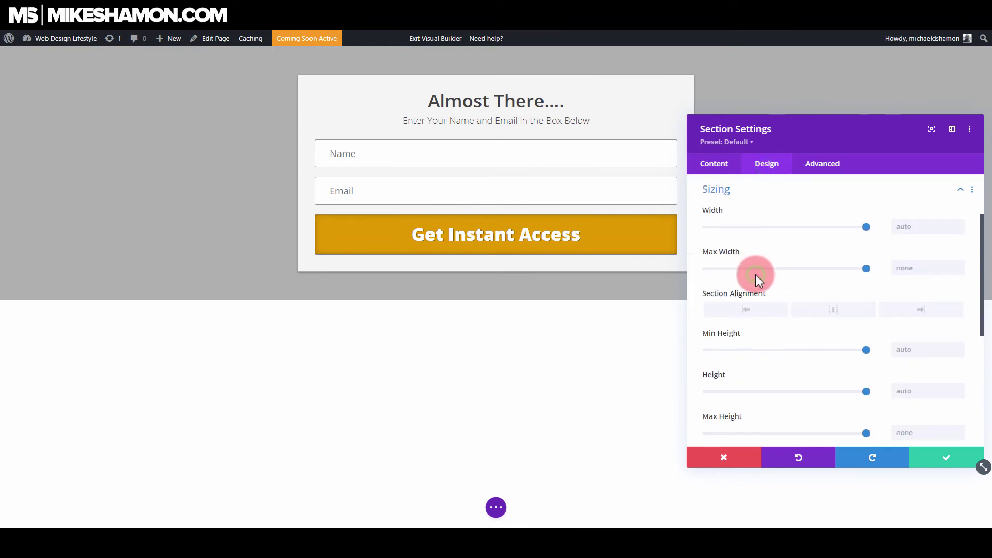
click(837, 315)
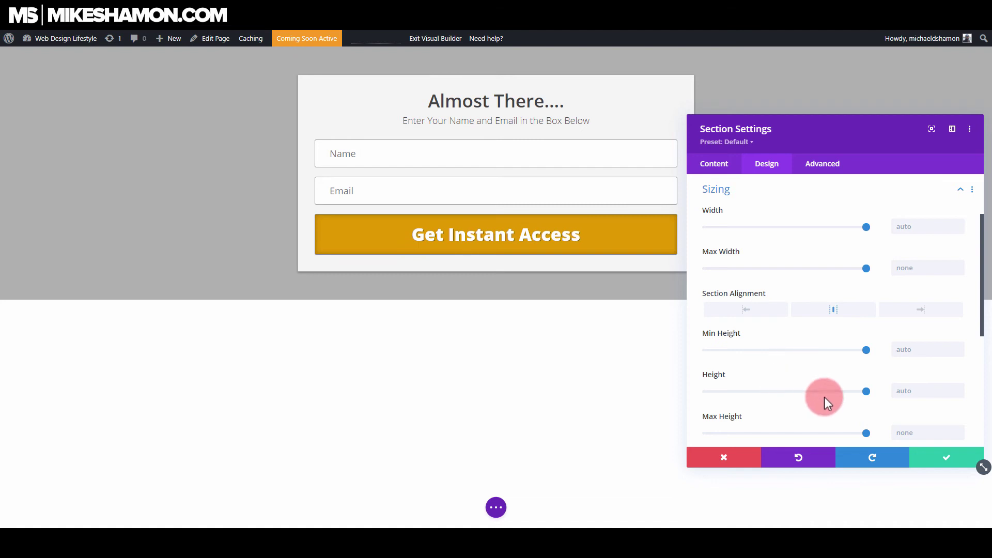
click(900, 350)
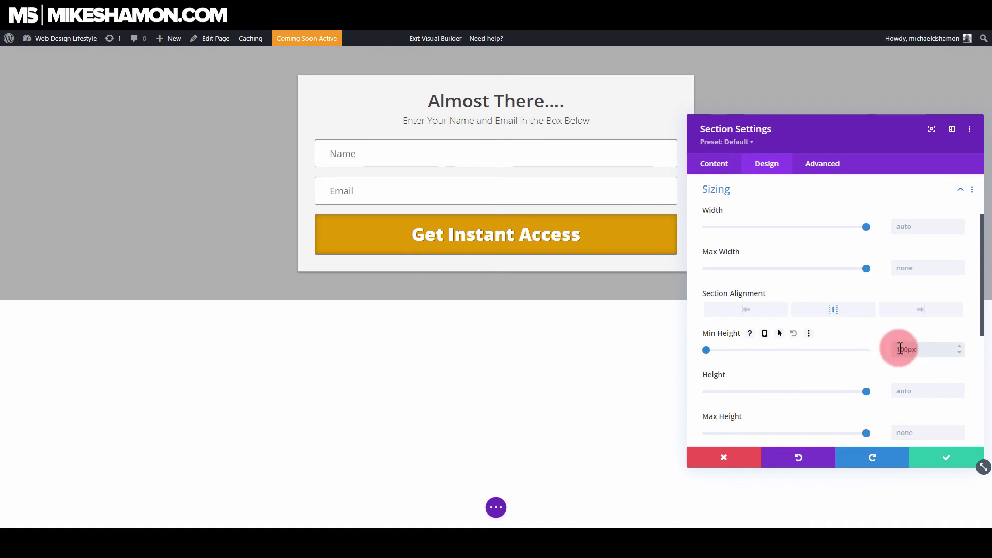
click(911, 350)
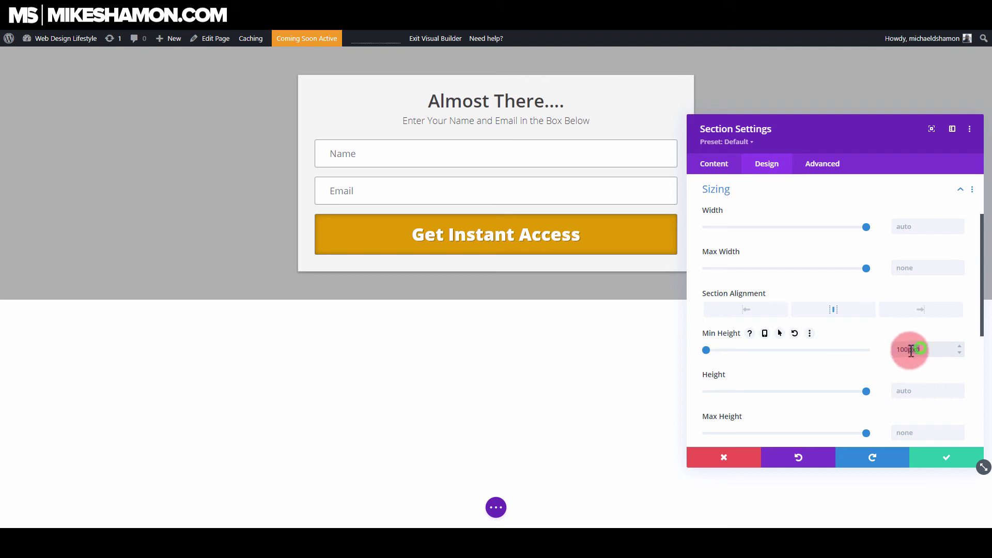
key(BackSpace)
key(BackSpace)
key(BackSpace)
text(0px)
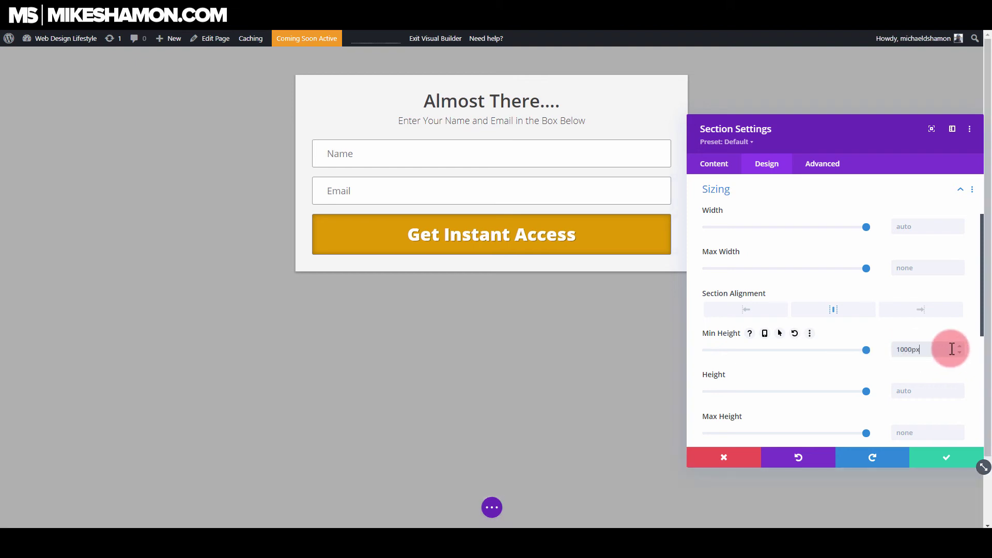
click(936, 457)
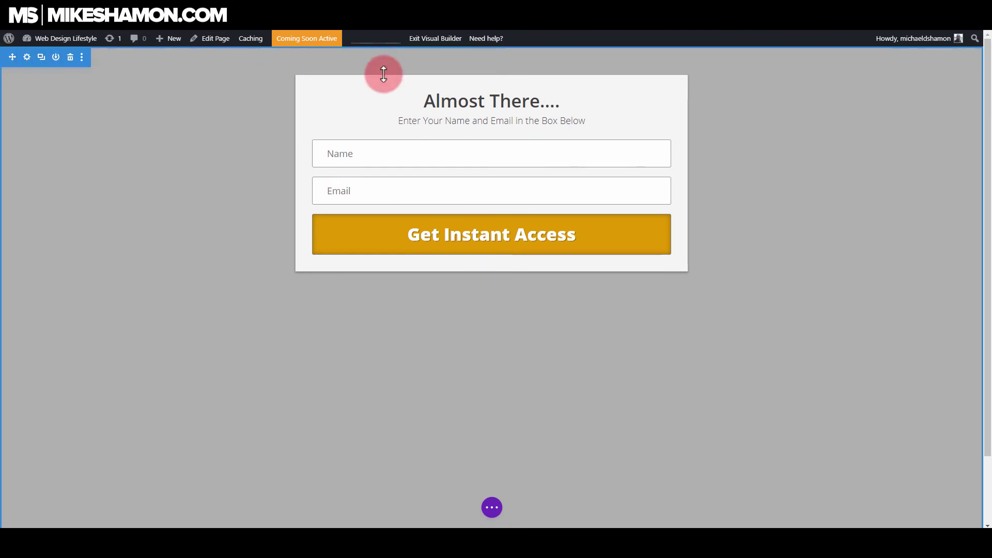
Step: Unlink the optin row's margins and set its top margin to 42px
mouse_move(332, 83)
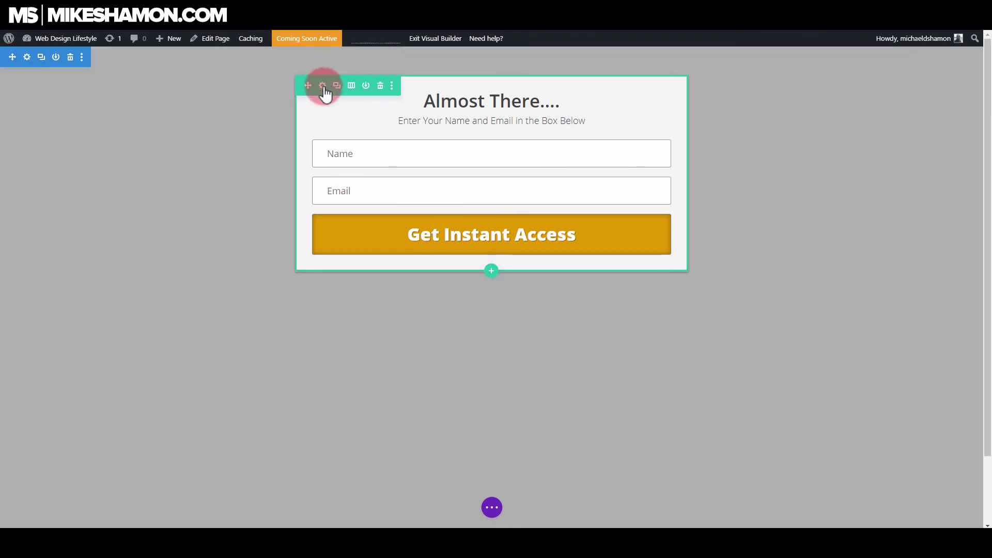
click(323, 86)
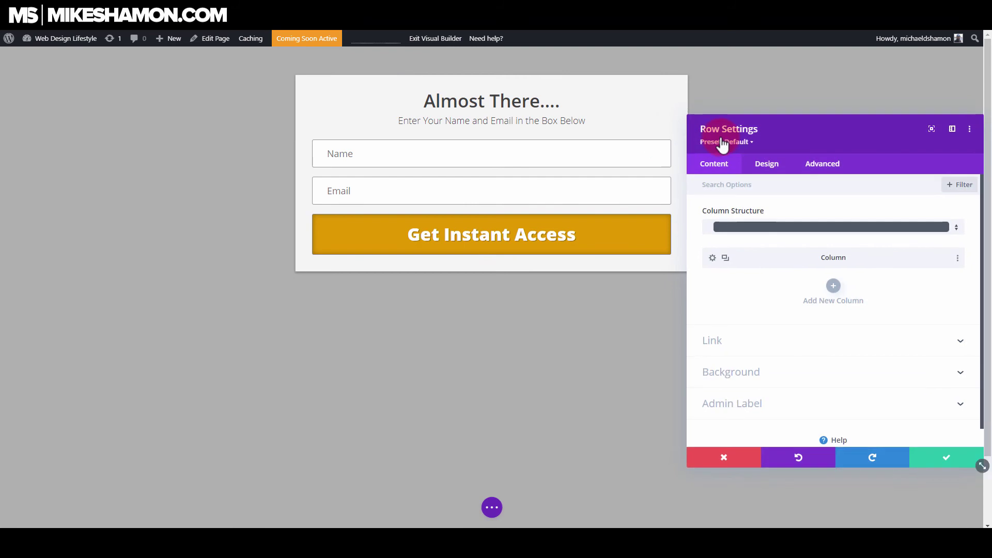
click(763, 169)
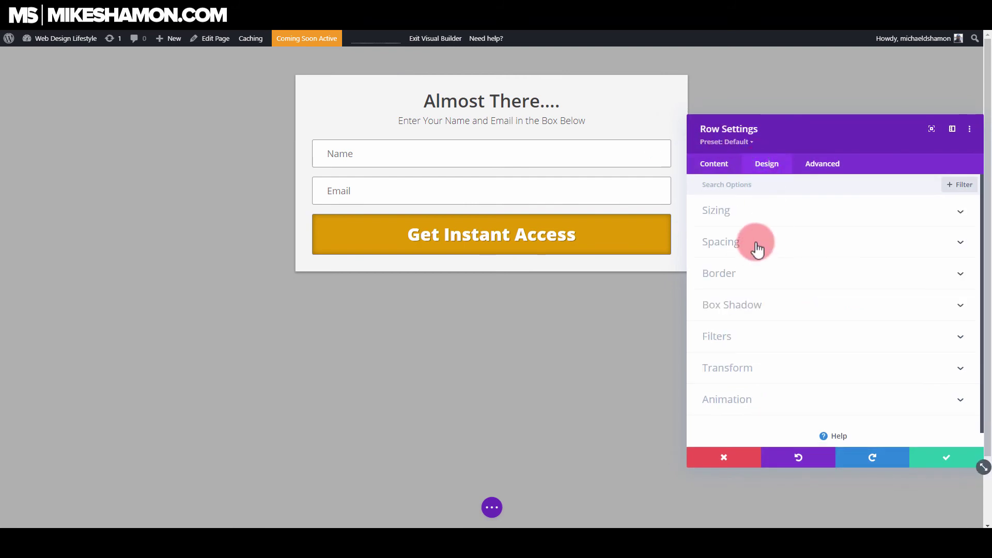
click(755, 246)
click(764, 226)
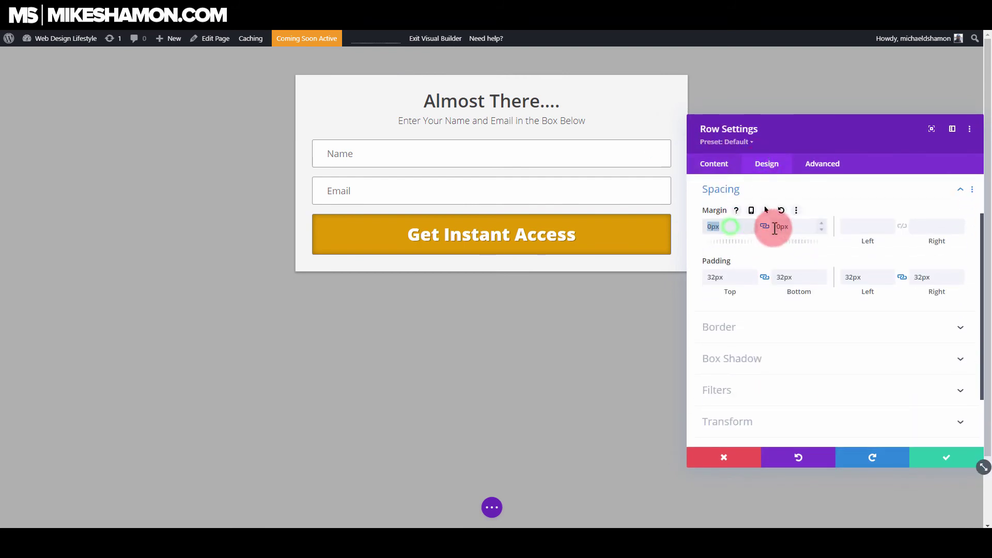
double_click(736, 223)
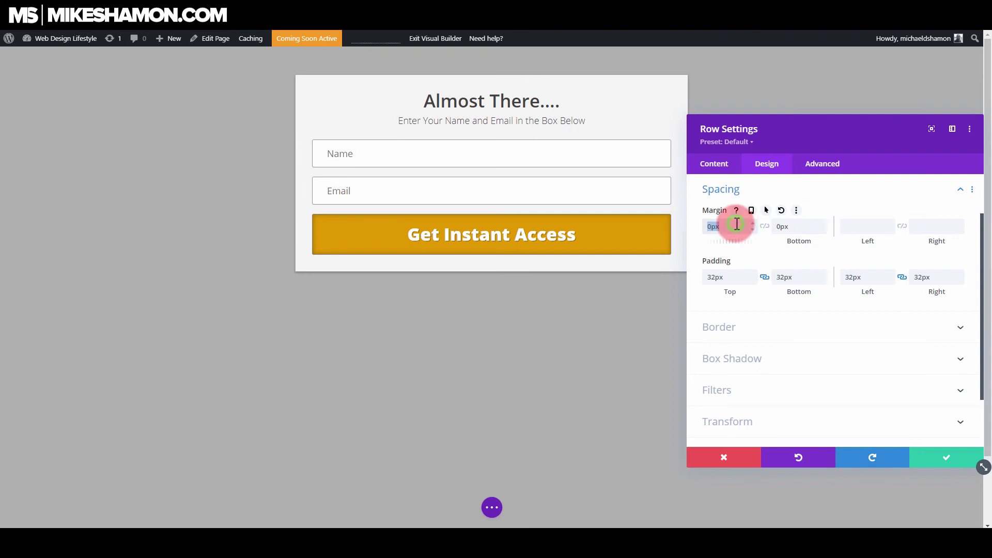
text(32px)
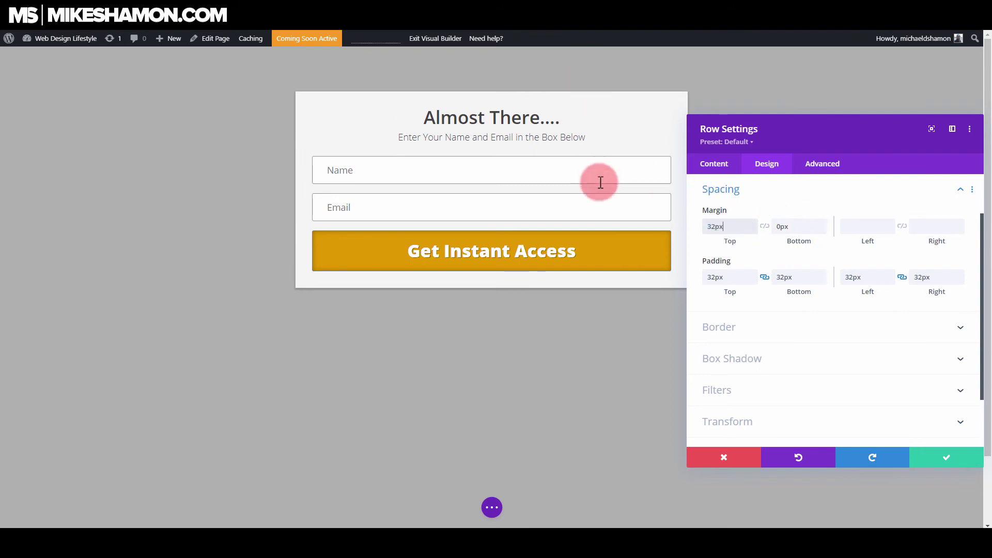
click(725, 229)
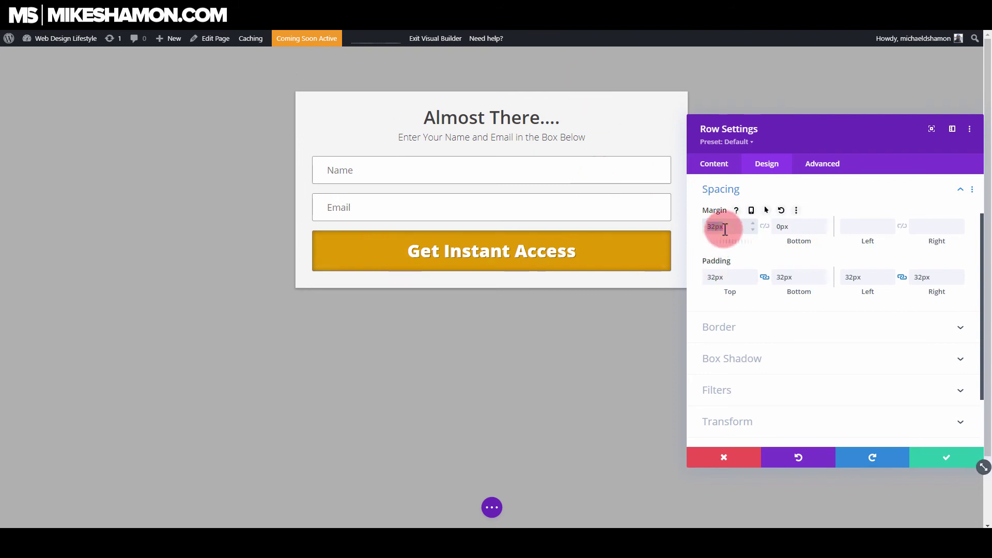
text(42px)
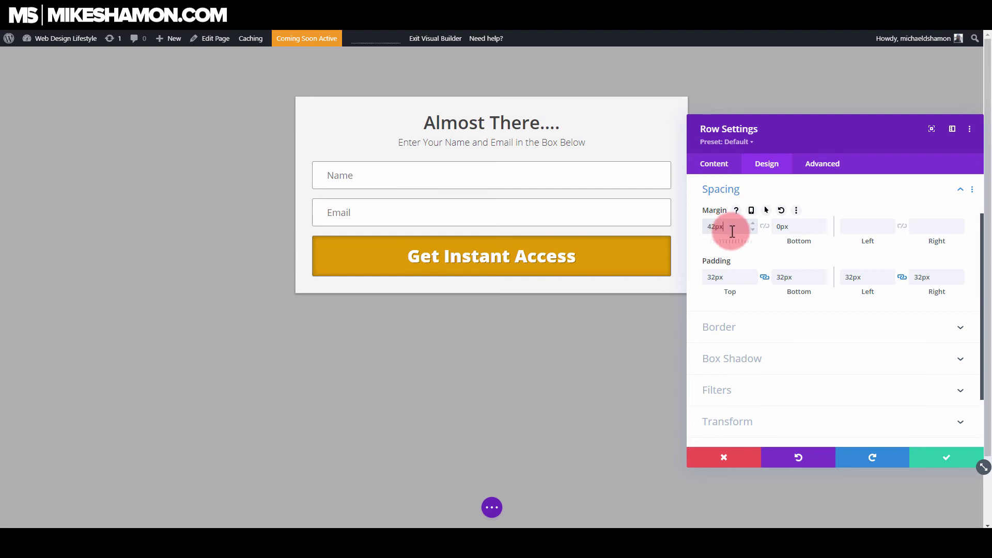
click(959, 458)
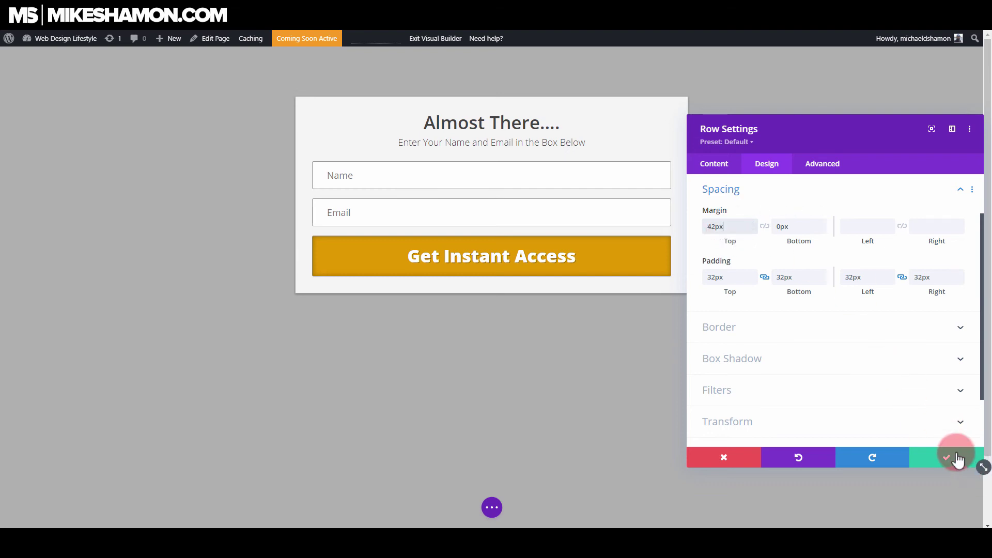
click(493, 508)
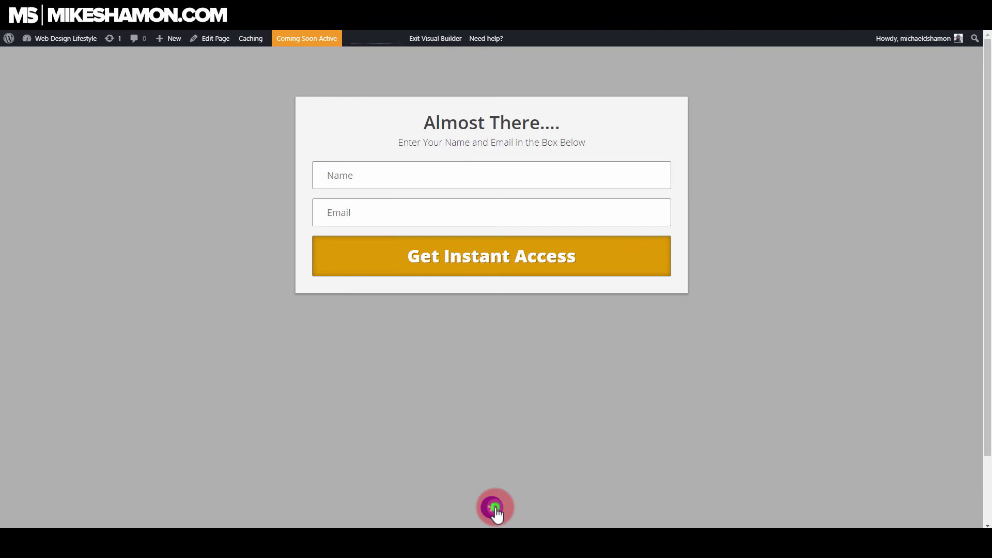
Step: Save the page and preview the opt-in box at phone width, then desktop
click(956, 511)
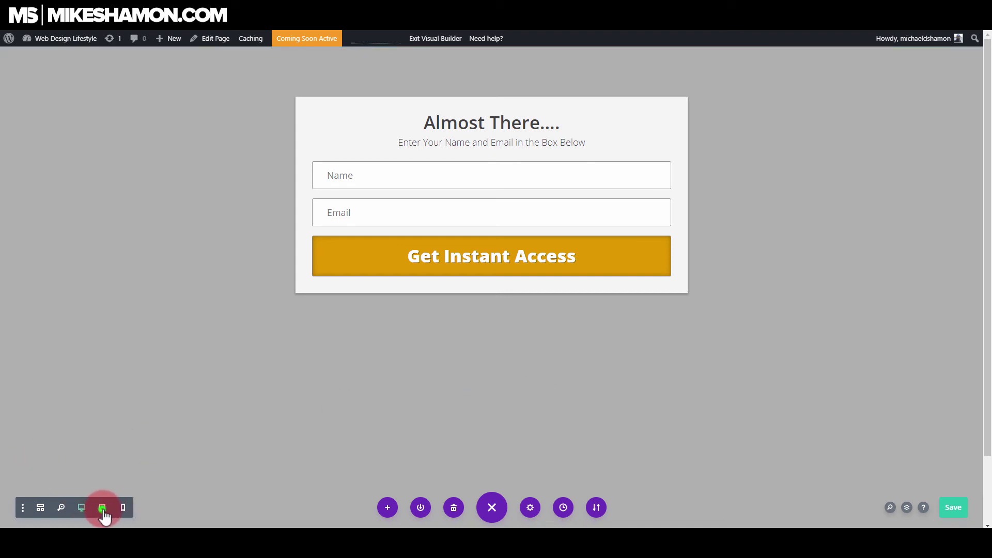
click(123, 508)
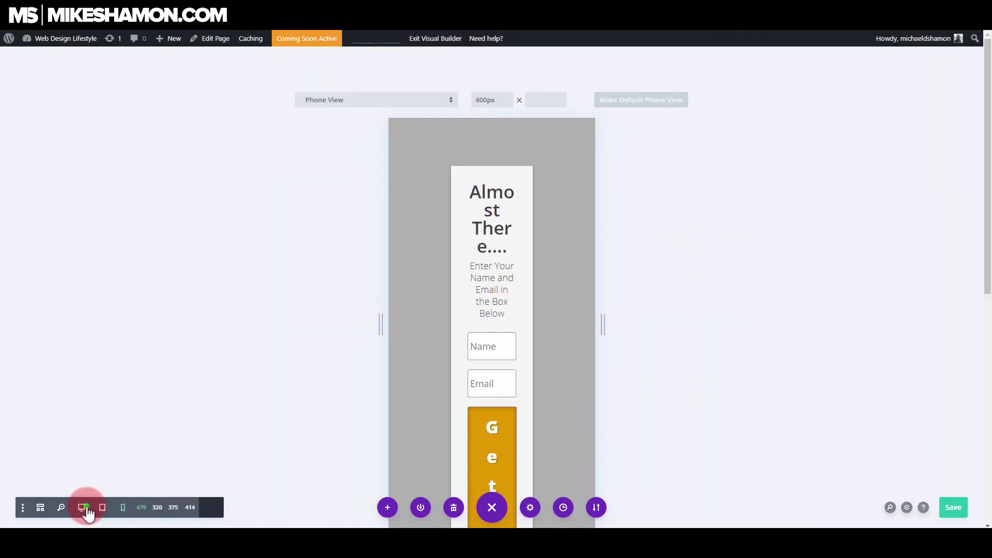
click(82, 509)
Step: Make the row width responsive, setting it to 95% on phones and tablets
click(326, 114)
click(771, 164)
click(759, 212)
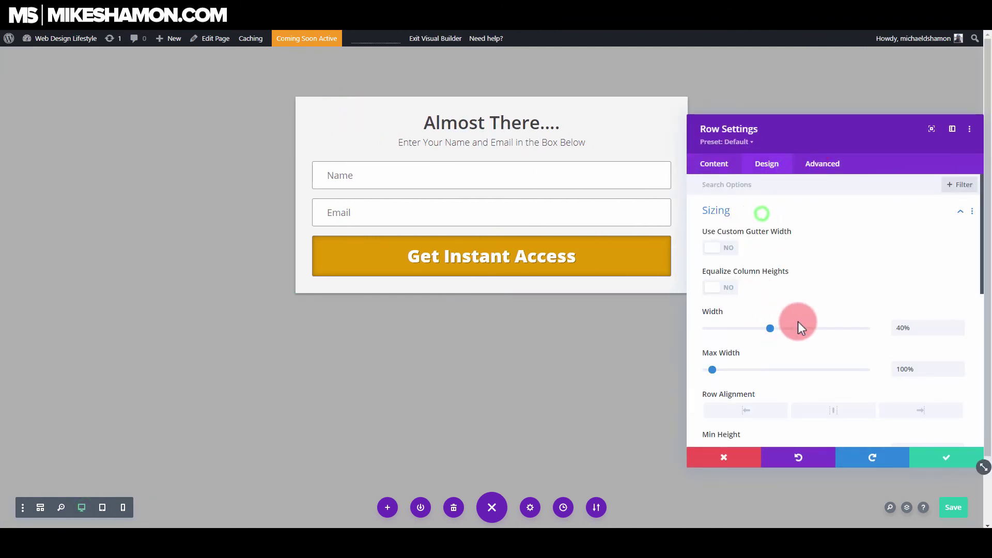
click(745, 317)
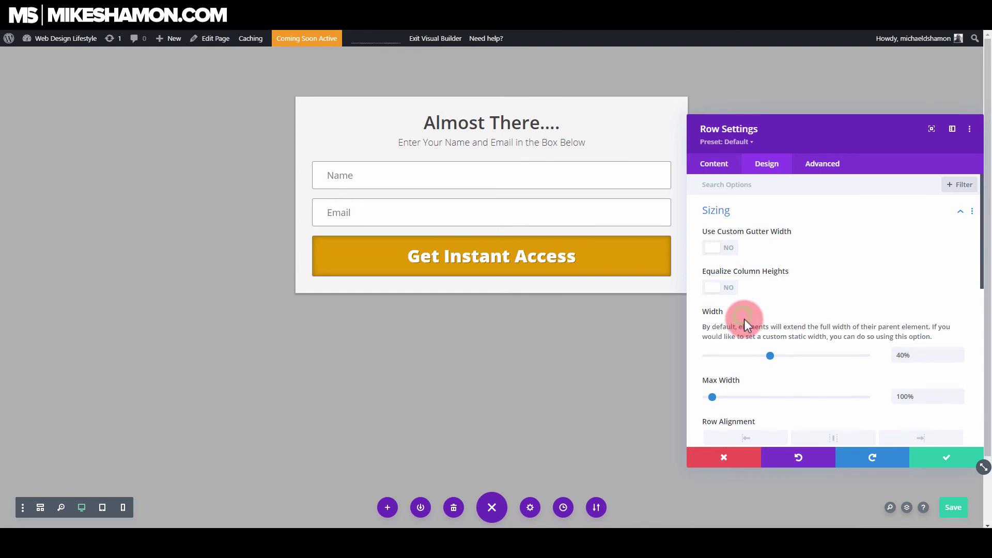
click(734, 312)
click(747, 312)
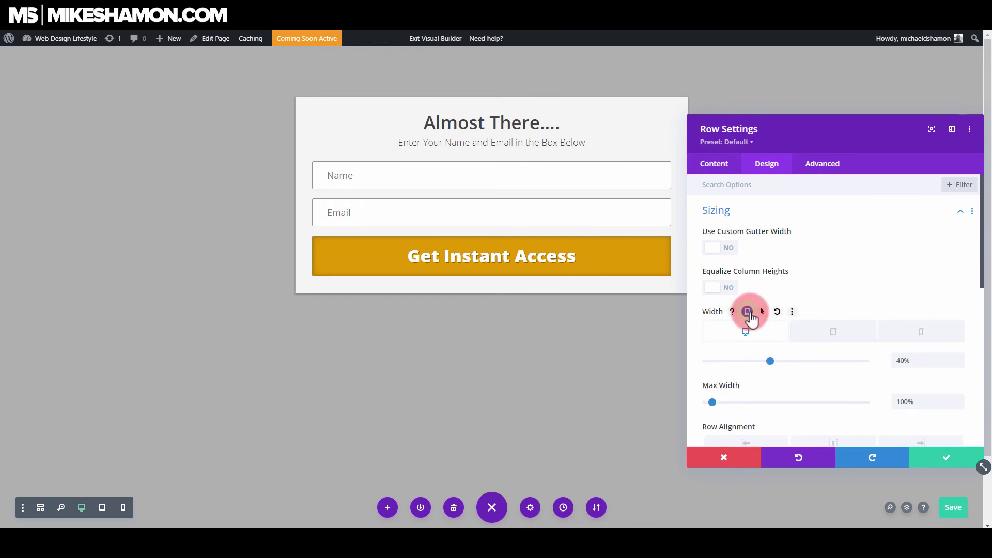
click(942, 335)
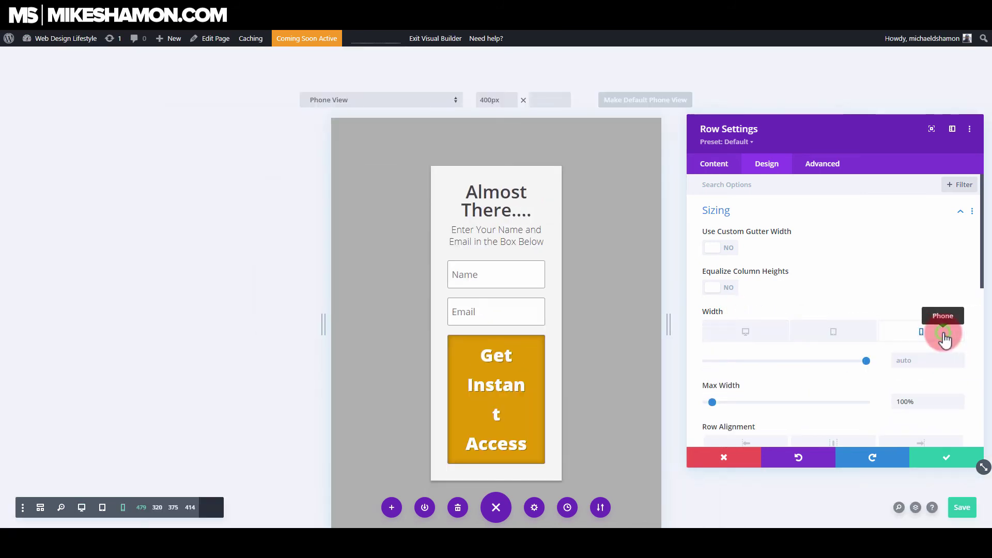
drag(866, 362, 859, 361)
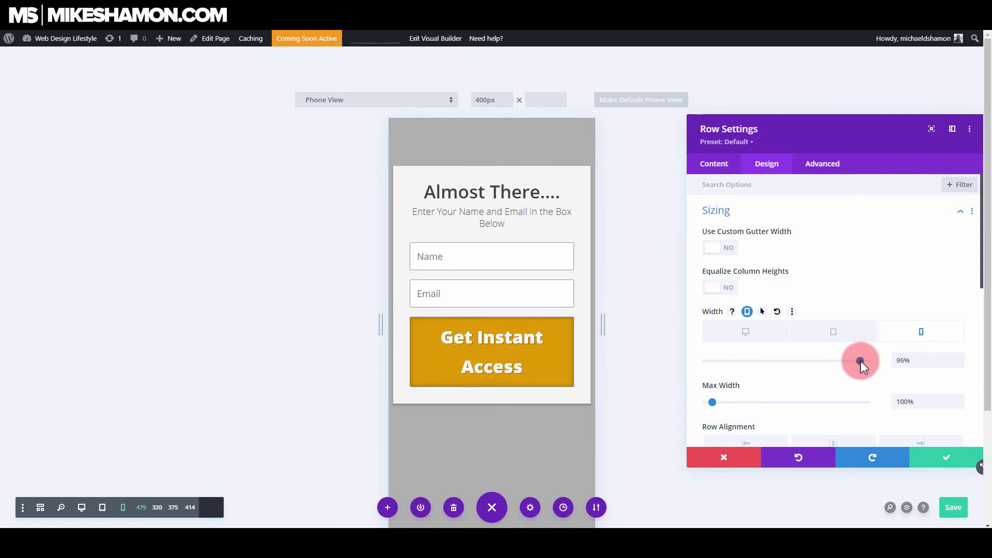
click(850, 340)
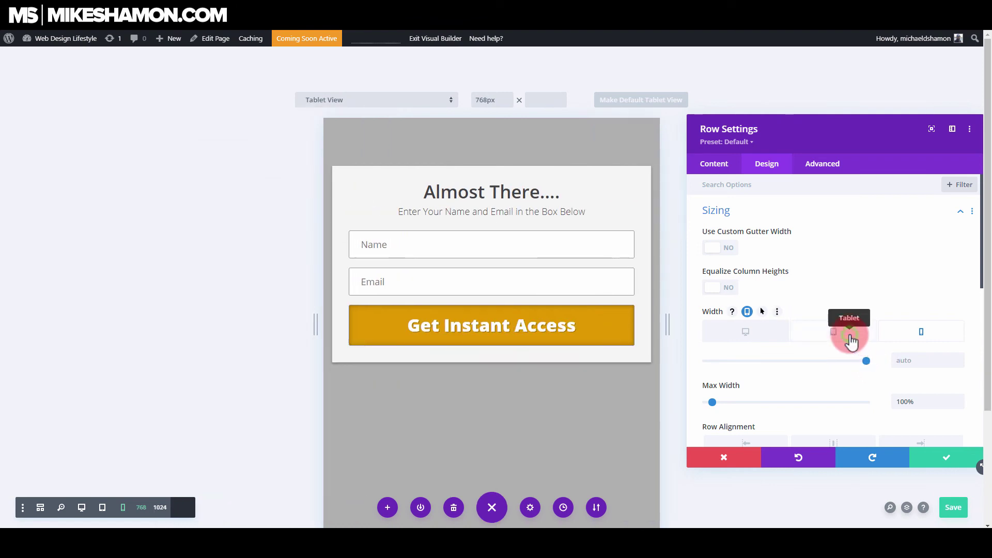
drag(866, 362, 859, 361)
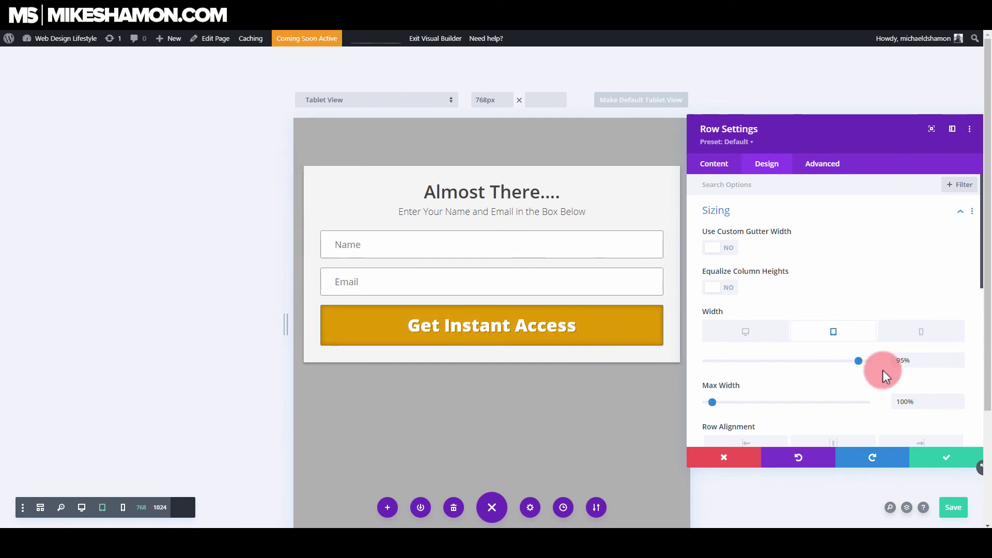
click(920, 333)
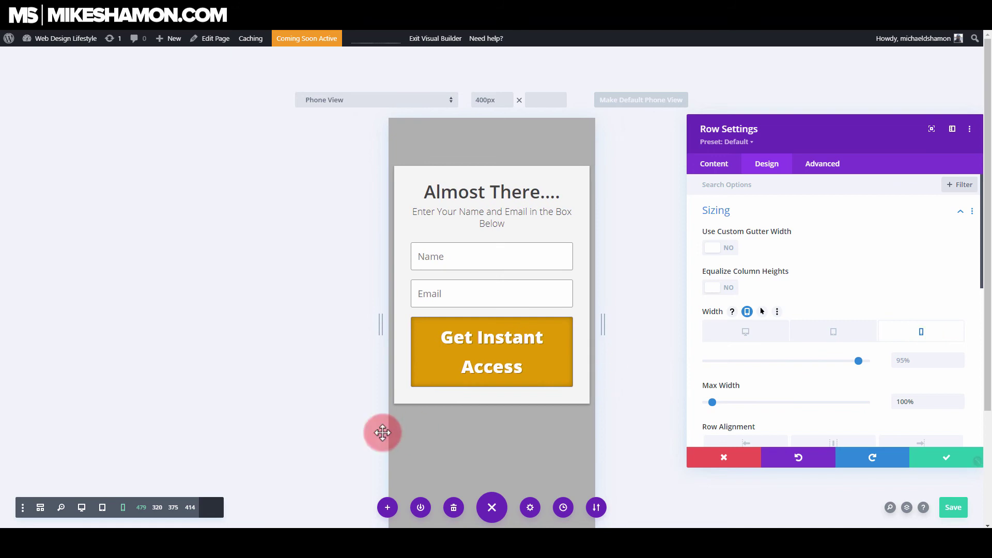
click(946, 457)
Step: Enable responsive button text size and set the Get Instant Access button to 24px on phones
mouse_move(312, 238)
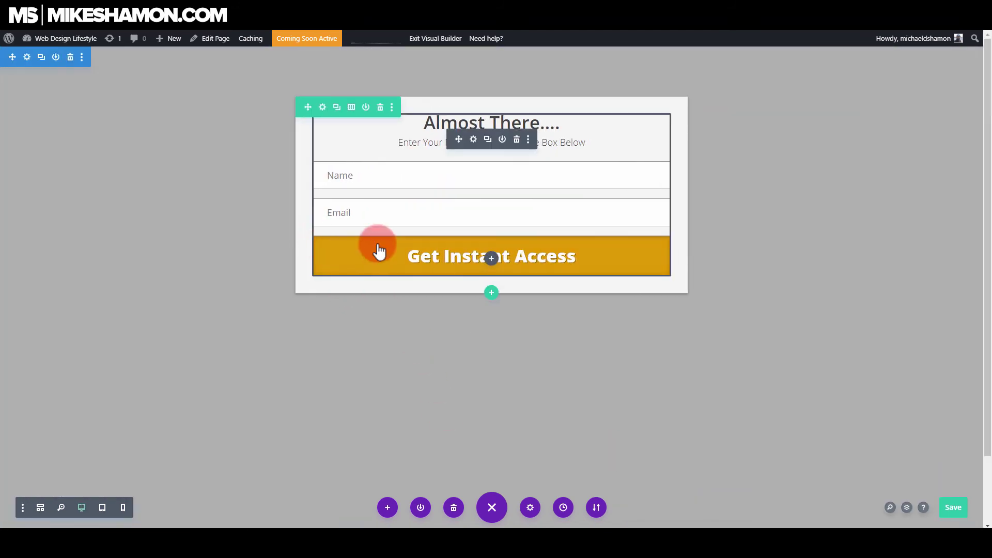
click(471, 140)
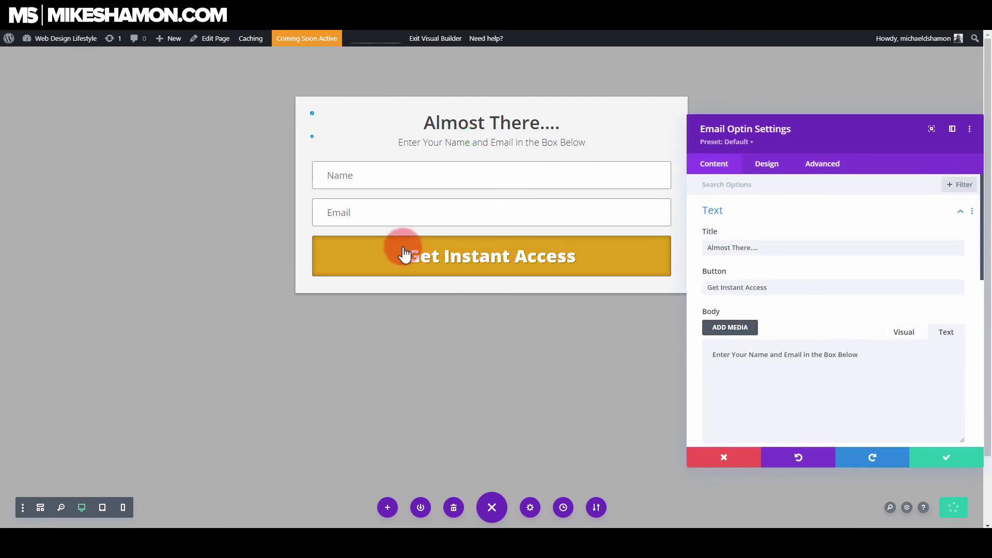
click(315, 239)
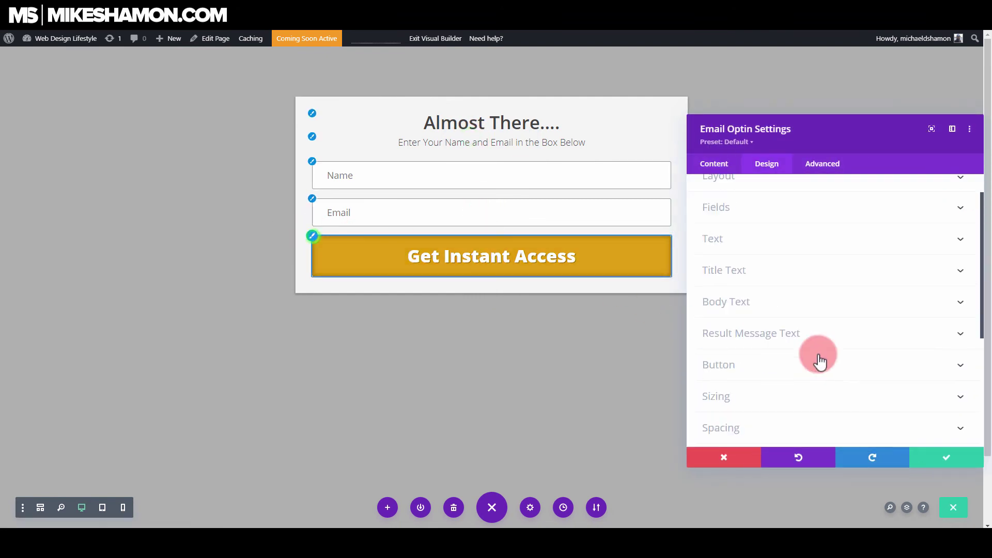
mouse_move(773, 255)
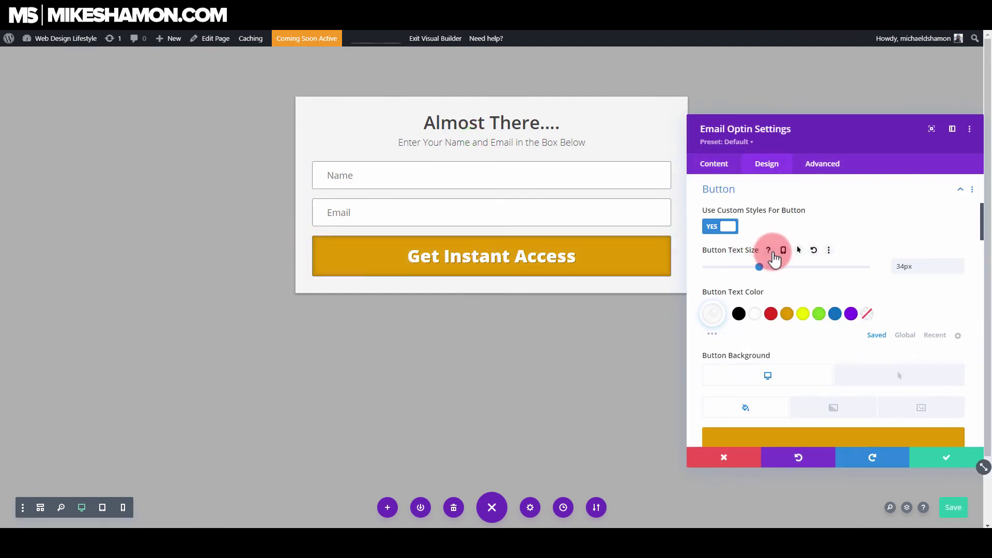
click(783, 252)
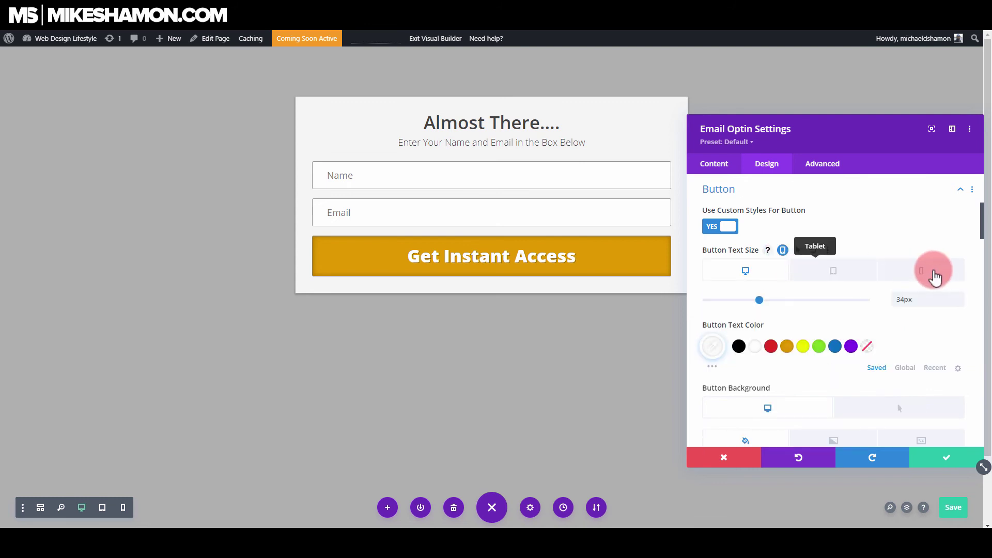
click(925, 270)
mouse_move(750, 310)
mouse_down()
mouse_move(753, 299)
mouse_move(740, 299)
mouse_move(748, 304)
mouse_up()
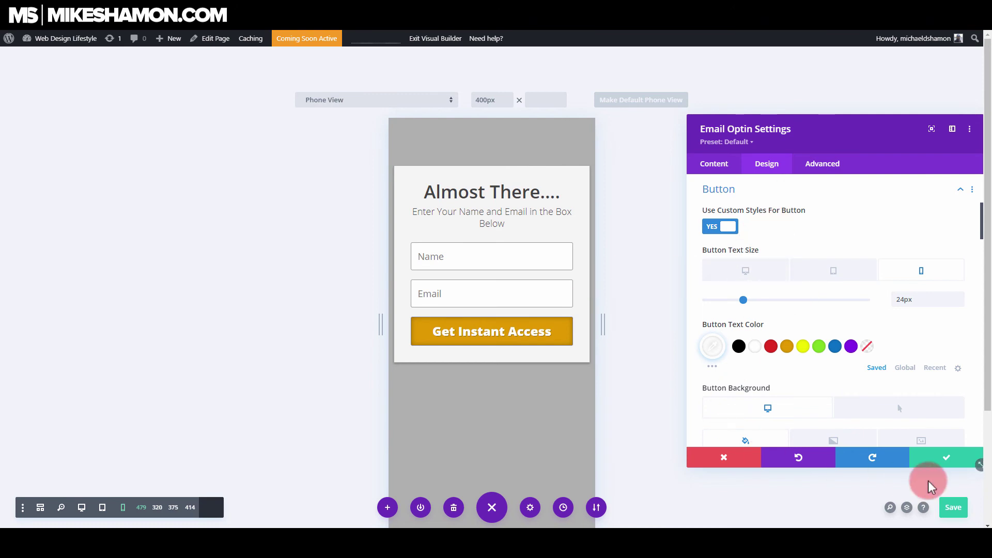
click(948, 458)
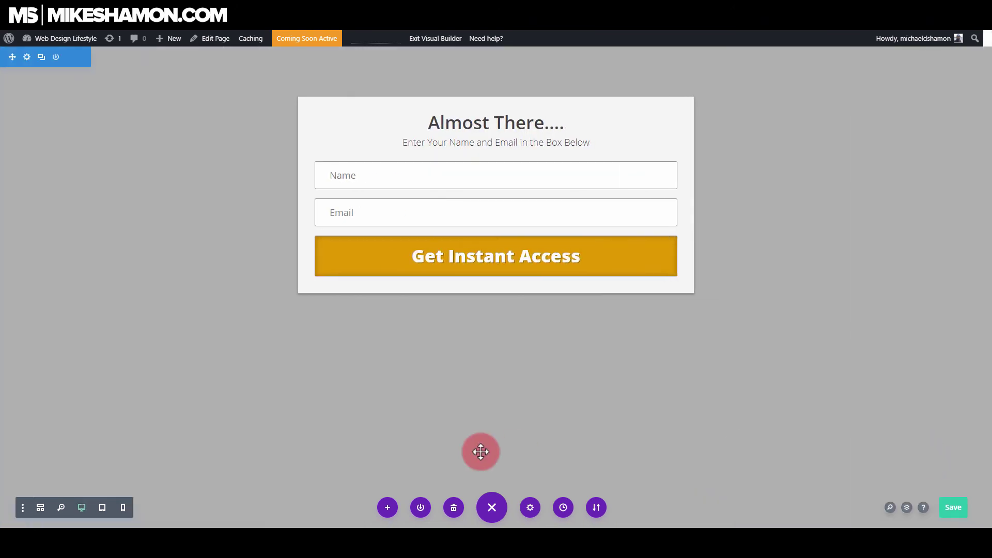
Step: Preview the opt-in box at tablet and phone widths, then return to full width
click(106, 510)
click(123, 508)
click(123, 511)
click(804, 207)
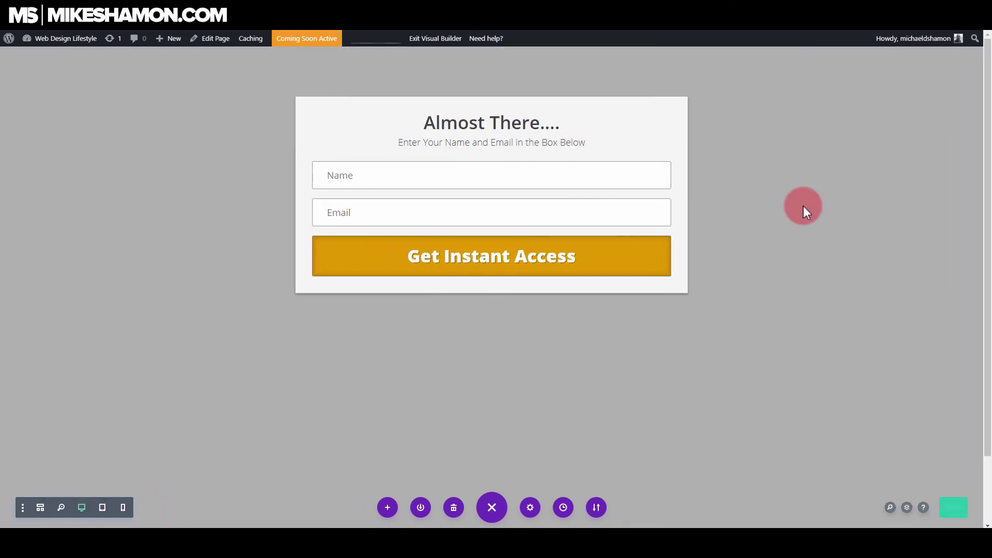
Step: Save the Pop Up layout with Ctrl+S, then switch to the back-end editor and back
key(ctrl+s)
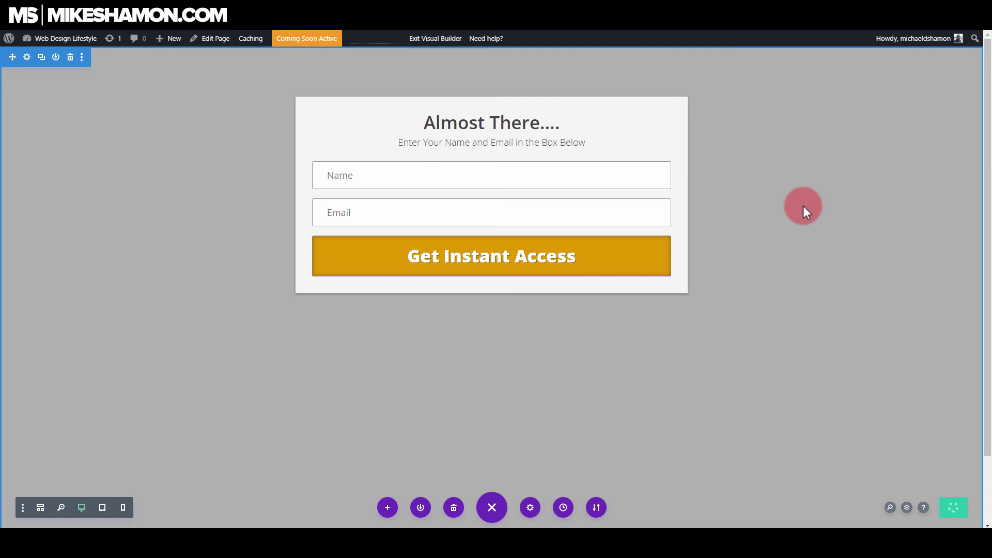
key(ctrl+e)
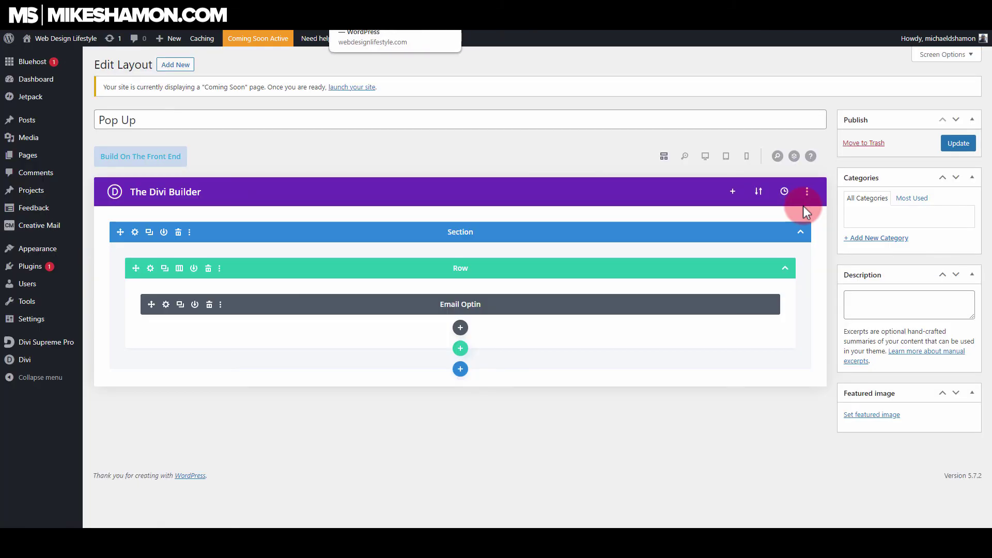
key(alt+Left)
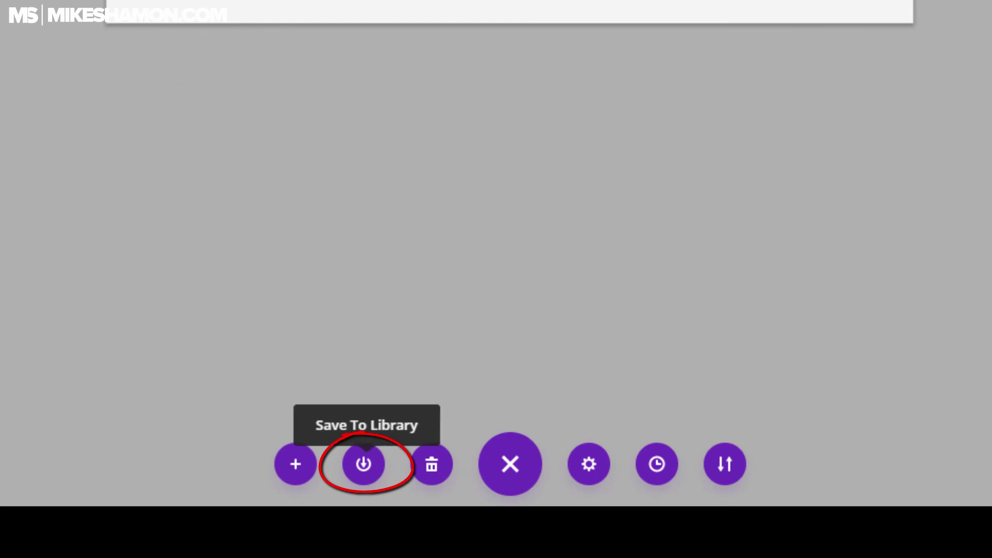
Step: Add the layout to the library as 'Pop Up', then save the Divi Supreme Pro extension settings
click(364, 464)
text(Pop Up)
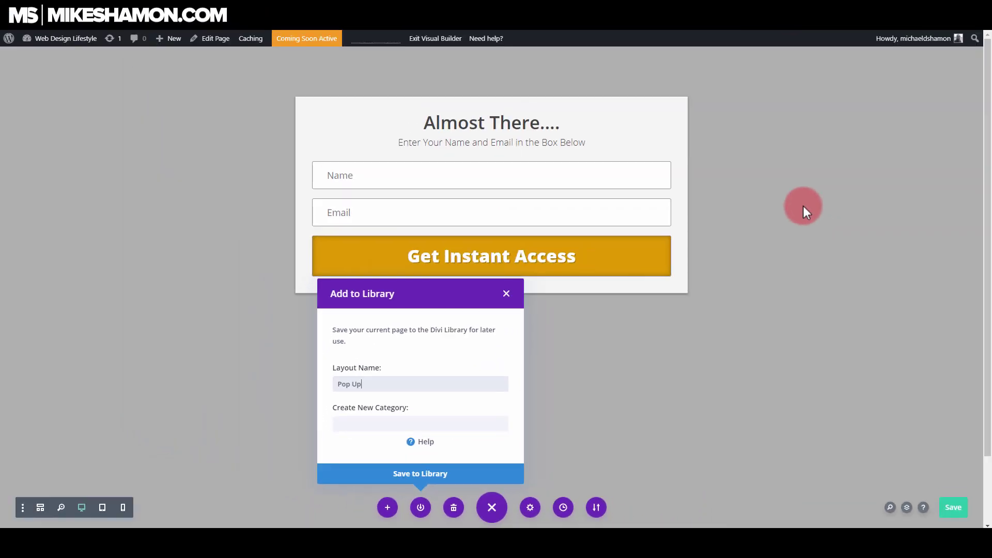
key(Return)
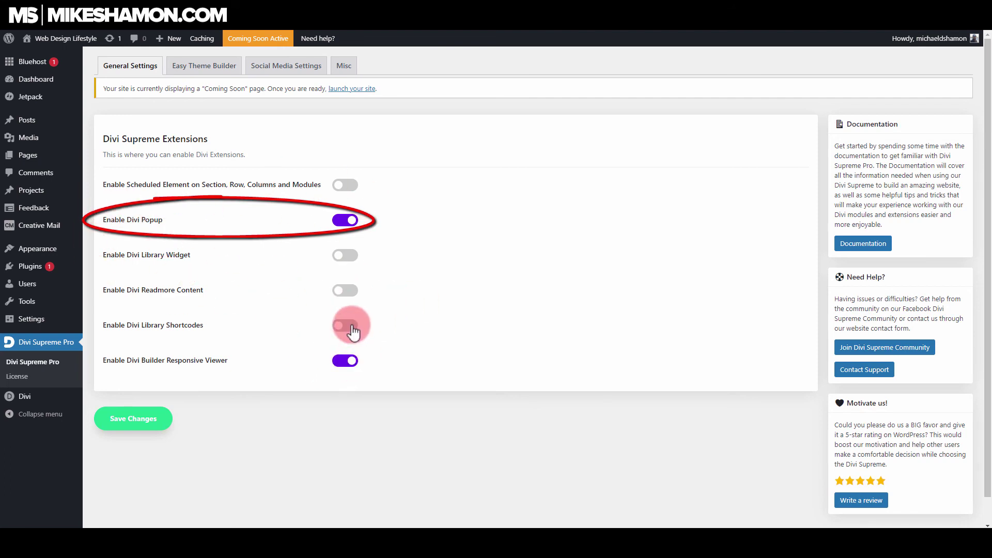
click(135, 420)
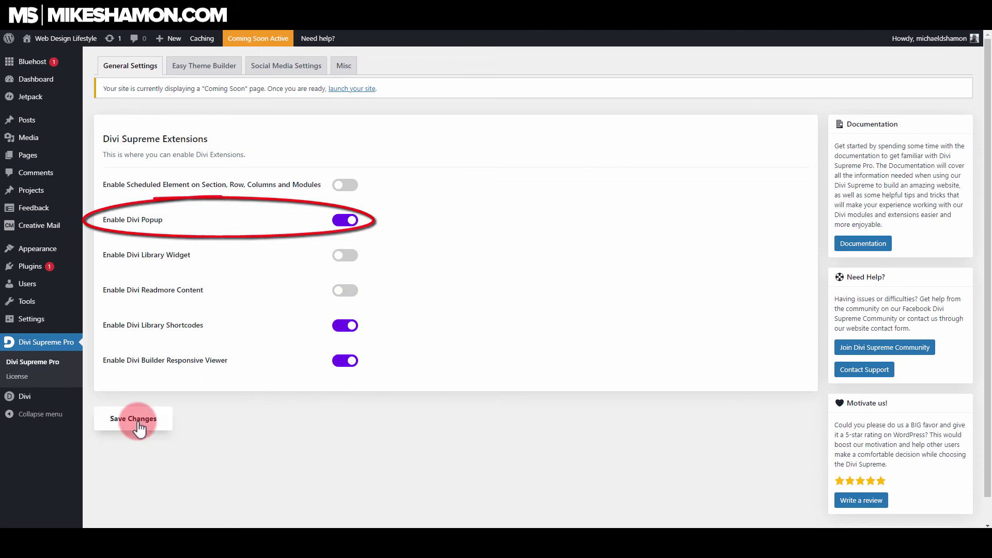